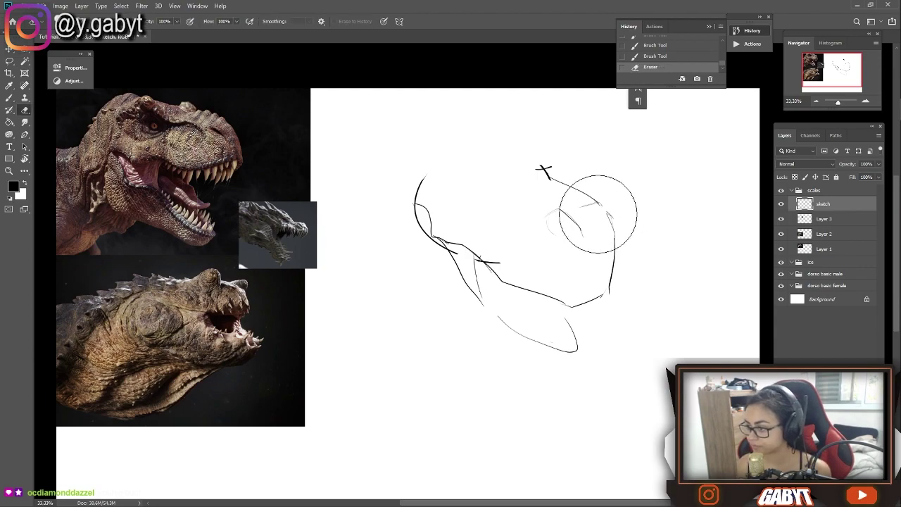
- Sketch the upper lip line, the far brow bump and the line along the top of the snout with the Brush
key(b)
drag(574, 176, 501, 247)
key(ctrl+z)
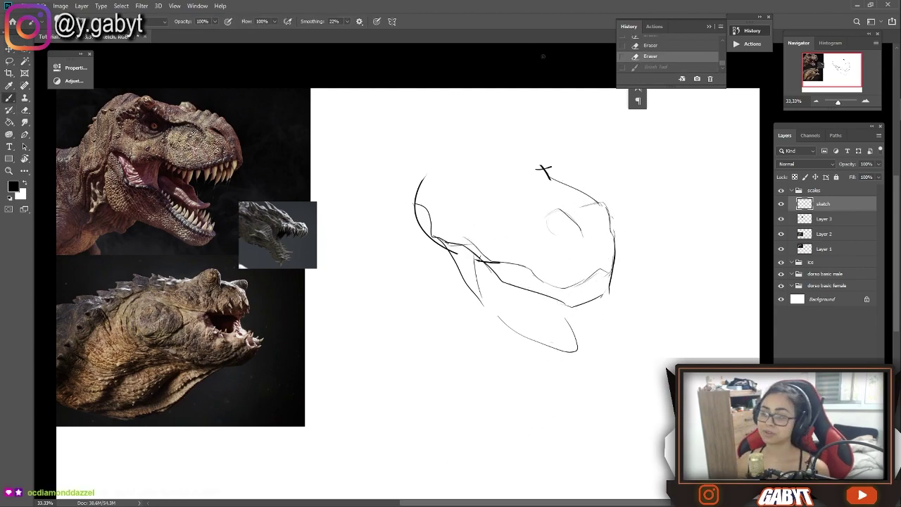
drag(508, 147, 548, 149)
mouse_move(495, 177)
mouse_down()
mouse_move(454, 170)
mouse_move(486, 180)
mouse_up()
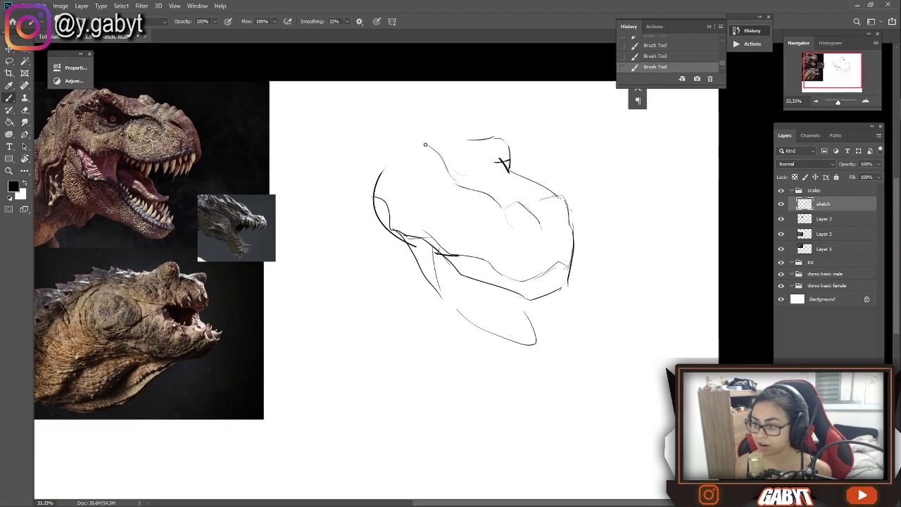
- Erase the construction marks near the far brow, then sketch the near eye, its ridged brow and the bumpy far contour of the snout
key(e)
mouse_move(507, 151)
mouse_down()
mouse_move(465, 176)
mouse_move(504, 185)
mouse_move(593, 182)
mouse_up()
key(b)
drag(497, 246, 537, 286)
key(ctrl+z)
drag(413, 141, 483, 367)
key(ctrl+z)
mouse_move(468, 144)
mouse_down()
mouse_move(507, 176)
mouse_move(486, 174)
mouse_up()
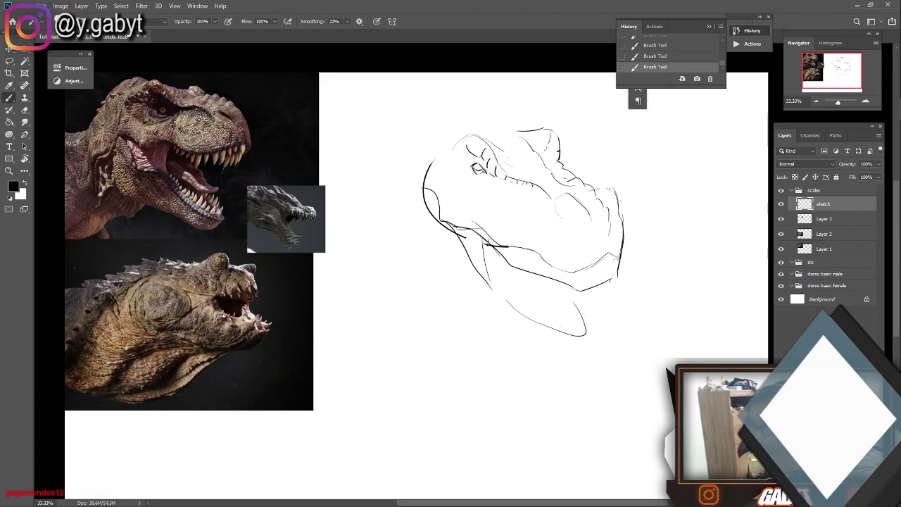
- Draw the bumpy nose contour, darken the nostril and add short vertical creases along the upper lip
drag(617, 205, 623, 252)
drag(549, 247, 613, 252)
drag(565, 208, 581, 223)
drag(535, 243, 620, 246)
drag(501, 243, 569, 257)
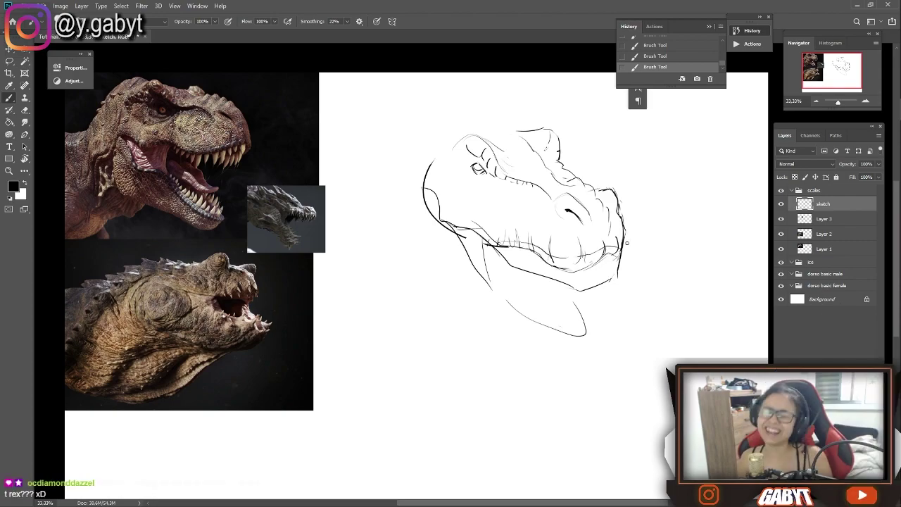
- Erase leftover guide lines around the jaw and draw crossing contour lines over the forehead and snout bridge
key(e)
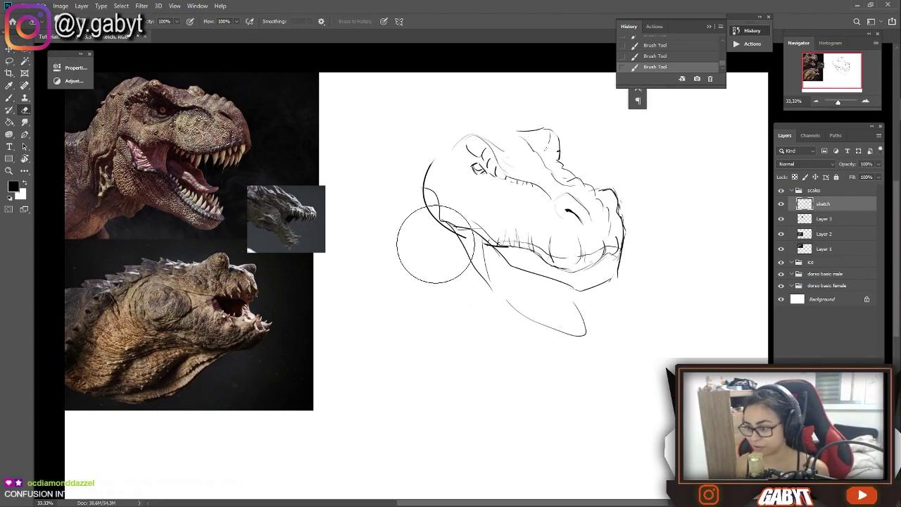
key(b)
mouse_move(496, 148)
mouse_down()
mouse_move(556, 169)
mouse_move(553, 144)
mouse_up()
mouse_move(514, 179)
mouse_down()
mouse_move(546, 141)
mouse_move(564, 180)
mouse_up()
- Draw a row of pointed teeth of varying size along the upper jaw
drag(574, 267, 567, 291)
mouse_move(551, 255)
mouse_down()
mouse_move(553, 279)
mouse_move(541, 271)
mouse_up()
drag(527, 248, 528, 259)
drag(517, 254, 517, 262)
drag(606, 254, 614, 285)
drag(606, 254, 611, 269)
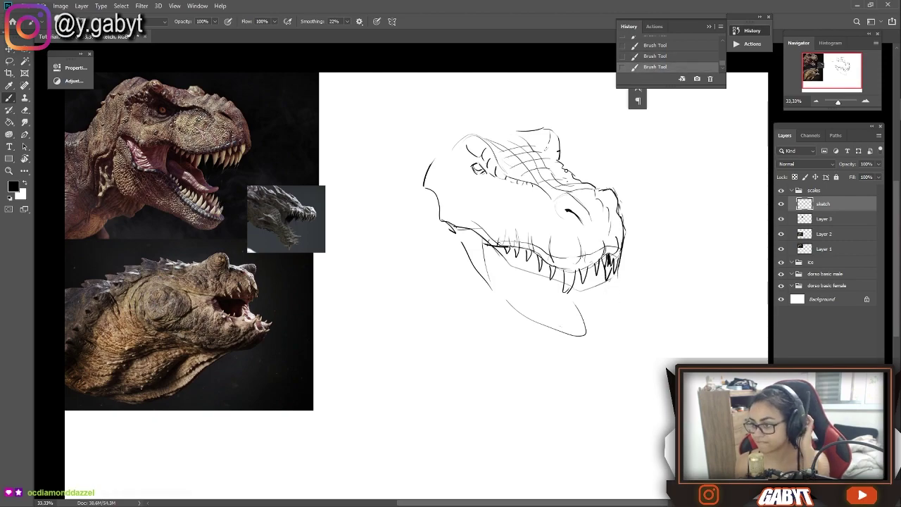
- Strengthen the nostril area, add long crest spines above the head and sketch the cheek and jaw lines
drag(564, 211, 597, 200)
mouse_move(540, 90)
mouse_down()
mouse_move(554, 140)
mouse_move(543, 132)
mouse_up()
drag(493, 71, 515, 120)
drag(465, 76, 478, 128)
mouse_move(526, 204)
mouse_down()
mouse_move(586, 185)
mouse_move(505, 217)
mouse_up()
drag(495, 189, 498, 208)
- Redraw the lower jaw with an open mouth line and cluster teeth at its front tip
mouse_move(482, 238)
mouse_down()
mouse_move(493, 280)
mouse_move(421, 224)
mouse_move(486, 287)
mouse_move(592, 331)
mouse_up()
key(ctrl+z)
key(ctrl+z)
drag(563, 289, 591, 331)
mouse_move(494, 272)
mouse_down()
mouse_move(581, 310)
mouse_move(556, 292)
mouse_move(574, 331)
mouse_up()
mouse_move(599, 295)
mouse_down()
mouse_move(588, 332)
mouse_move(558, 336)
mouse_up()
drag(598, 299, 555, 340)
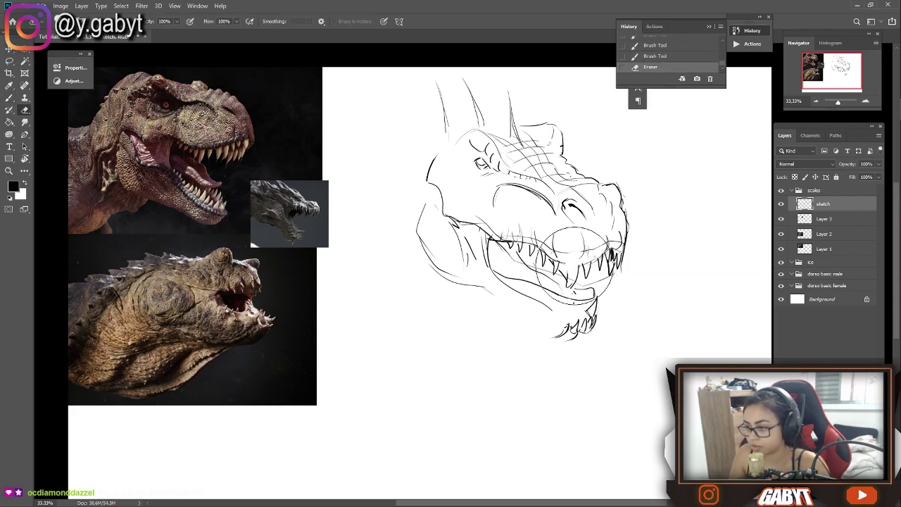
- Enlarge the front upper fang, then add spikes on the brows and sketch the neck and throat lines
drag(585, 230, 572, 257)
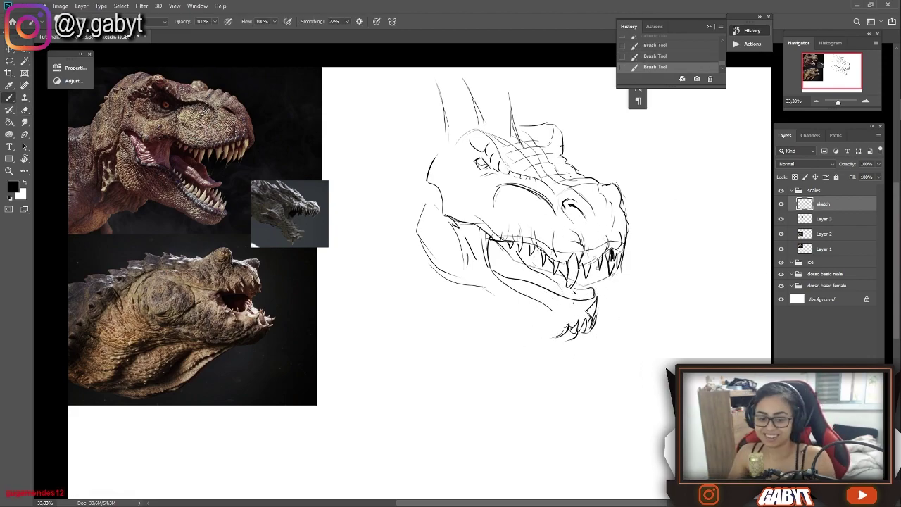
mouse_move(560, 302)
mouse_down()
mouse_move(592, 338)
mouse_move(496, 295)
mouse_move(581, 318)
mouse_up()
mouse_move(531, 137)
mouse_down()
mouse_move(610, 162)
mouse_move(502, 154)
mouse_move(467, 168)
mouse_up()
drag(489, 135, 416, 229)
drag(441, 86, 431, 205)
drag(525, 300, 485, 328)
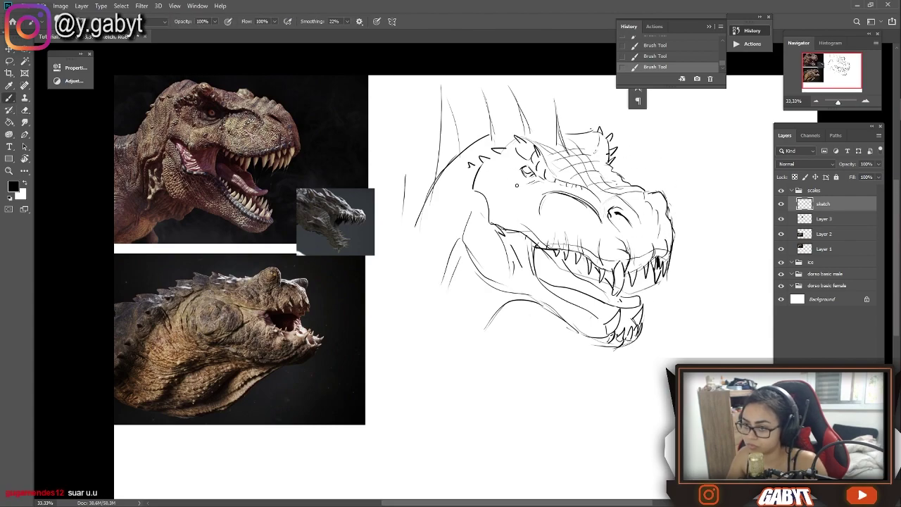
- Erase rough lines on the snout and redraw its front contour
key(e)
mouse_move(584, 239)
mouse_down()
mouse_move(622, 167)
mouse_move(648, 203)
mouse_up()
key(b)
drag(669, 255, 652, 197)
- Refine the snout bridge, front teeth and far brow, and add membrane lines between the crest spines
drag(597, 149, 637, 190)
drag(558, 183, 569, 188)
drag(590, 197, 608, 213)
key(ctrl+z)
drag(666, 249, 658, 274)
drag(588, 146, 564, 131)
drag(554, 92, 448, 50)
- Erase stray lines around the mouth and draw a row of teeth along the lower jaw
key(e)
drag(514, 183, 556, 240)
key(b)
mouse_move(514, 198)
mouse_down()
mouse_move(535, 205)
mouse_move(563, 239)
mouse_up()
key(e)
drag(513, 258, 519, 270)
key(b)
- Draw a line of pointed spikes down the back of the neck and extend the webbed crest above the head
mouse_move(493, 211)
mouse_down()
mouse_move(529, 244)
mouse_move(541, 228)
mouse_up()
drag(459, 134, 448, 185)
drag(394, 162, 429, 169)
drag(431, 169, 400, 190)
drag(420, 177, 409, 205)
mouse_move(493, 124)
mouse_down()
mouse_move(407, 163)
mouse_move(556, 127)
mouse_up()
drag(457, 73, 444, 112)
drag(563, 211, 468, 207)
- In the browser's spinosaurus image results, open the W-Dragon Studio Spinosaurus picture and capture its head as a reference
scroll(368, 372, up, 2)
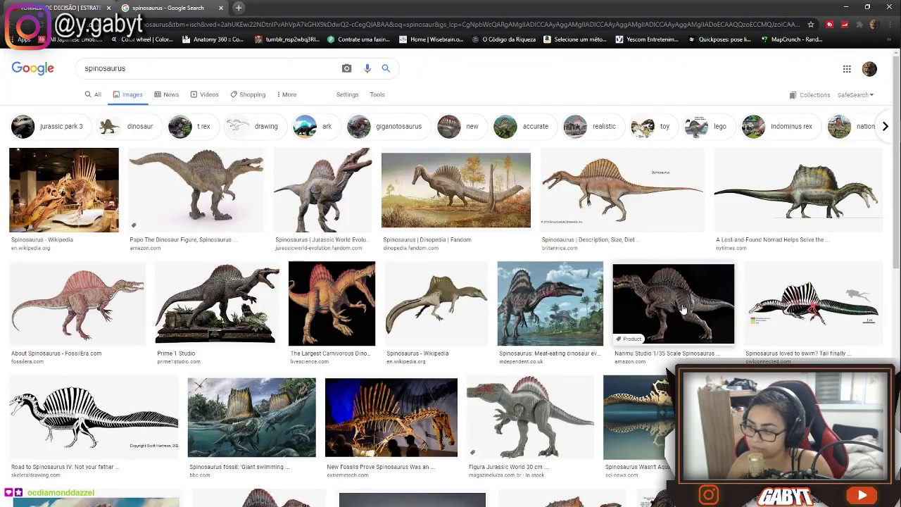
click(704, 302)
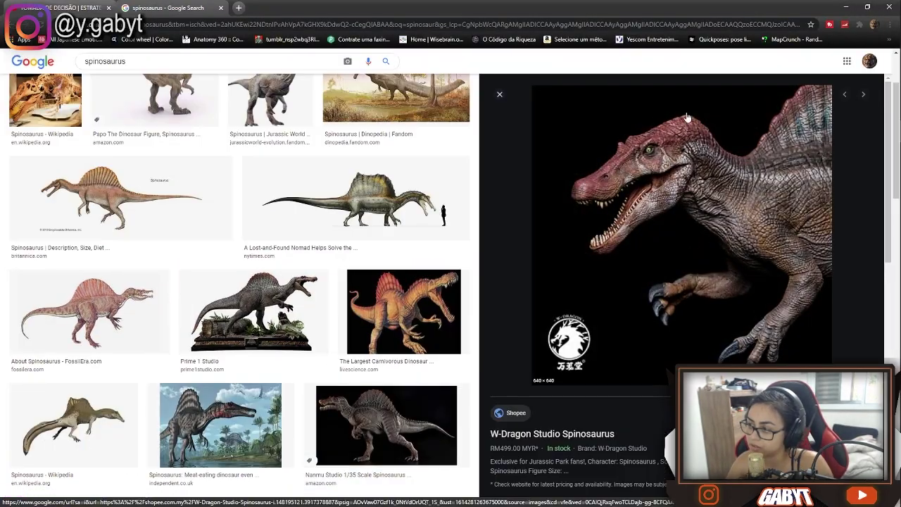
key(super+shift+s)
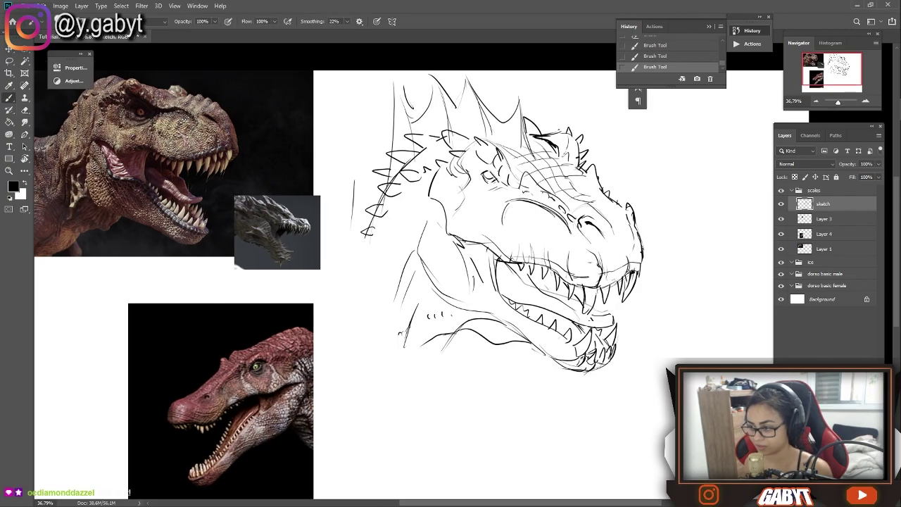
- Darken the fold at the mouth corner and draw sample scale shapes in the blank area beside the head
drag(457, 239, 492, 289)
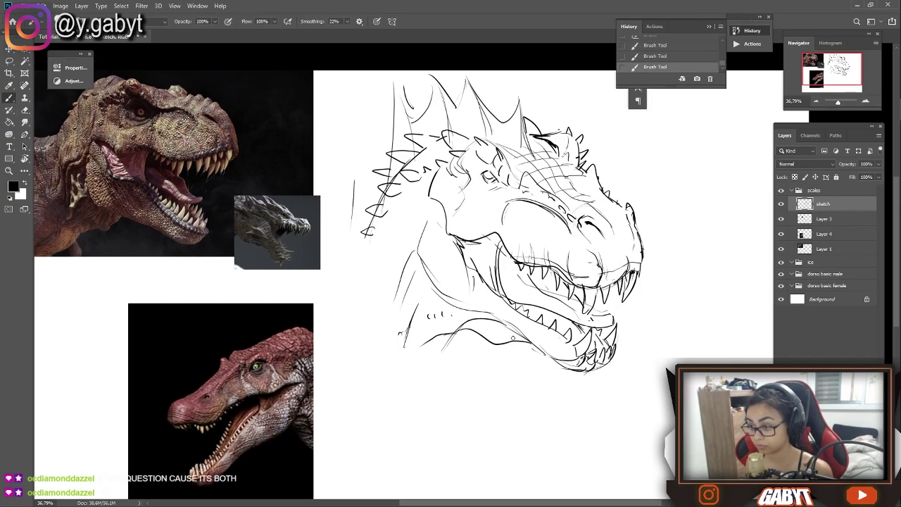
scroll(480, 136, up, 3)
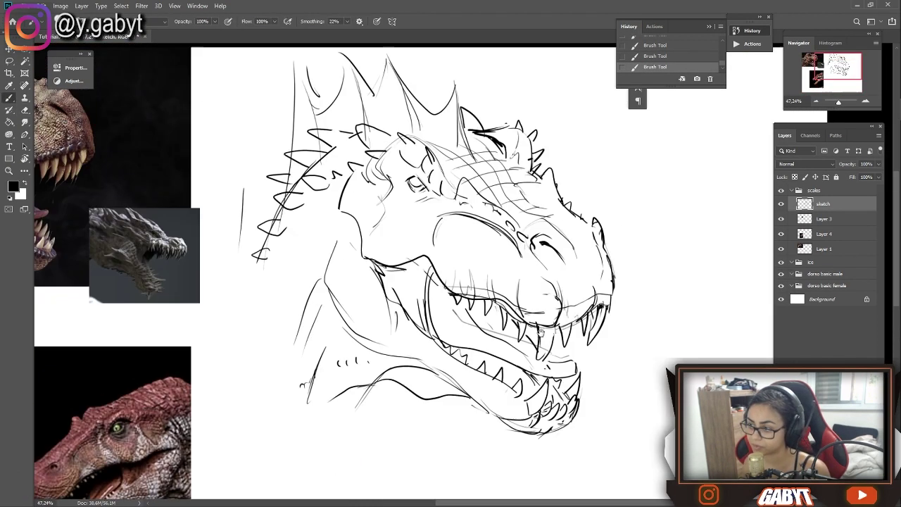
drag(480, 135, 493, 155)
drag(528, 123, 535, 158)
mouse_move(588, 147)
mouse_down()
mouse_move(574, 157)
mouse_move(555, 151)
mouse_up()
drag(605, 153, 600, 162)
scroll(480, 211, down, 2)
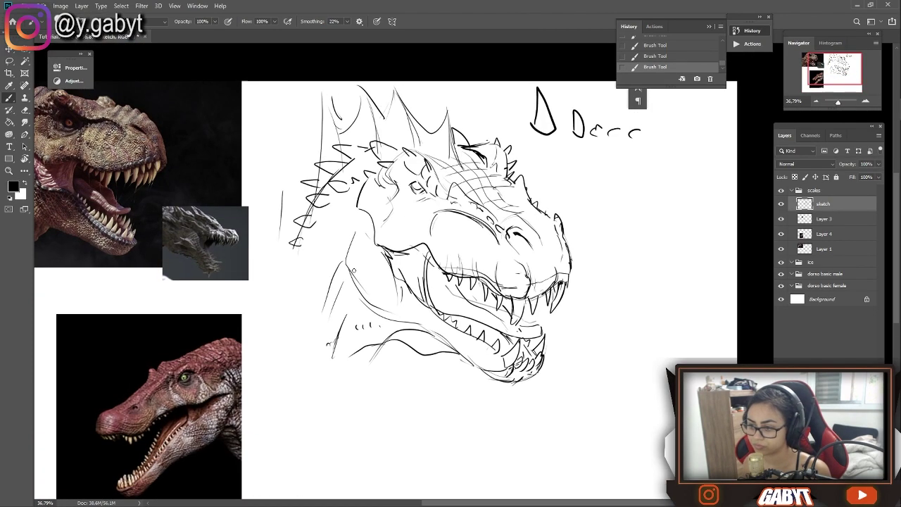
- Draw large rounded scales along the edge of the cheek behind the jaw
drag(405, 252, 387, 279)
drag(391, 222, 378, 254)
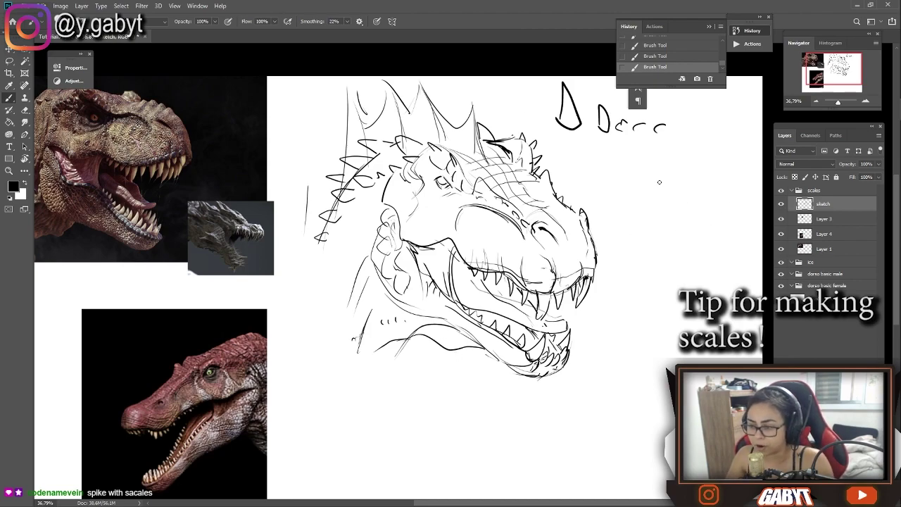
drag(646, 173, 659, 266)
key(ctrl+z)
key(ctrl+z)
key(ctrl+z)
- Fill the area behind the jaw with overlapping rounded scales and add short scale marks along the mouth-corner fold
mouse_move(375, 245)
mouse_down()
mouse_move(375, 266)
mouse_move(420, 290)
mouse_up()
drag(381, 268, 382, 288)
drag(410, 289, 412, 305)
drag(413, 234, 414, 244)
drag(446, 233, 448, 241)
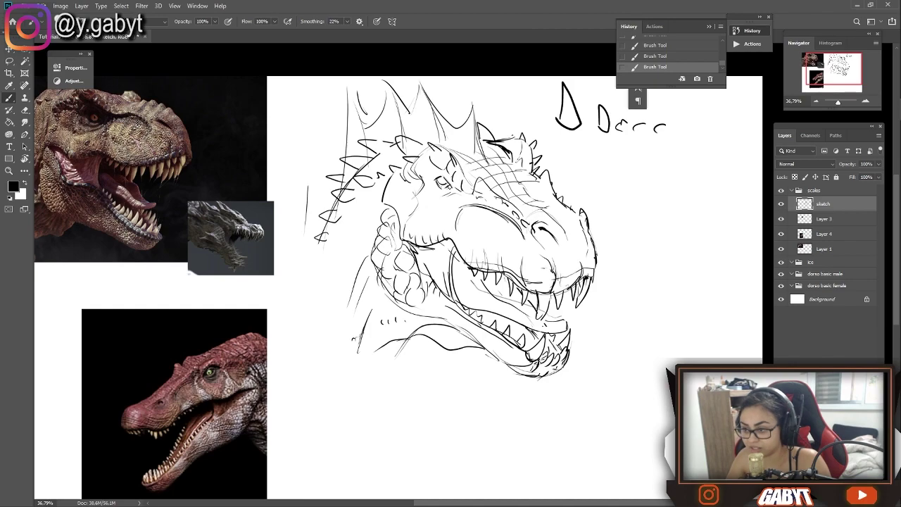
- Add small creases around the near eye and draw a bent sample curve beside the sample scales
drag(428, 176, 432, 179)
drag(731, 111, 733, 137)
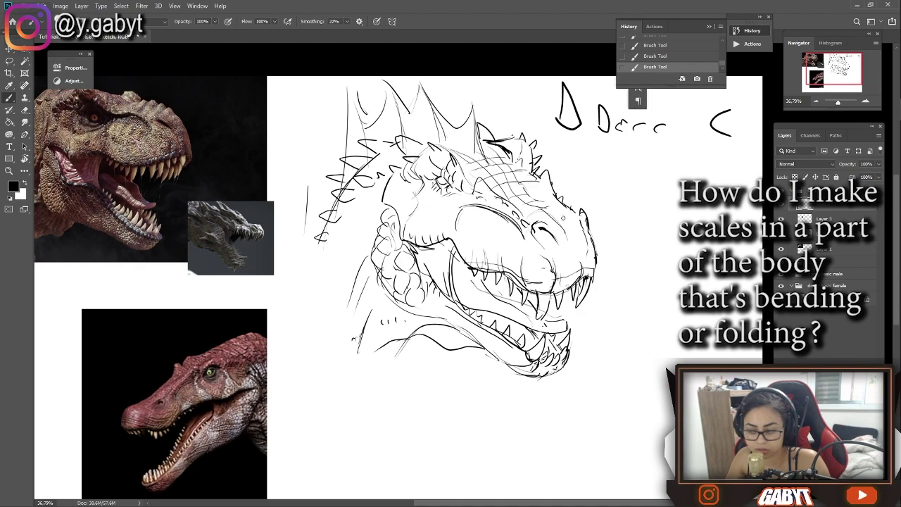
- Draw curved folds with cross bands on the throat beneath the lower jaw
drag(389, 248, 423, 221)
drag(470, 295, 550, 211)
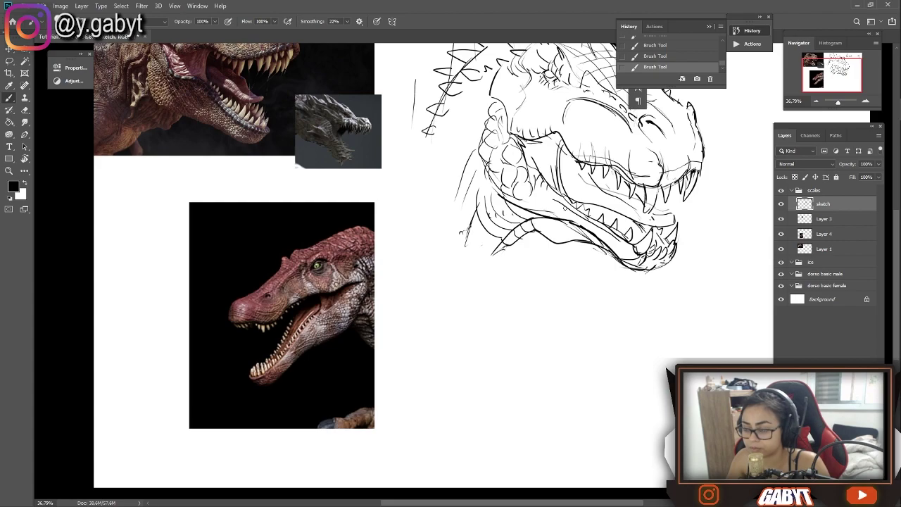
- Handwrite the tip "1#follow the move--move" in the blank area beside the head
drag(557, 210, 357, 358)
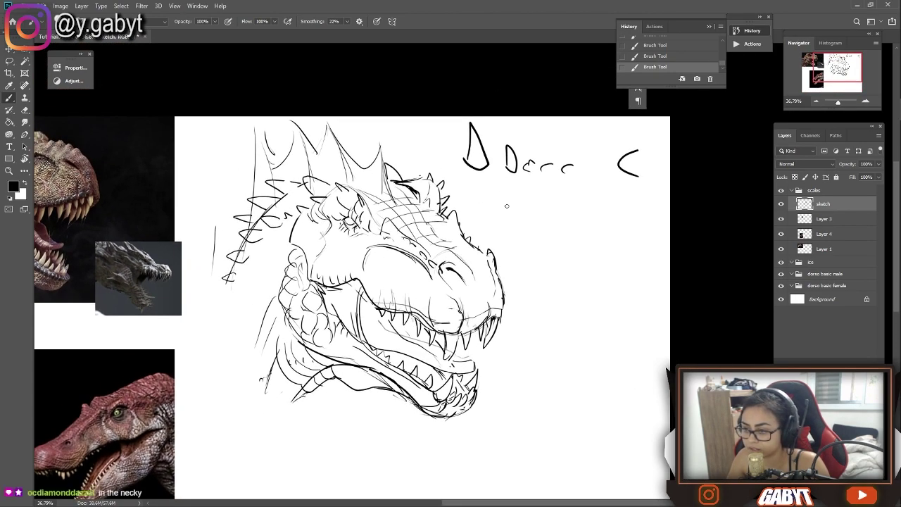
drag(551, 189, 541, 218)
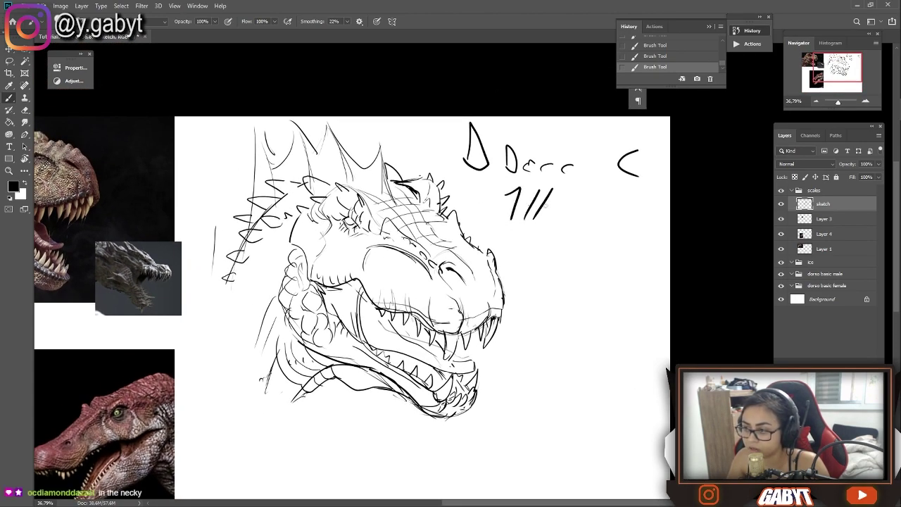
drag(552, 184, 566, 216)
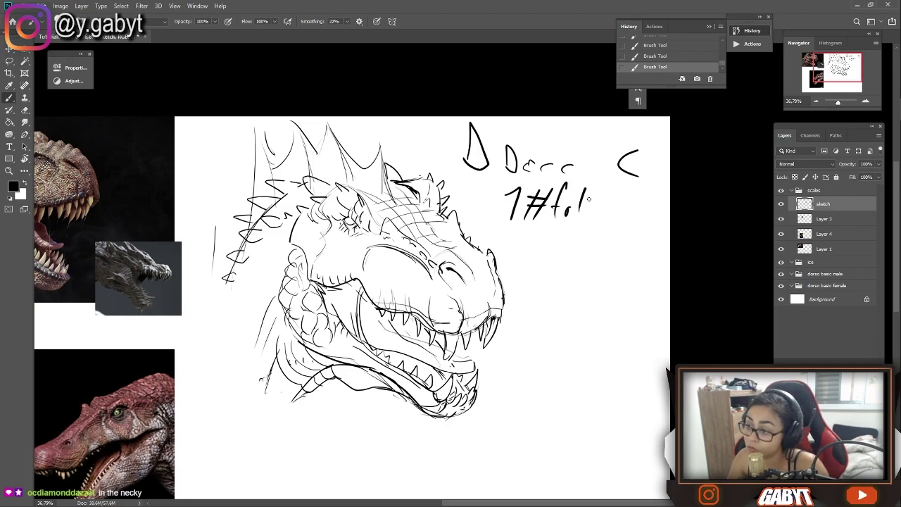
drag(586, 185, 635, 206)
drag(541, 224, 585, 262)
drag(549, 310, 631, 340)
- Fill the neck folds with rows of scales that follow the bend and sketch pointed shapes hanging behind the neck
drag(422, 282, 552, 189)
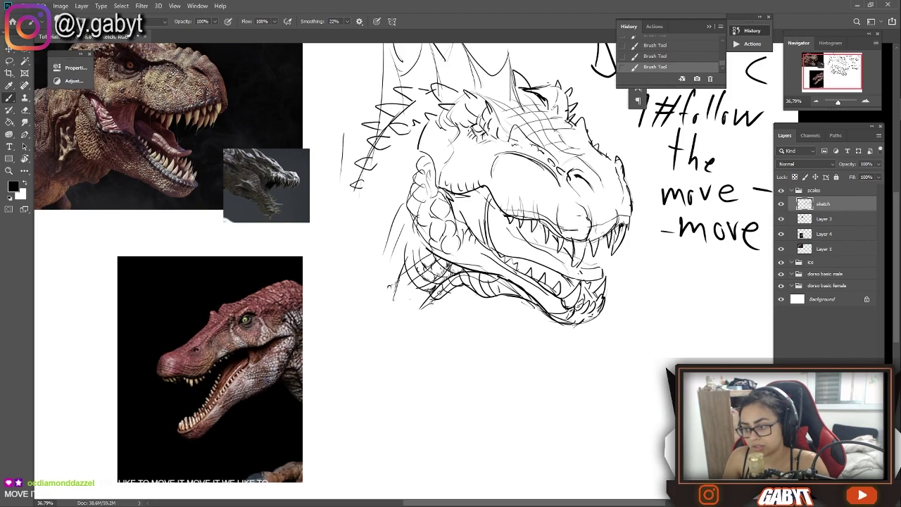
drag(458, 356, 420, 390)
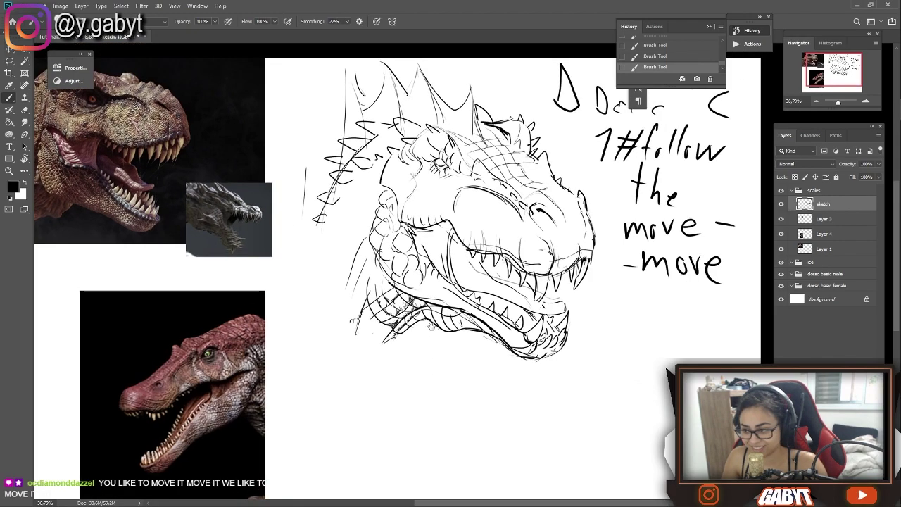
scroll(510, 396, down, 3)
scroll(510, 396, up, 1)
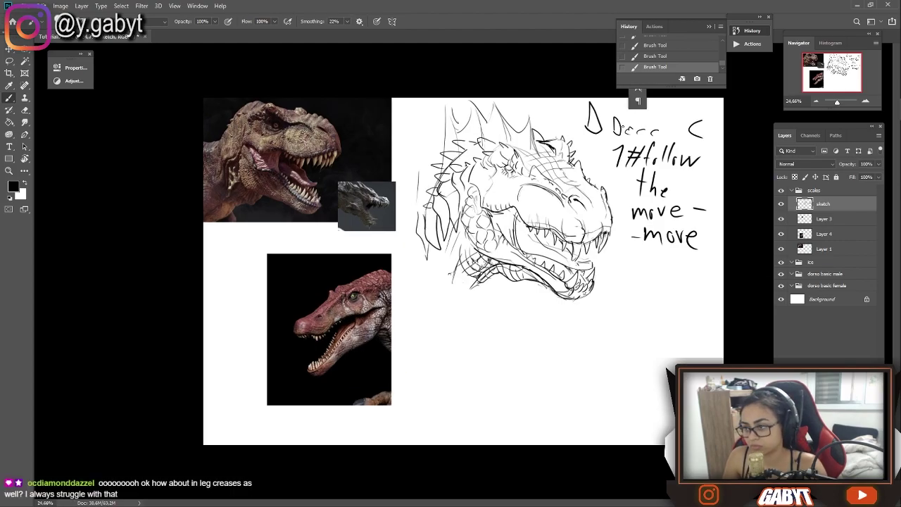
- Switch to the browser and search for "leg creases"
key(alt+Tab)
triple_click(176, 67)
text(leg creases)
key(Return)
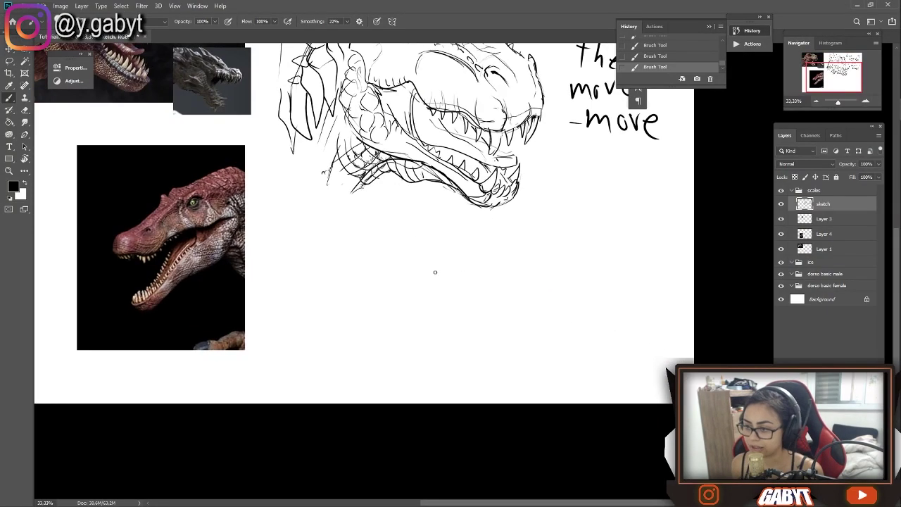
- Outline a bent, clawed dinosaur leg in the blank area below the head and draw a contour line inside its rear edge
mouse_move(475, 237)
mouse_down()
mouse_move(446, 291)
mouse_move(493, 348)
mouse_move(486, 357)
mouse_move(457, 336)
mouse_up()
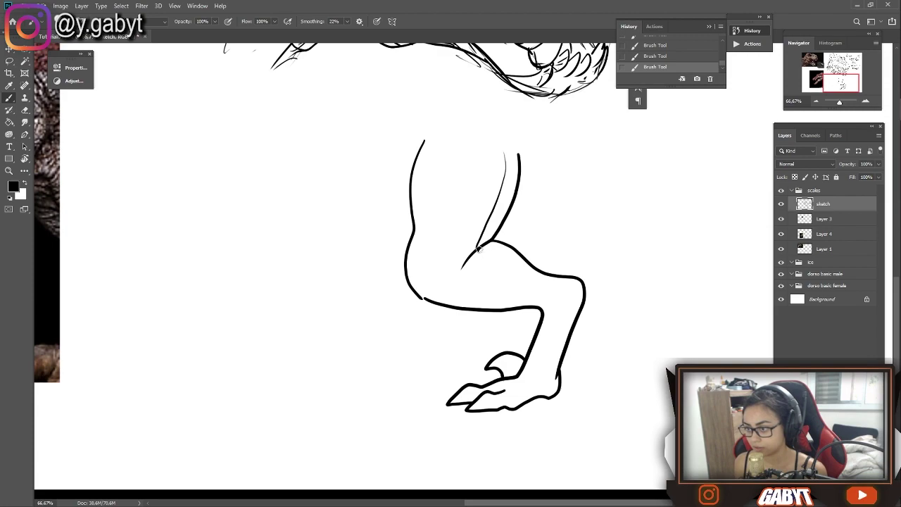
mouse_move(521, 269)
mouse_down()
mouse_move(576, 285)
mouse_move(555, 389)
mouse_up()
key(ctrl+z)
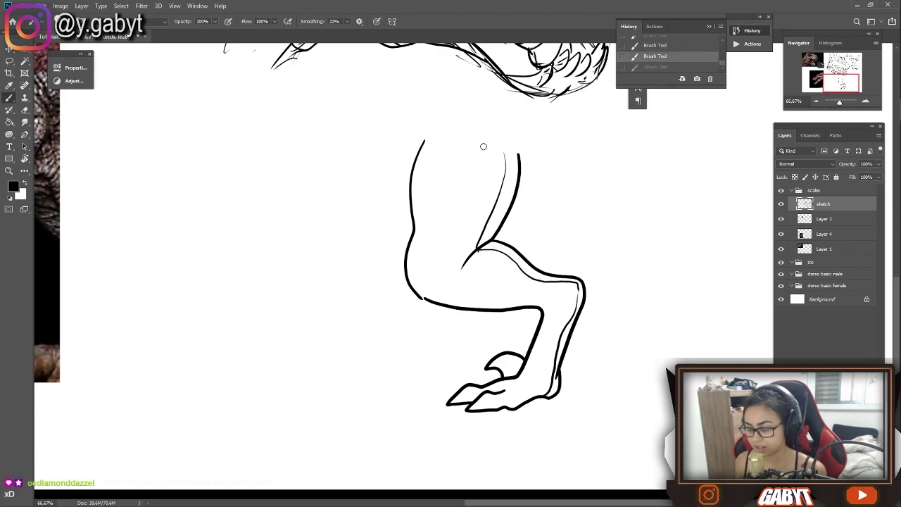
- Draw a second contour line down the thigh, around the knee crease and along the shin to the foot
drag(475, 165, 467, 262)
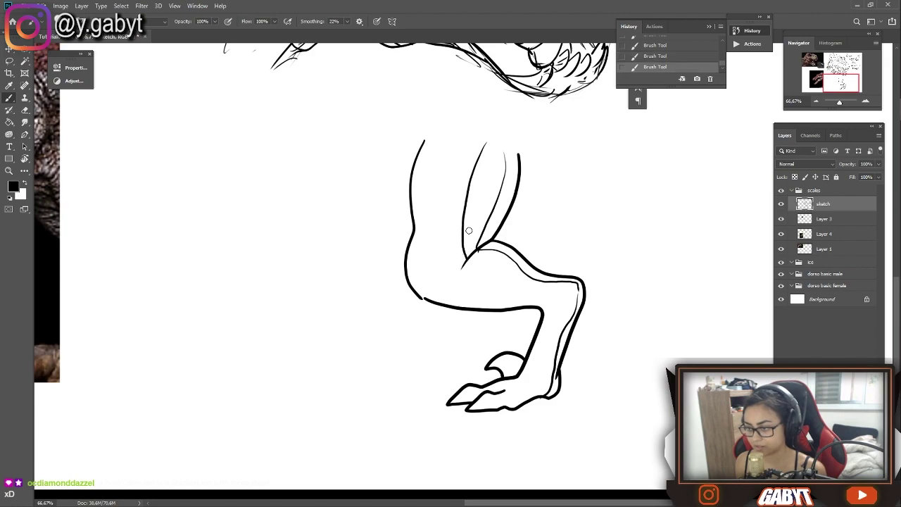
key(ctrl+z)
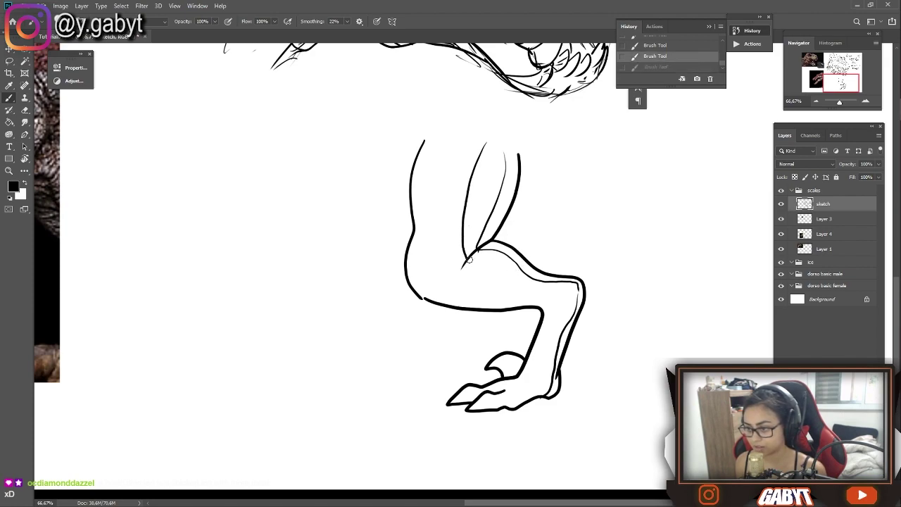
drag(529, 286, 546, 287)
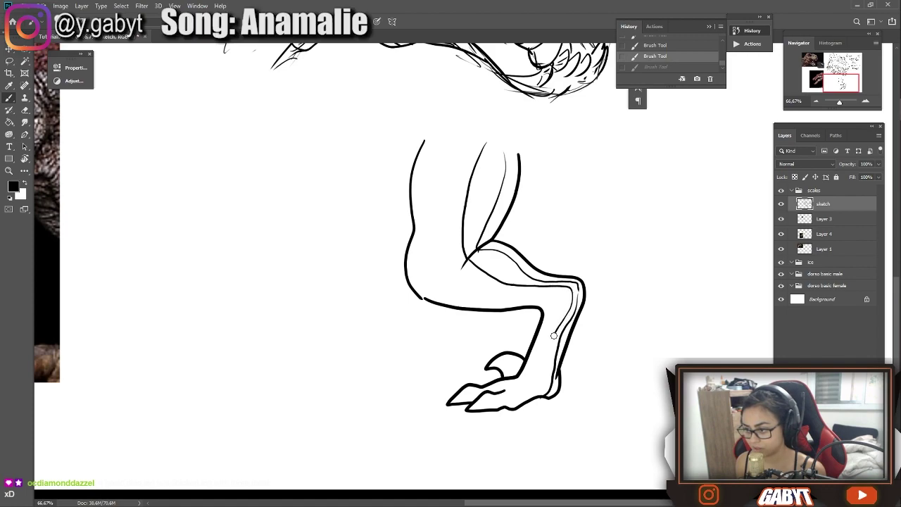
mouse_move(550, 364)
mouse_down()
mouse_move(543, 388)
mouse_move(504, 398)
mouse_up()
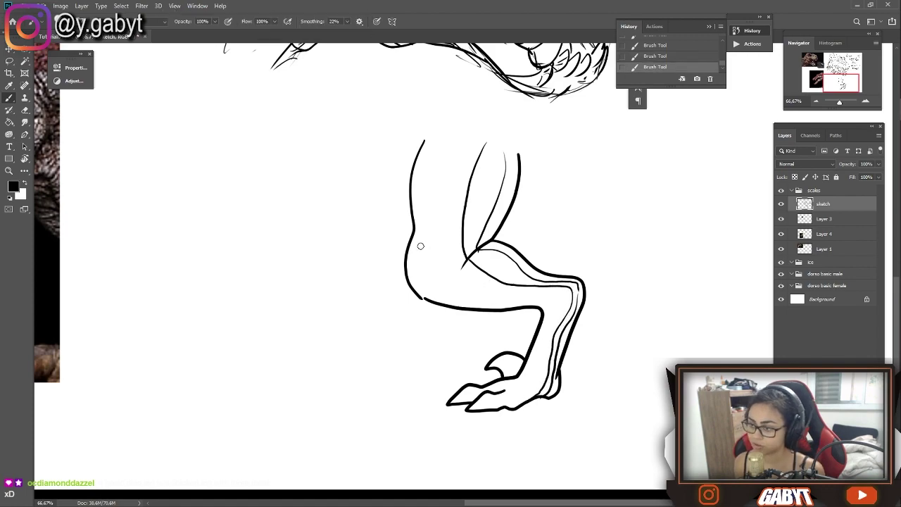
- Draw the remaining lengthwise contour lines from the thigh past the knee and along the shin to the toes
mouse_move(449, 137)
mouse_down()
mouse_move(435, 220)
mouse_move(443, 266)
mouse_move(457, 272)
mouse_up()
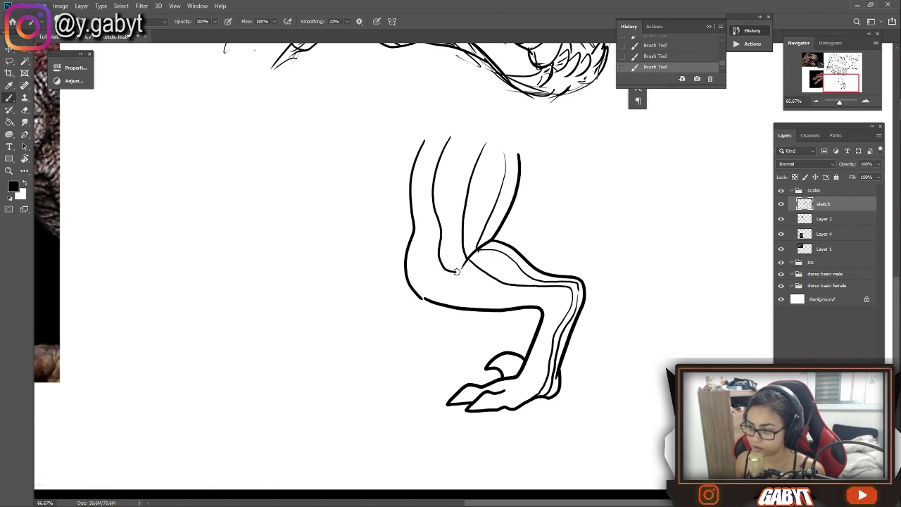
key(ctrl+z)
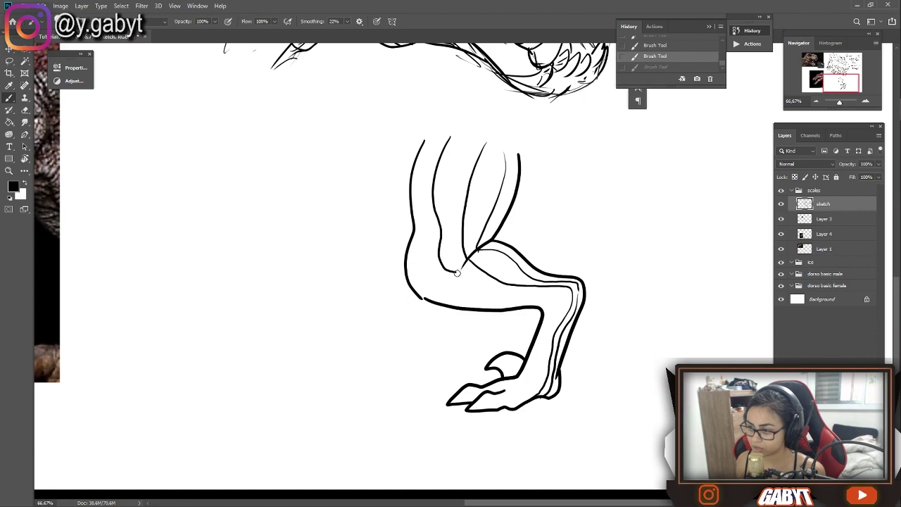
click(521, 292)
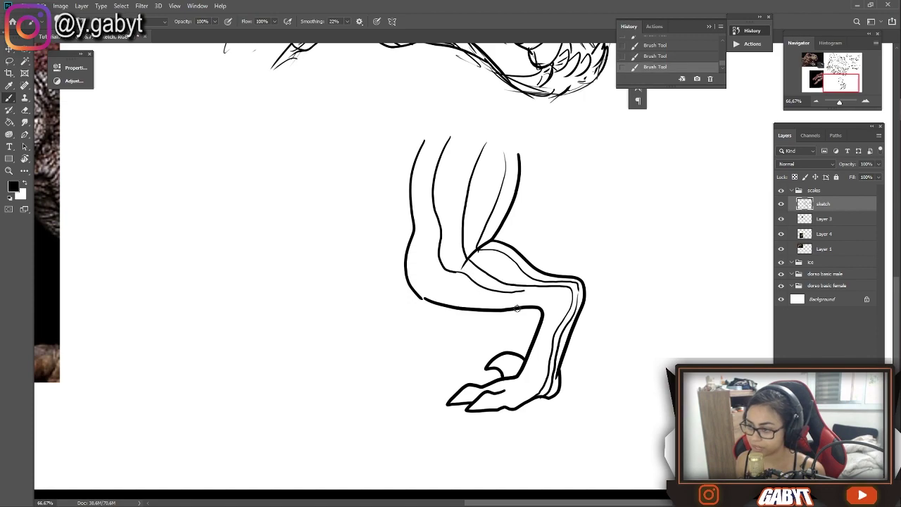
mouse_move(470, 282)
mouse_down()
mouse_move(519, 249)
mouse_move(471, 280)
mouse_up()
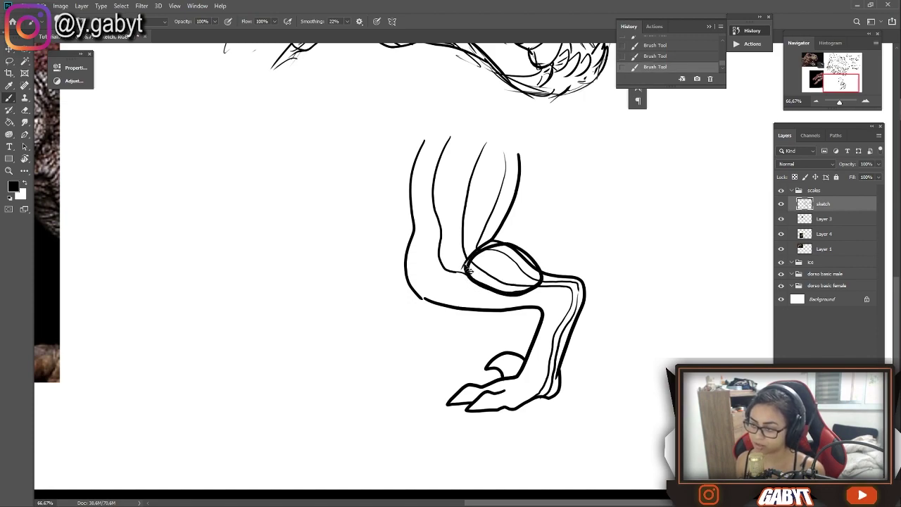
key(ctrl+z)
mouse_move(519, 298)
mouse_down()
mouse_move(445, 285)
mouse_move(531, 309)
mouse_move(563, 303)
mouse_move(521, 401)
mouse_up()
key(ctrl+z)
click(456, 303)
key(ctrl+z)
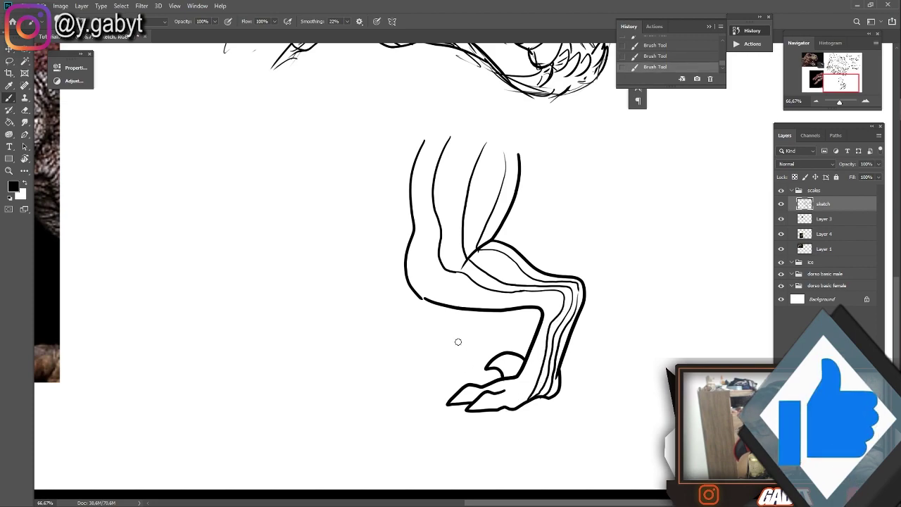
mouse_move(413, 234)
mouse_down()
mouse_move(426, 294)
mouse_move(462, 292)
mouse_move(491, 305)
mouse_move(533, 375)
mouse_up()
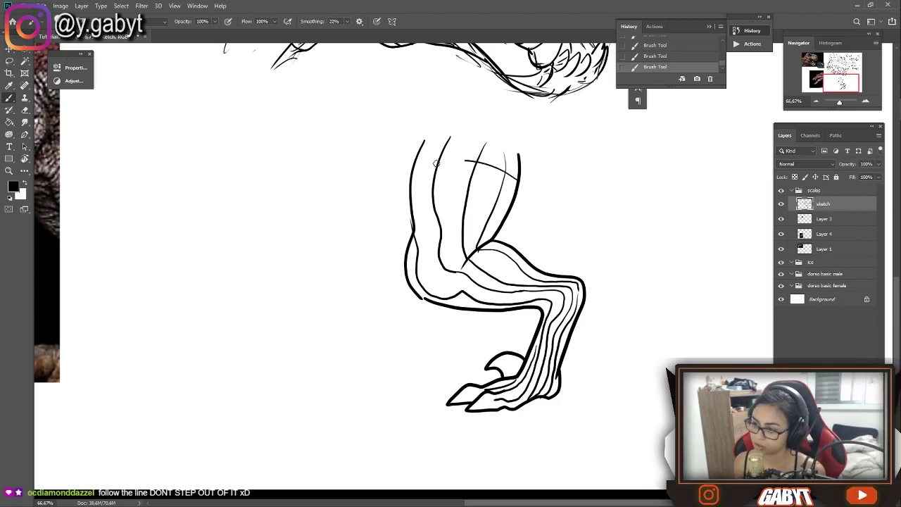
- Draw curved cross-contours around the thigh, knee, shin and ankle, and add extra lengthwise lines on the thigh to form a grid
drag(492, 203, 512, 216)
key(ctrl+z)
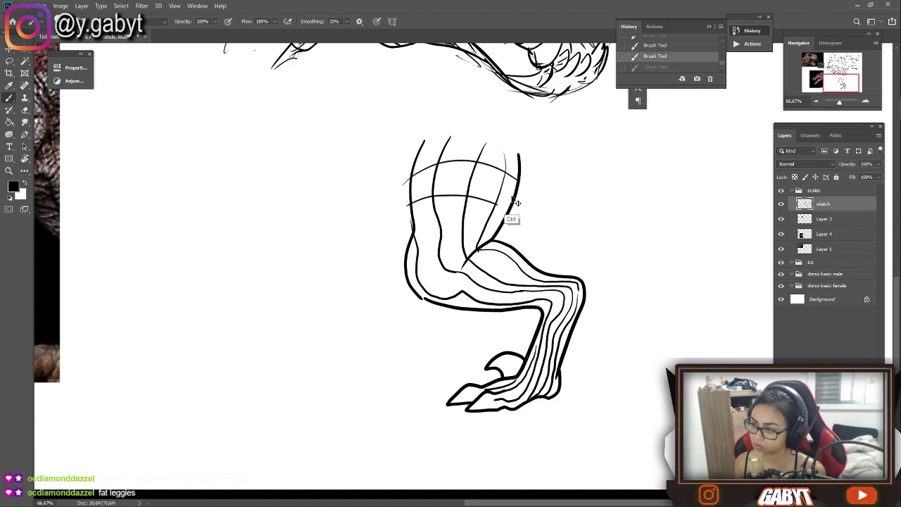
drag(418, 202, 511, 200)
mouse_move(486, 243)
mouse_down()
mouse_move(501, 292)
mouse_move(486, 302)
mouse_up()
drag(521, 258, 508, 283)
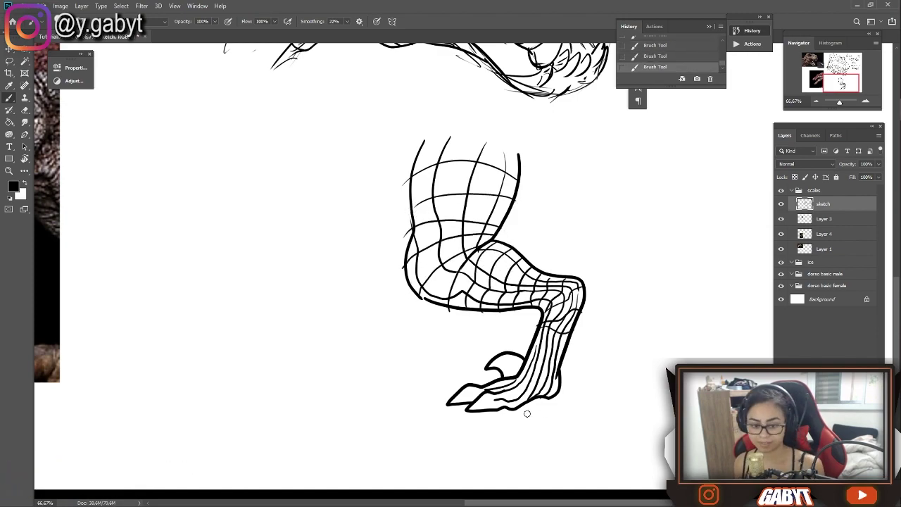
mouse_move(498, 324)
mouse_down()
mouse_move(493, 485)
mouse_move(488, 373)
mouse_up()
key(ctrl+z)
drag(461, 188, 435, 250)
drag(412, 193, 427, 325)
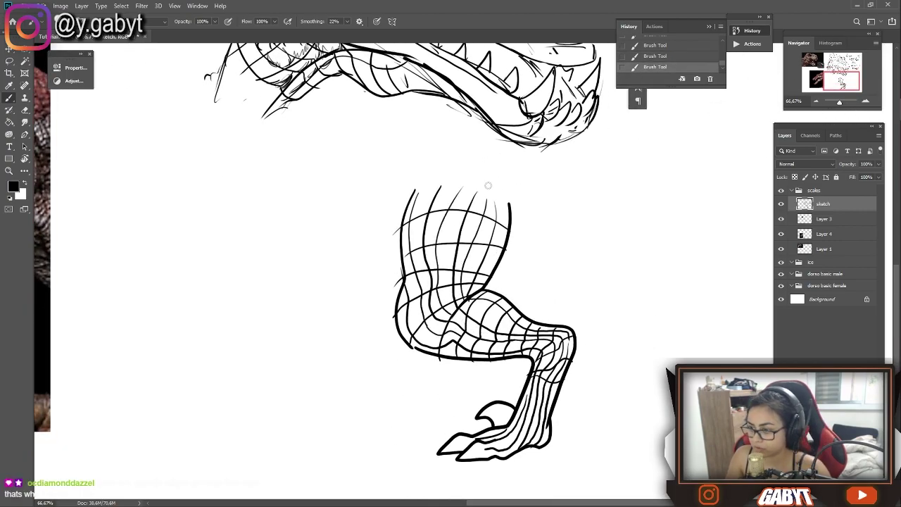
- Try brush strokes over the enlarged scales on the T-rex snout photo and undo them
drag(482, 222, 831, 232)
scroll(553, 231, up, 4)
key(ctrl+z)
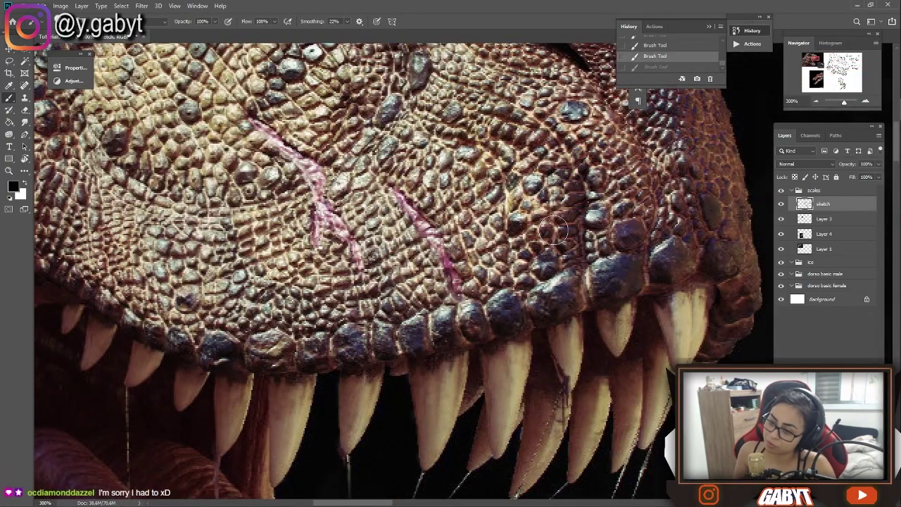
key(ctrl+z)
key(ctrl+z)
scroll(557, 269, down, 2)
- Select the leg study below the head, delete it and clear the selection
drag(465, 373, 461, 262)
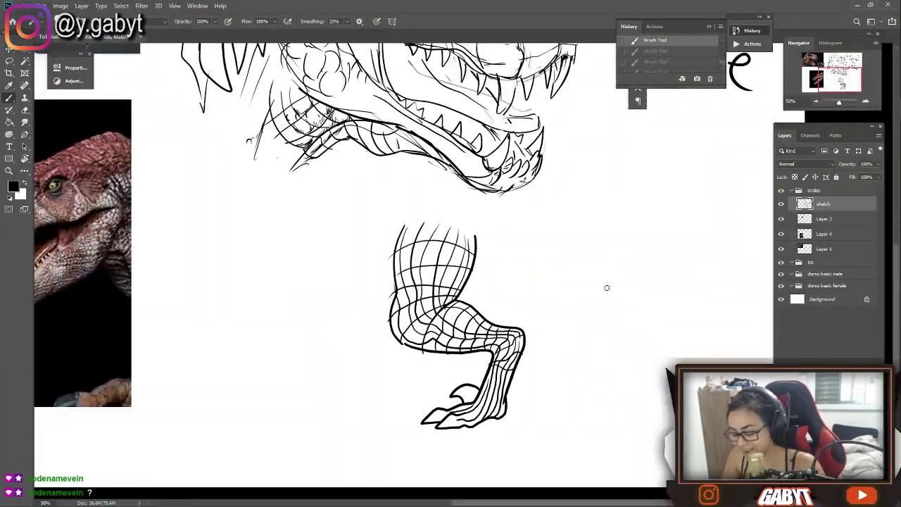
key(Delete)
key(ctrl+d)
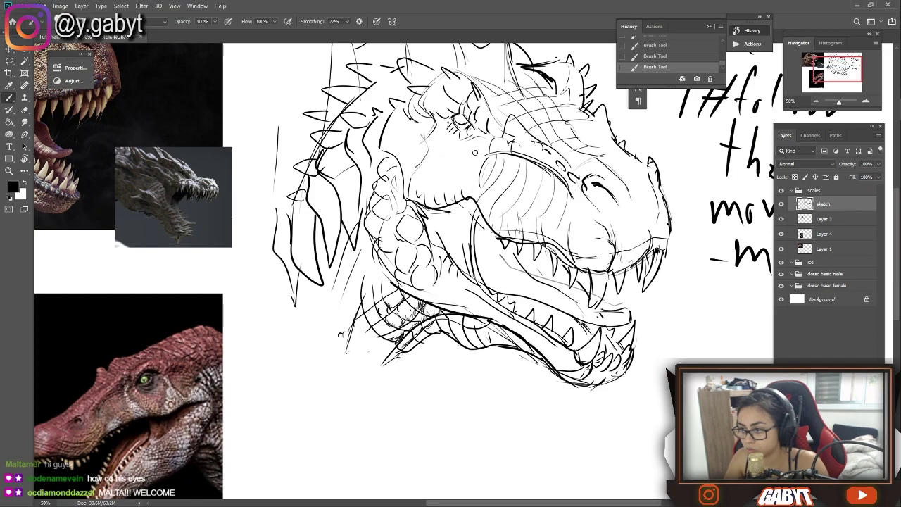
- Sketch a reptile eye study with a slit pupil, lid folds and surrounding scales in the blank area beside the head
scroll(463, 271, down, 4)
scroll(462, 272, up, 2)
drag(344, 340, 278, 309)
mouse_move(412, 95)
mouse_down()
mouse_move(636, 246)
mouse_move(441, 248)
mouse_up()
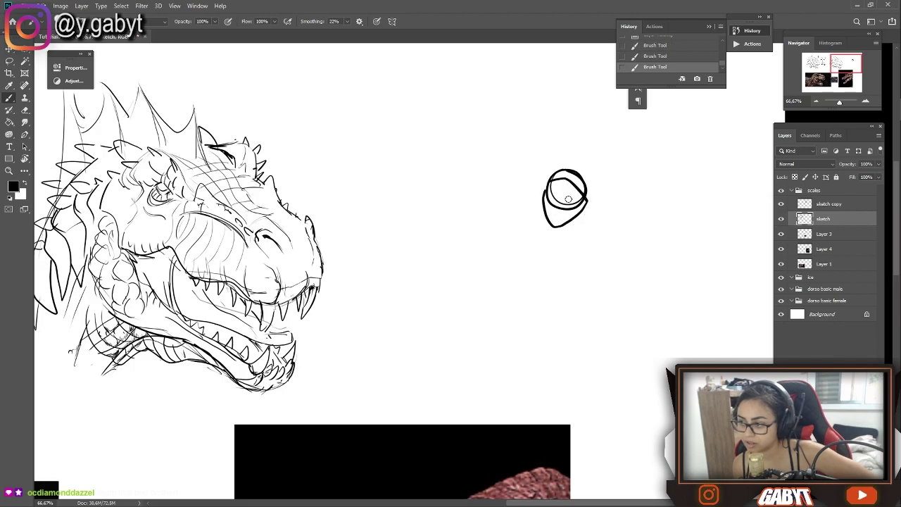
drag(521, 232, 599, 194)
key(ctrl+z)
drag(537, 204, 557, 182)
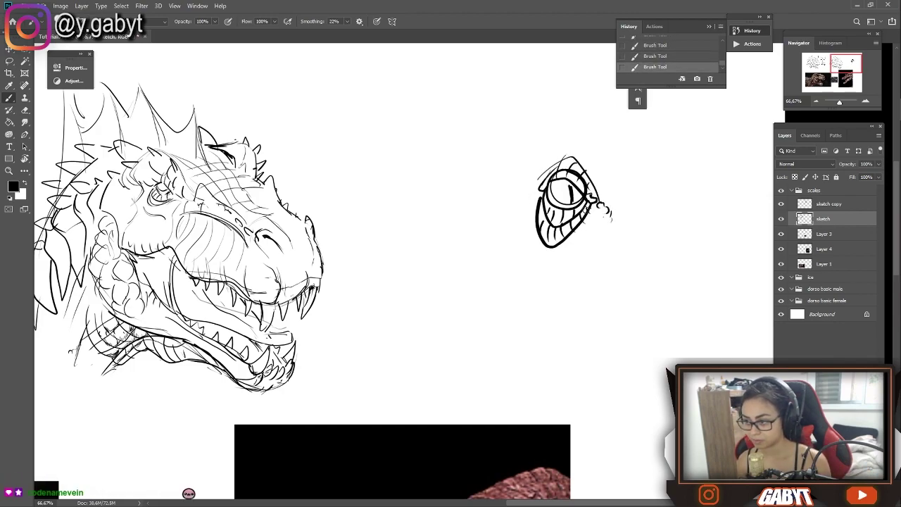
key(ctrl+z)
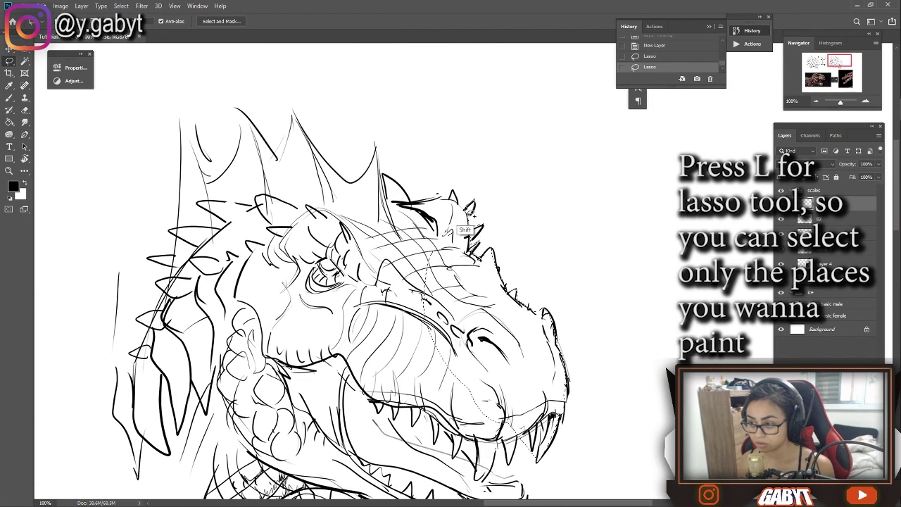
- Lasso the whole silhouette of the second head sketch, including its spikes, horns, teeth and jaw
mouse_move(469, 218)
mouse_down()
mouse_move(417, 208)
mouse_move(380, 163)
mouse_up()
mouse_move(282, 167)
mouse_down()
mouse_move(451, 161)
mouse_move(456, 144)
mouse_move(438, 167)
mouse_move(368, 148)
mouse_move(646, 317)
mouse_move(629, 297)
mouse_move(624, 317)
mouse_move(593, 338)
mouse_move(541, 179)
mouse_up()
mouse_move(530, 106)
mouse_down()
mouse_move(541, 143)
mouse_move(350, 150)
mouse_up()
mouse_move(490, 396)
mouse_down()
mouse_move(435, 313)
mouse_move(484, 333)
mouse_move(404, 373)
mouse_move(495, 324)
mouse_move(458, 289)
mouse_move(524, 348)
mouse_move(467, 334)
mouse_move(551, 290)
mouse_move(541, 317)
mouse_move(563, 249)
mouse_move(497, 261)
mouse_move(509, 247)
mouse_move(541, 271)
mouse_move(513, 258)
mouse_up()
key(ctrl+minus)
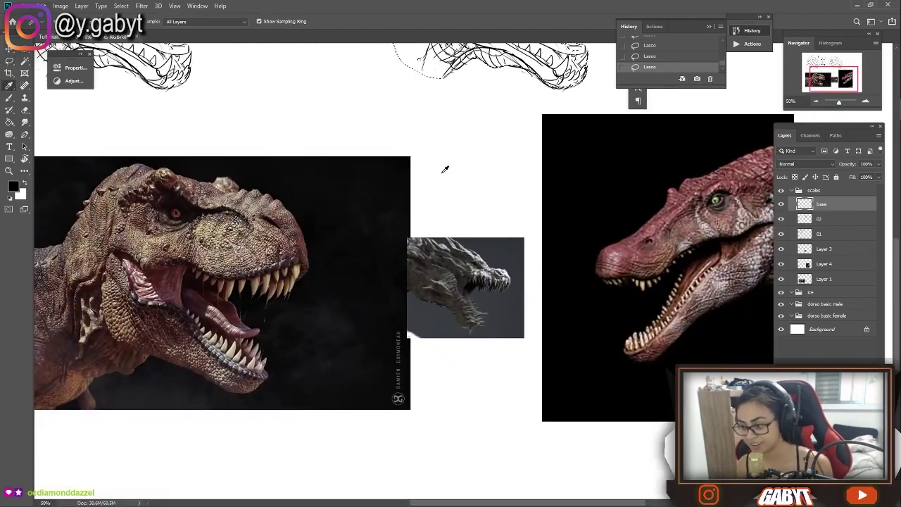
- Fill the selected head silhouette with dark olive grey on the base layer and clear the selection
key(g)
click(451, 84)
scroll(466, 184, up, 5)
key(ctrl+d)
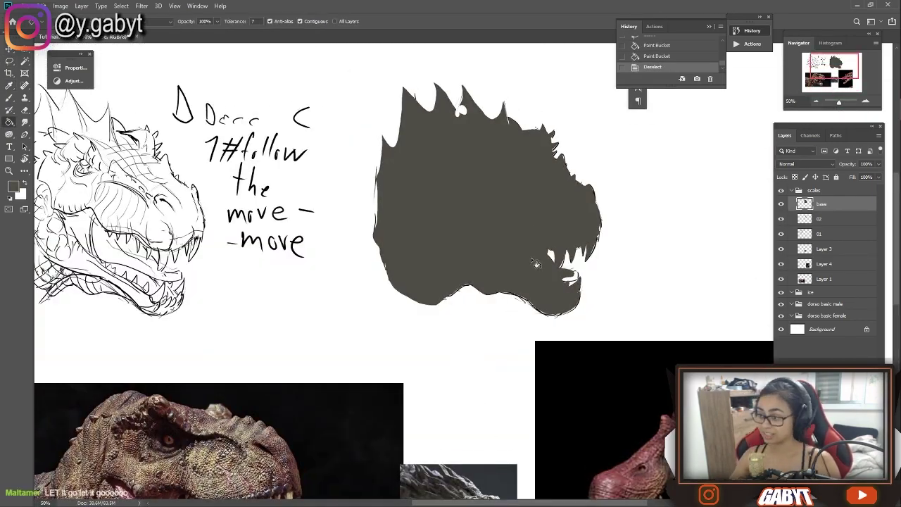
- Place sketch layer 02 above the base layer and erase the excess fill around the head's outline and teeth
key(ctrl+])
key(e)
drag(595, 338, 569, 316)
scroll(569, 316, up, 1)
drag(437, 289, 475, 307)
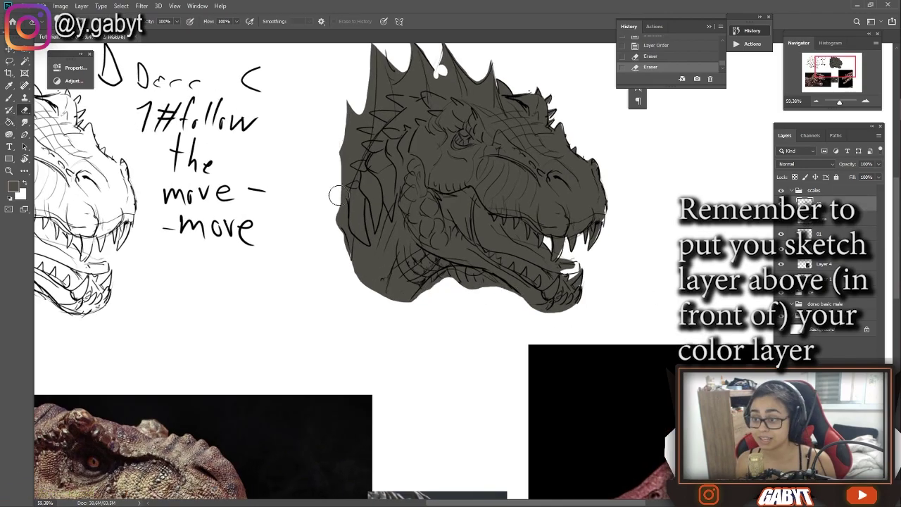
drag(548, 245, 567, 199)
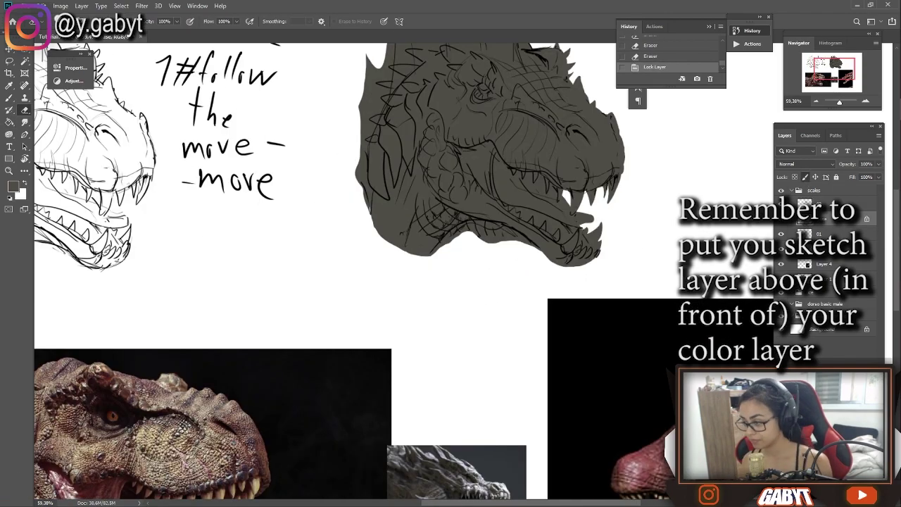
- Lock the transparent pixels of the base layer
scroll(698, 266, down, 3)
click(422, 176)
click(443, 190)
click(794, 177)
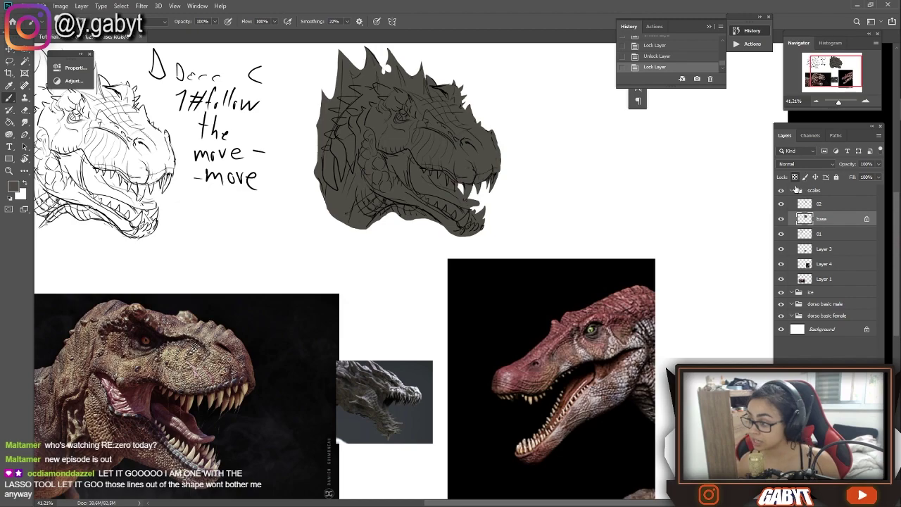
- Set a dark maroon brush colour, choose the Chalk brush from the Sergey Kolesov Sketch Brushes and test it on the head
drag(394, 141, 458, 176)
key(ctrl+z)
key(ctrl+z)
right_click(421, 185)
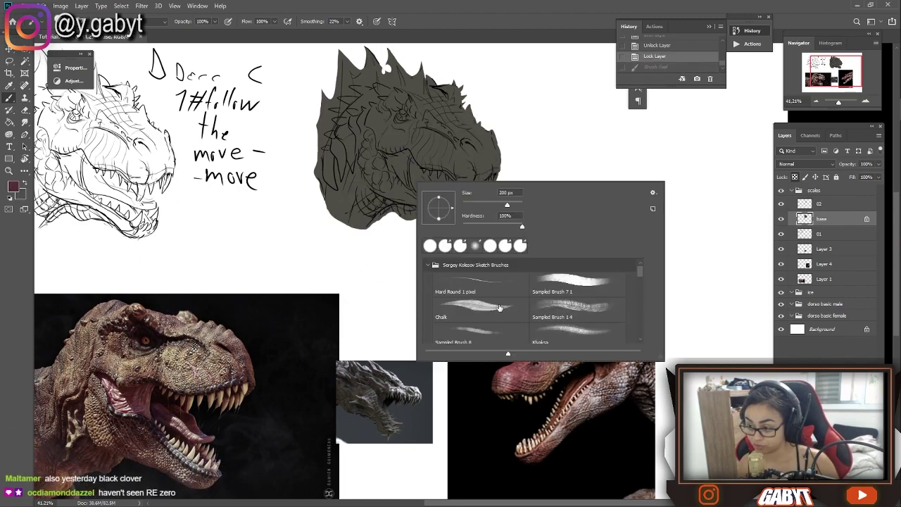
click(443, 136)
drag(426, 130, 381, 168)
key(ctrl+z)
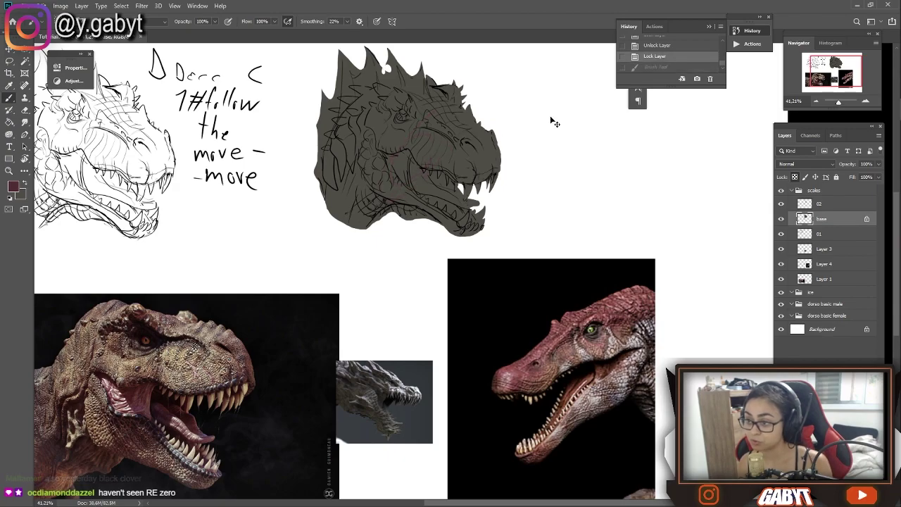
- Paint the inside of the open mouth dark maroon on the base layer with a textured sketch brush
scroll(422, 281, up, 5)
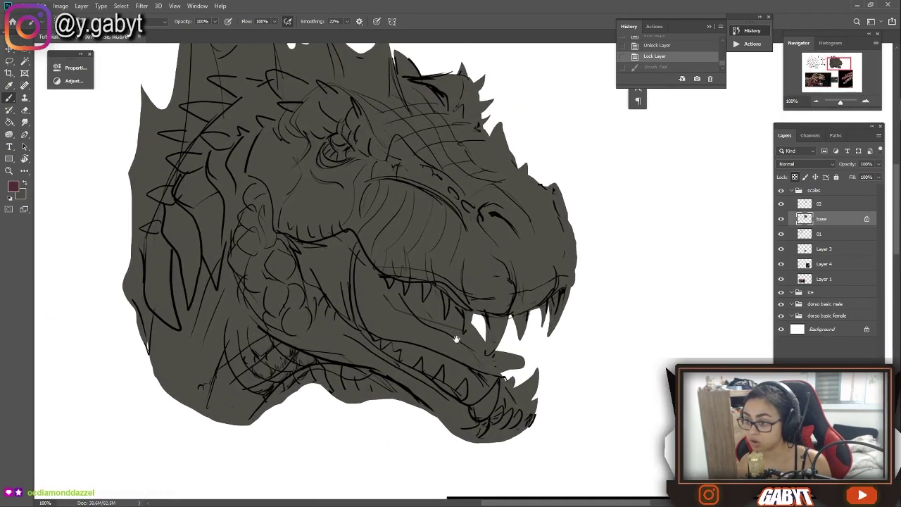
drag(434, 210, 440, 315)
key(ctrl+z)
right_click(380, 212)
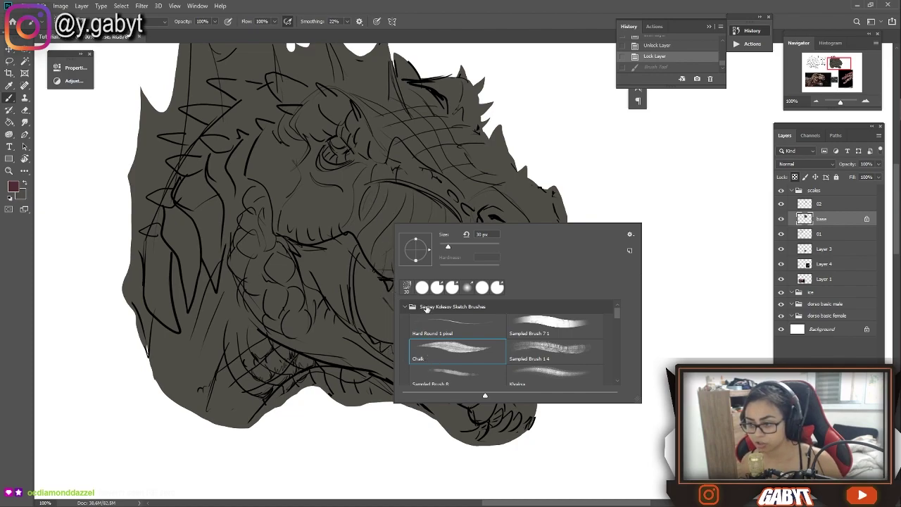
click(538, 33)
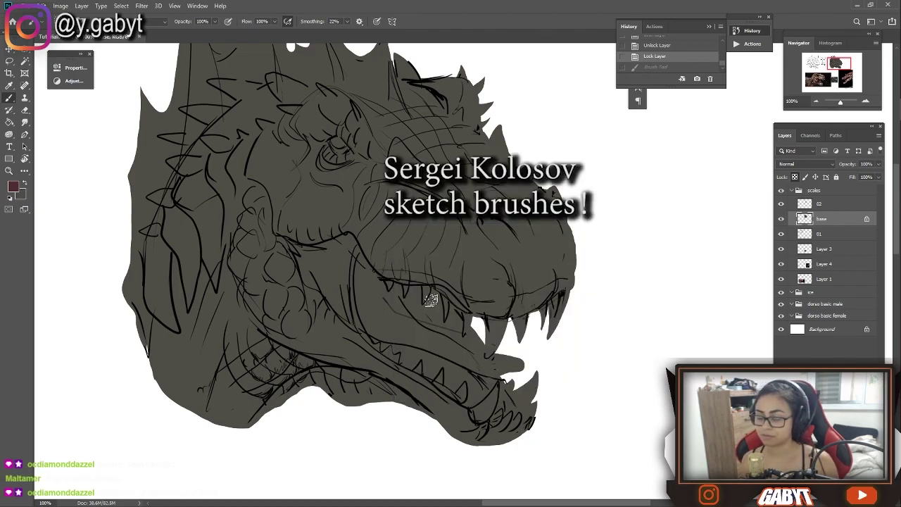
click(817, 103)
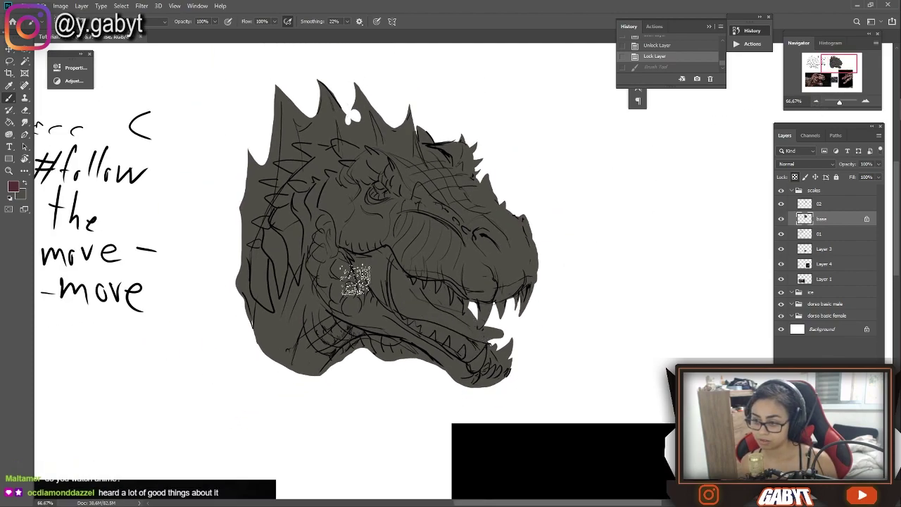
mouse_move(362, 262)
mouse_down()
mouse_move(419, 315)
mouse_move(381, 255)
mouse_move(404, 308)
mouse_move(469, 322)
mouse_move(431, 322)
mouse_up()
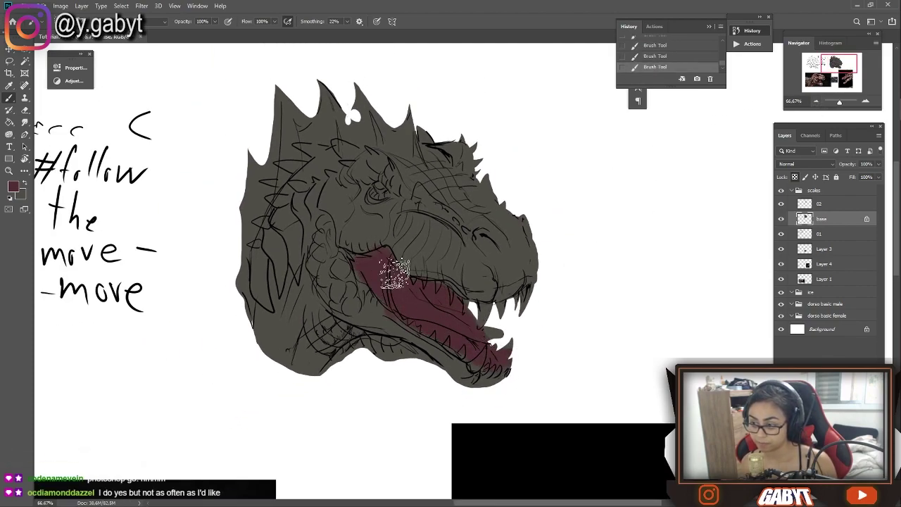
- Fill the Background layer with medium grey and make the base layer active again
click(822, 329)
key(g)
click(649, 238)
click(822, 218)
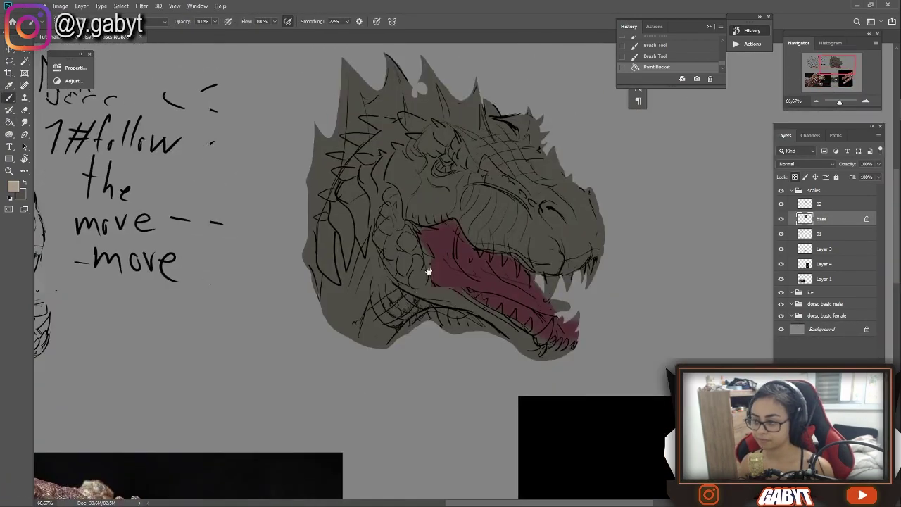
- Lasso all the upper and lower teeth of the head into one selection
key(l)
scroll(587, 153, up, 5)
scroll(426, 281, up, 3)
scroll(426, 280, left, 5)
mouse_move(503, 274)
mouse_down()
mouse_move(482, 207)
mouse_move(443, 169)
mouse_move(379, 155)
mouse_move(383, 190)
mouse_move(511, 229)
mouse_move(528, 246)
mouse_move(550, 198)
mouse_move(574, 208)
mouse_up()
scroll(384, 190, down, 5)
drag(480, 171, 481, 173)
scroll(481, 172, up, 8)
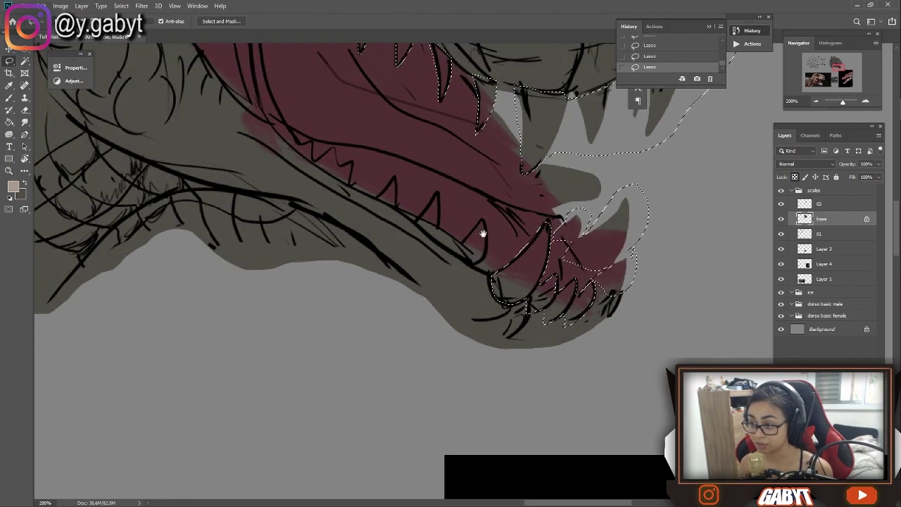
drag(461, 262, 426, 269)
- Fill the selected teeth with beige, paint the tongue tip and gaps around them maroon, and clear the selection
key(g)
click(476, 312)
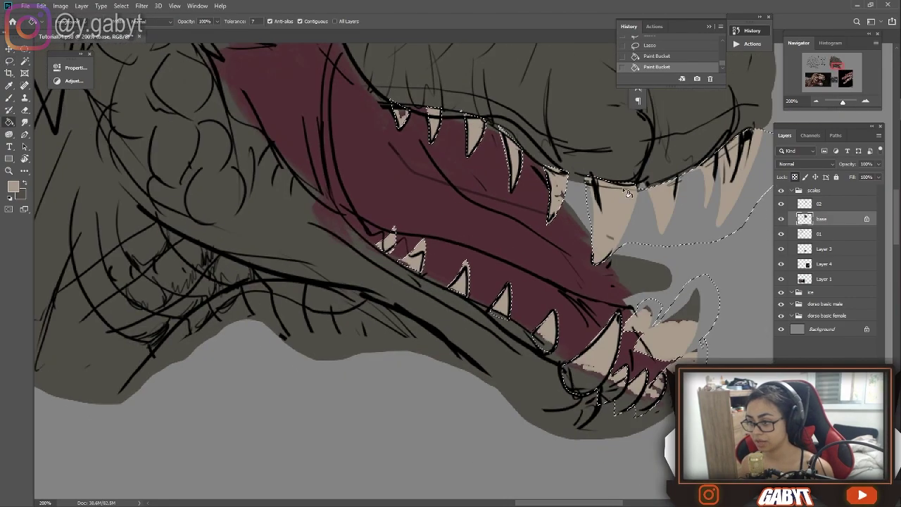
key(b)
key(ctrl+d)
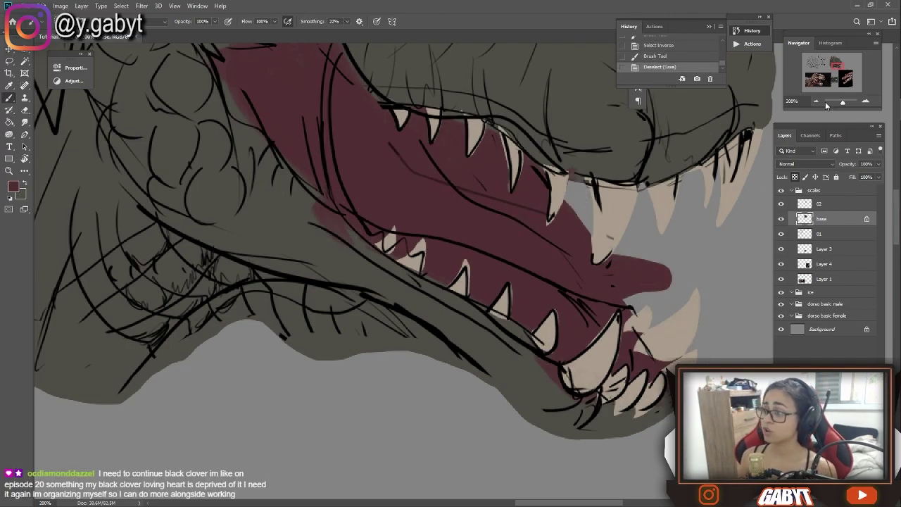
- Paint dark purple over the hanging neck spikes, the back of the head and the top of the snout
key(ctrl+1)
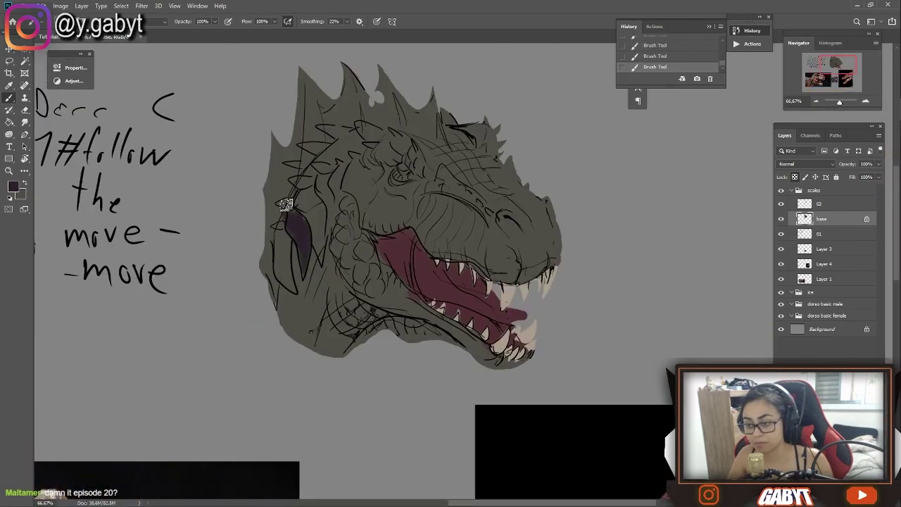
drag(291, 229, 282, 289)
drag(302, 176, 295, 232)
drag(346, 127, 324, 185)
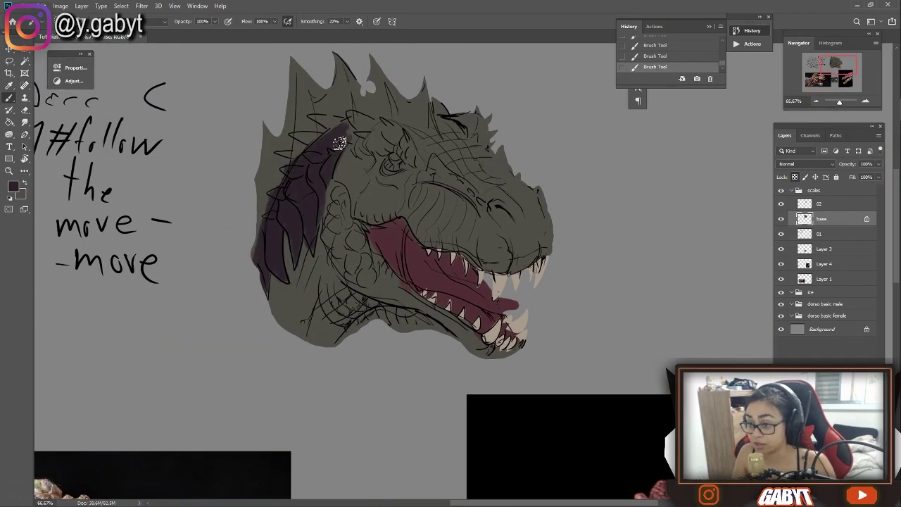
drag(372, 116, 283, 153)
drag(462, 134, 507, 197)
- Sample dark red from the red dinosaur photo and paint it along the brow, snout ridge, rear horns and cheek scales
scroll(595, 341, down, 6)
alt+click(595, 341)
scroll(595, 341, up, 6)
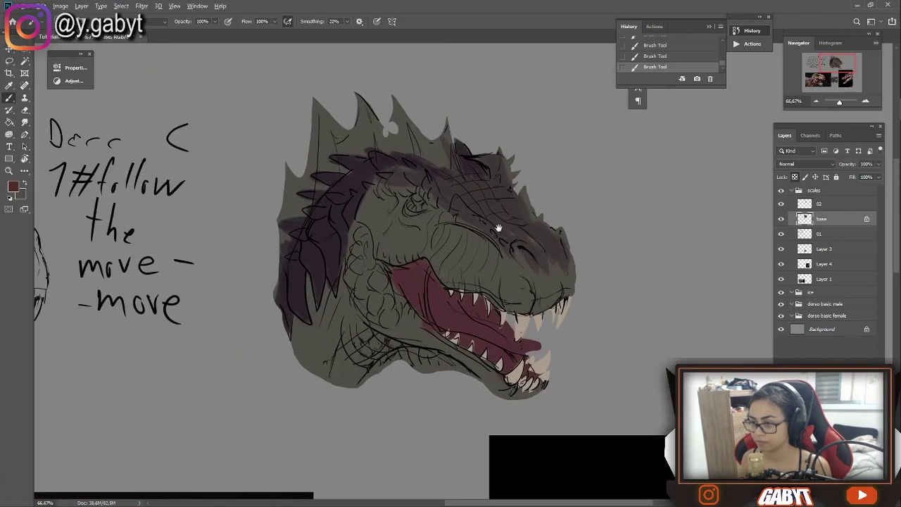
mouse_move(363, 211)
mouse_down()
mouse_move(405, 155)
mouse_move(469, 176)
mouse_move(514, 227)
mouse_move(402, 176)
mouse_move(521, 145)
mouse_up()
drag(377, 229, 396, 262)
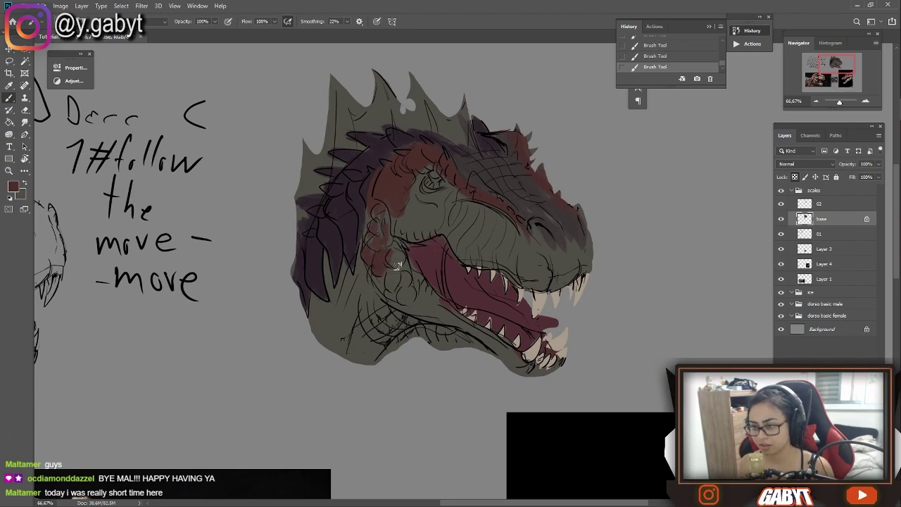
- Paint dark red scale marks over the cheek and neck, and khaki-beige scale strokes around the eye, muzzle, lower jaw and throat
drag(431, 190, 456, 209)
drag(371, 186, 376, 191)
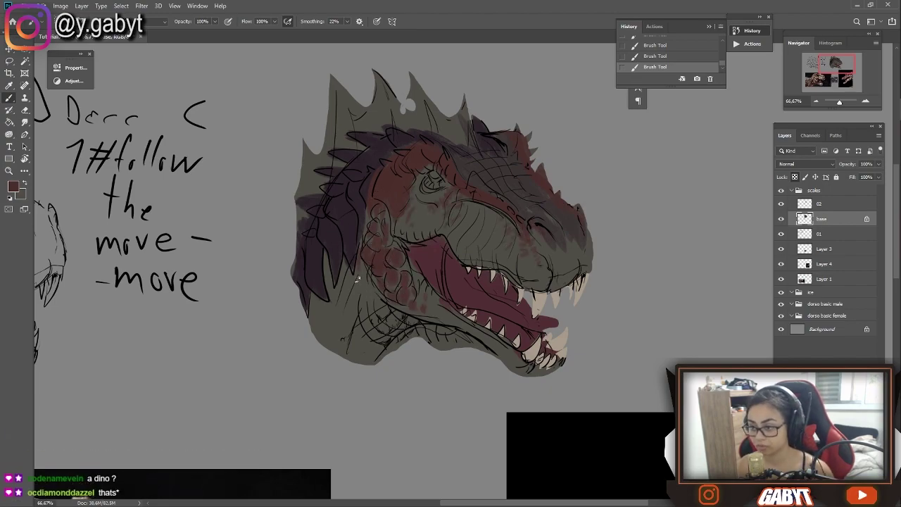
drag(318, 329, 338, 302)
mouse_move(424, 298)
mouse_down()
mouse_move(353, 267)
mouse_move(423, 282)
mouse_move(486, 241)
mouse_move(291, 284)
mouse_move(251, 263)
mouse_up()
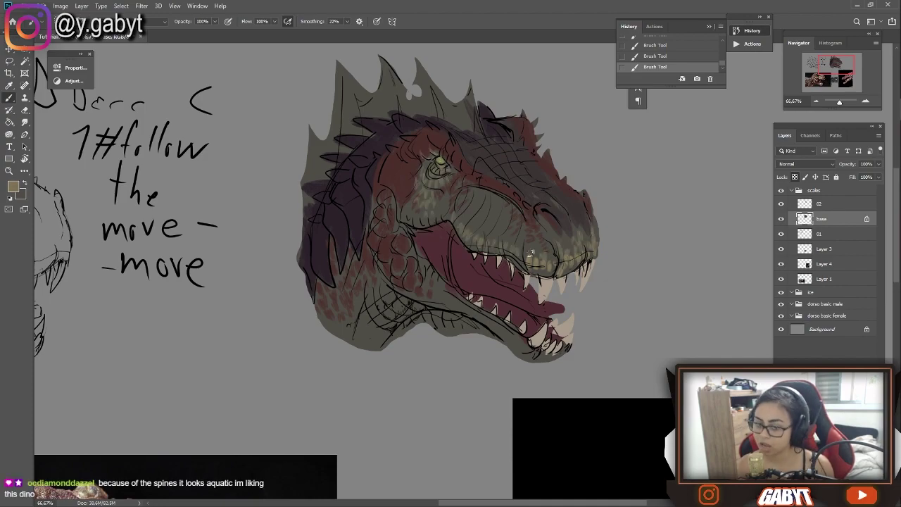
mouse_move(468, 341)
mouse_down()
mouse_move(503, 310)
mouse_move(417, 294)
mouse_move(577, 312)
mouse_up()
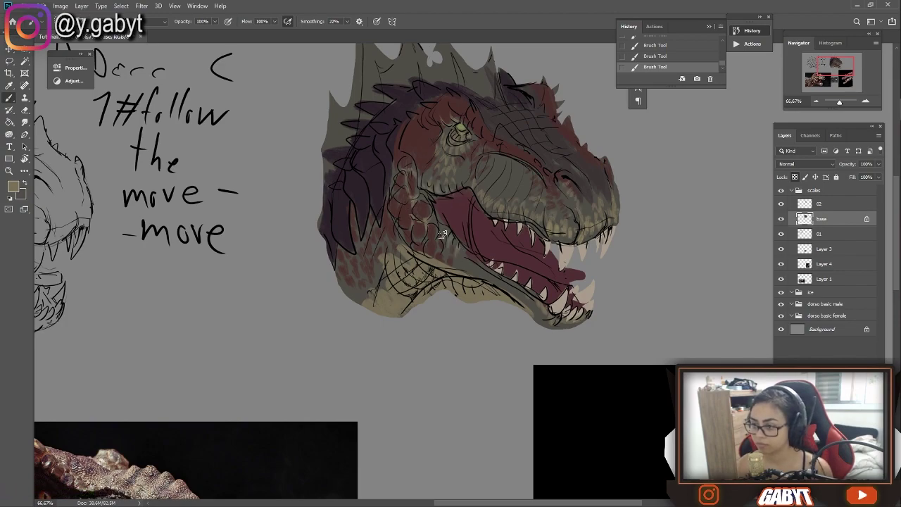
- Demonstrate long and short khaki scale strokes on the empty canvas beside the head and remove them again
scroll(795, 177, right, 5)
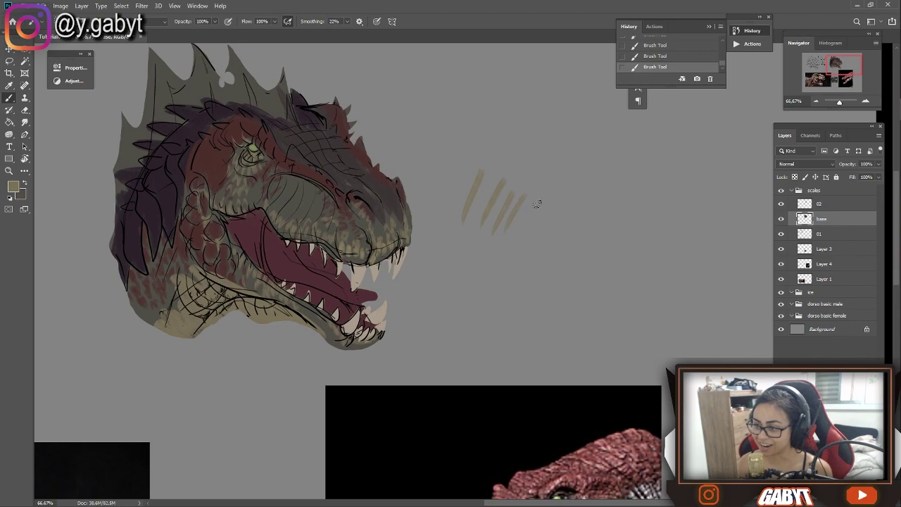
key(ctrl+z)
key(ctrl+z)
key(ctrl+z)
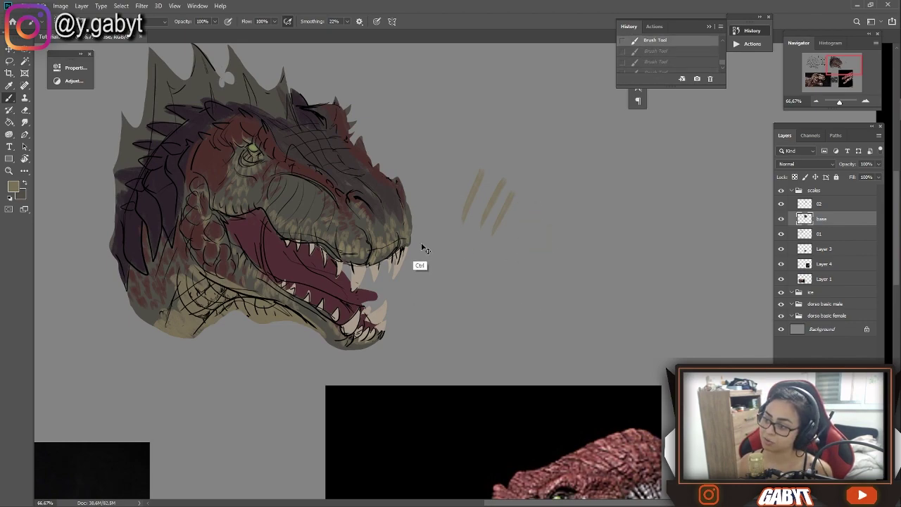
key(ctrl+z)
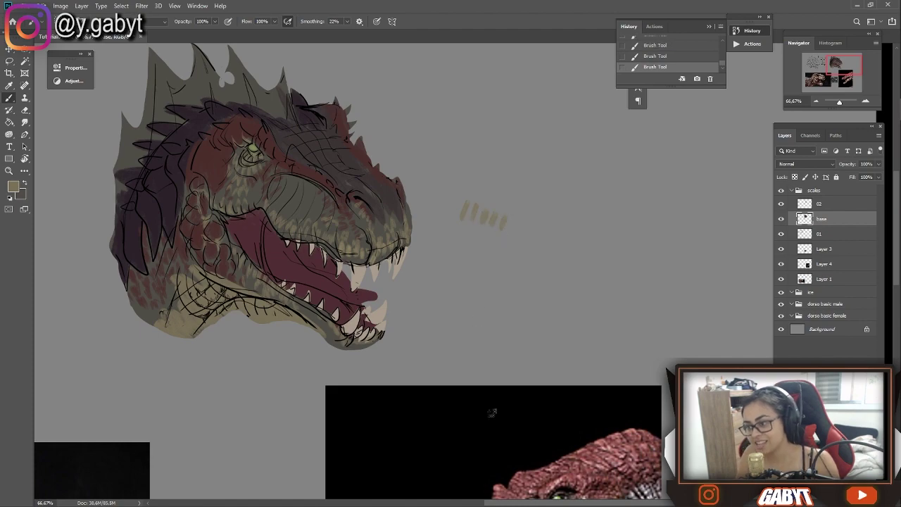
key(ctrl+z)
key(ctrl+z)
key(ctrl+z)
key(ctrl+z)
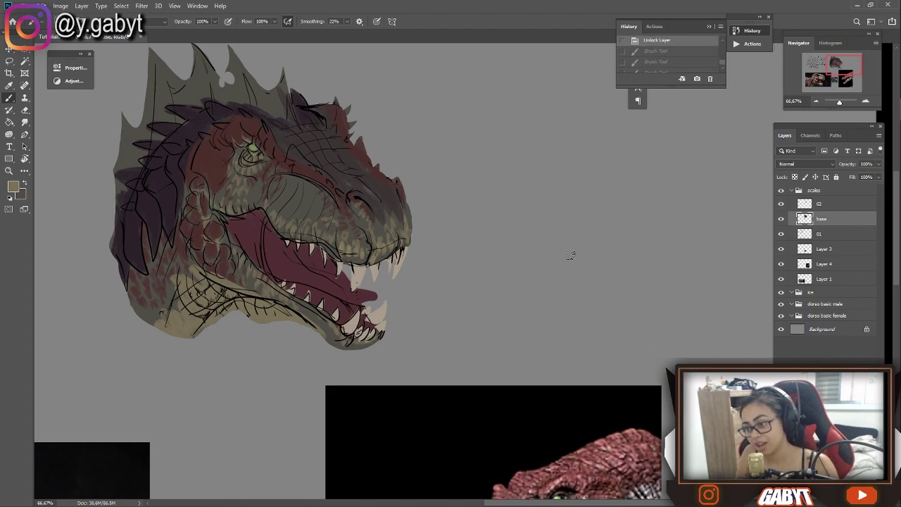
drag(460, 236, 455, 227)
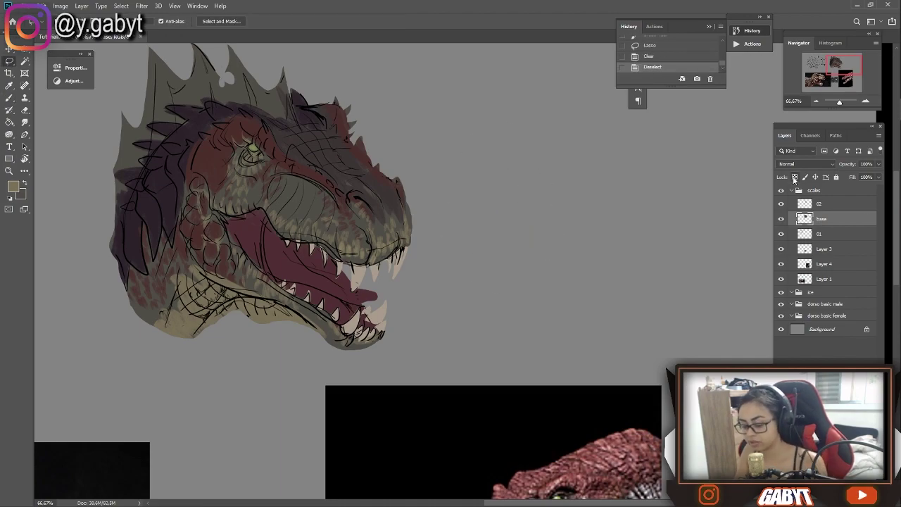
- Lock the base layer's transparent pixels and paint beige over the spiked crest behind the head
scroll(493, 246, left, 5)
scroll(423, 176, up, 3)
mouse_move(417, 182)
mouse_down()
mouse_move(380, 165)
mouse_move(331, 162)
mouse_move(282, 225)
mouse_up()
key(ctrl+z)
drag(840, 102, 840, 106)
scroll(422, 232, up, 3)
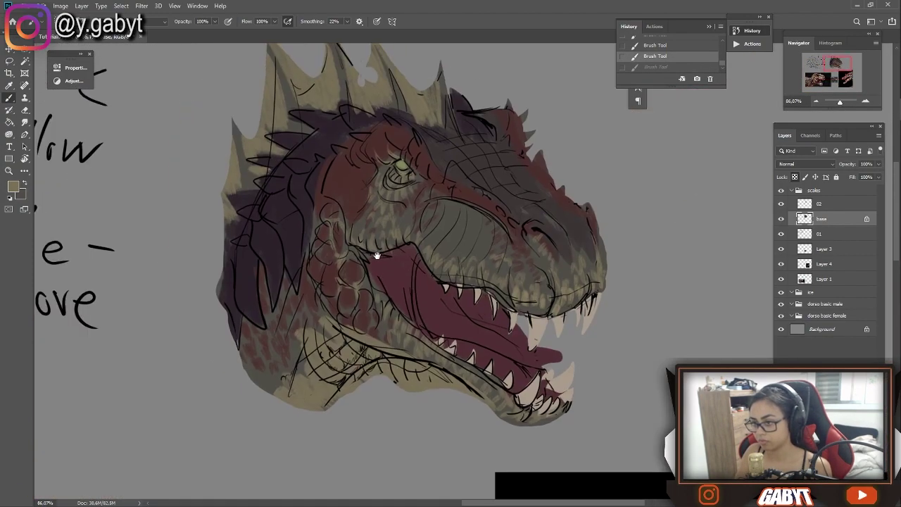
key(ctrl+shift+z)
scroll(422, 233, down, 3)
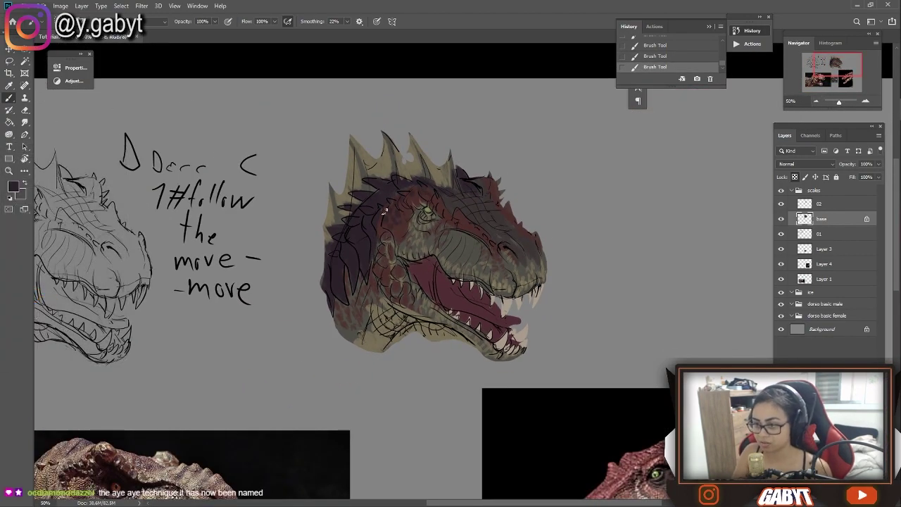
- Darken the inside of the mouth to near black and add light blue highlights along the tongue
drag(833, 68, 841, 101)
scroll(423, 281, up, 4)
drag(521, 138, 516, 169)
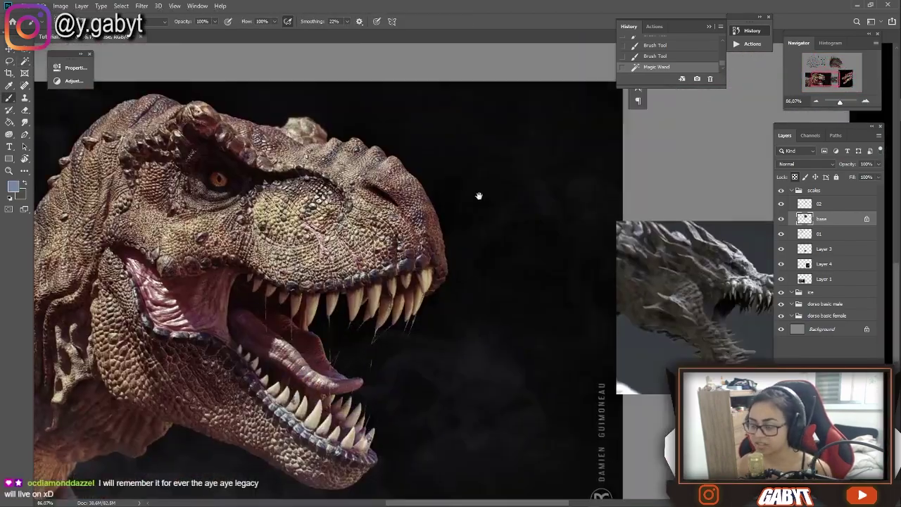
scroll(292, 396, down, 3)
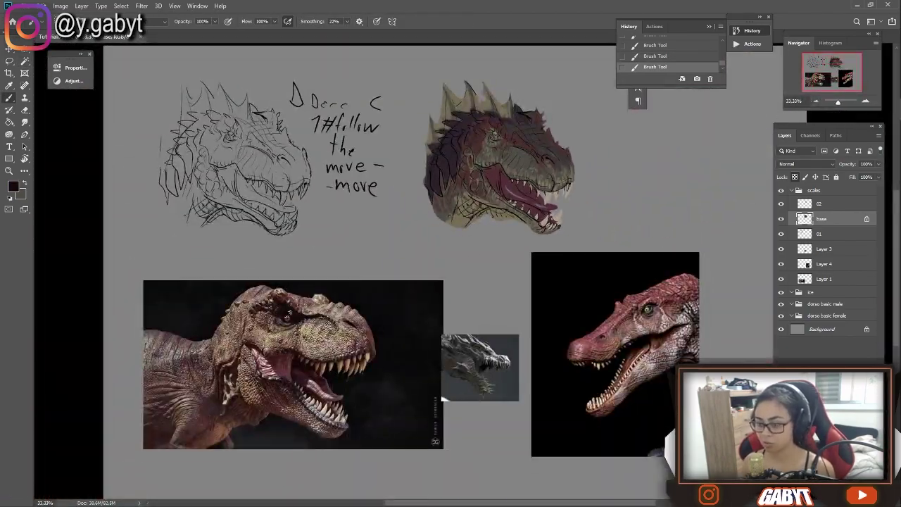
scroll(613, 106, up, 2)
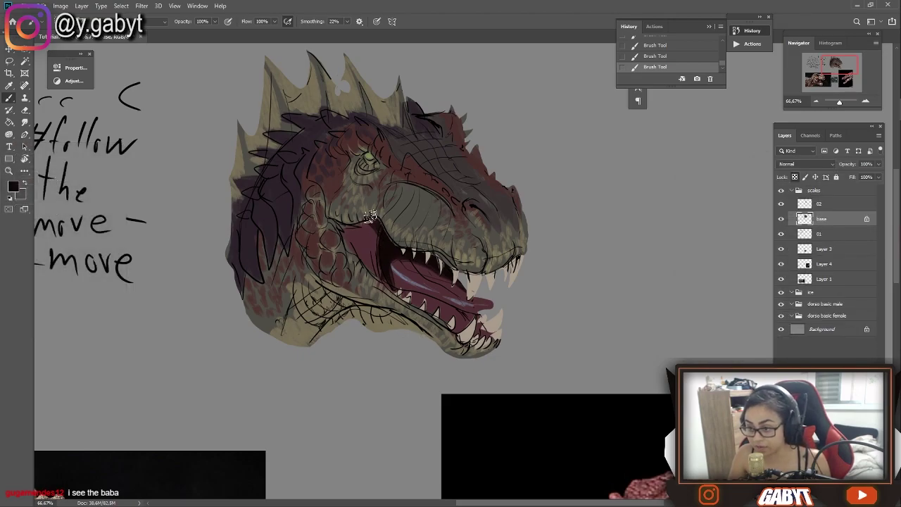
- Clear the selection, merge a copy of the coloured head with its line art, and place it beside the original
scroll(407, 205, down, 2)
key(ctrl+d)
scroll(378, 200, down, 3)
scroll(422, 211, up, 4)
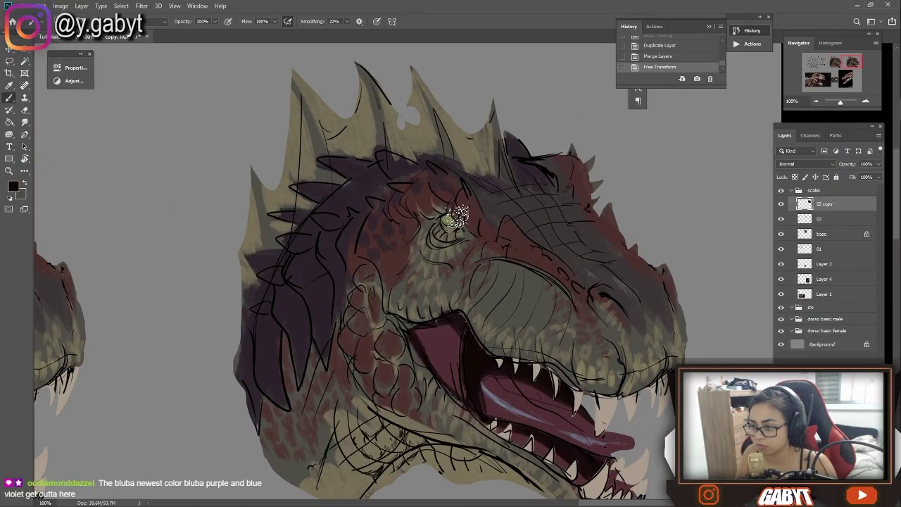
- Paint dark shadows around the brow and eye socket and over the neck spikes of the copied head
key(ctrl+z)
key(ctrl+z)
key(ctrl+z)
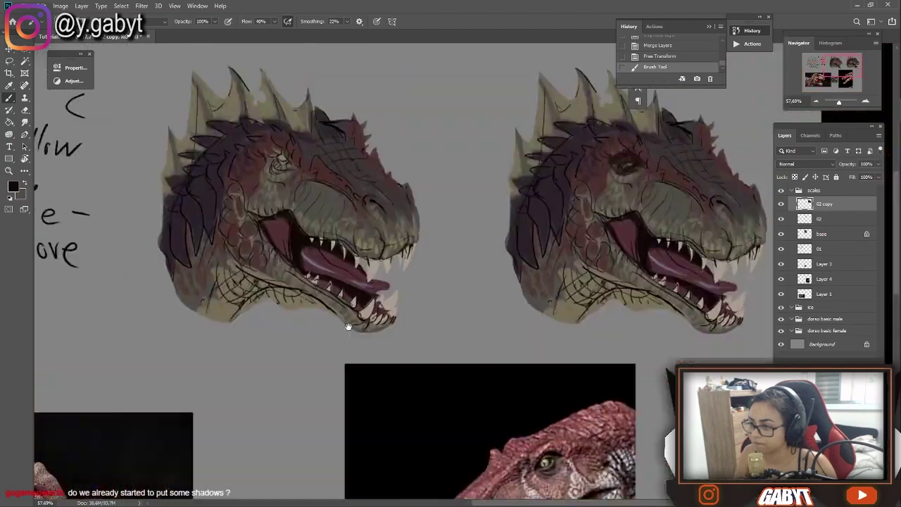
scroll(396, 201, up, 3)
drag(423, 232, 396, 200)
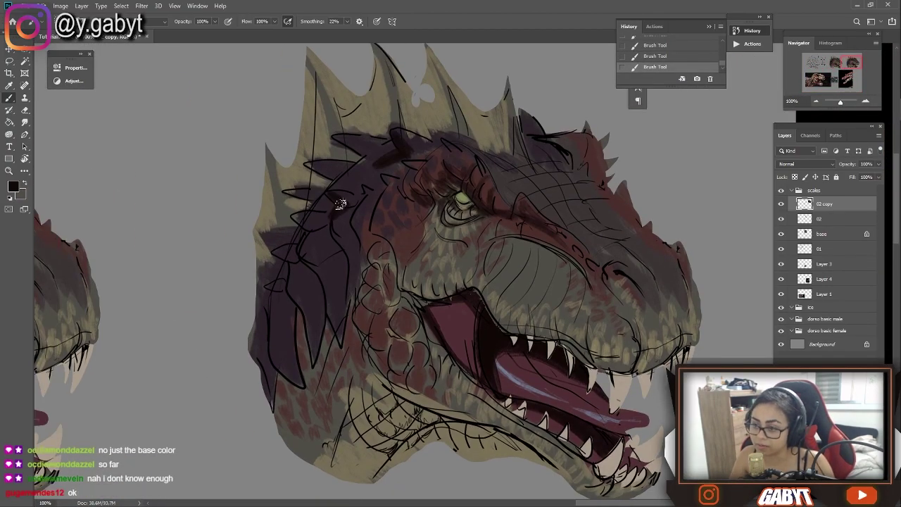
drag(280, 294, 308, 346)
drag(332, 259, 289, 182)
- Lock the transparent pixels of the copied head's layer and rename it 03
key(ctrl+slash)
text(03)
key(Return)
- Set the brush opacity to 19% and softly shade the jaw, neck and snout of the copied head with black
key(1)
key(9)
mouse_move(507, 380)
mouse_down()
mouse_move(366, 317)
mouse_move(459, 366)
mouse_move(493, 183)
mouse_move(359, 211)
mouse_move(613, 202)
mouse_up()
scroll(669, 117, down, 5)
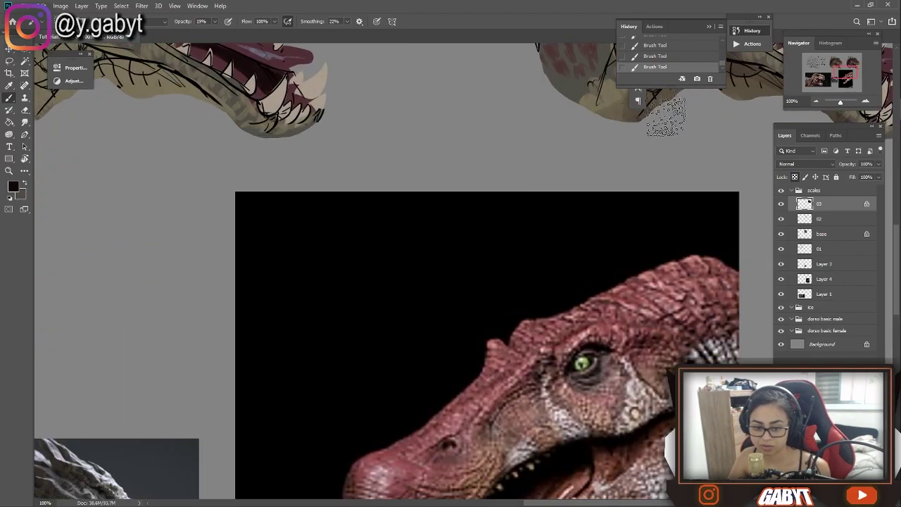
click(816, 101)
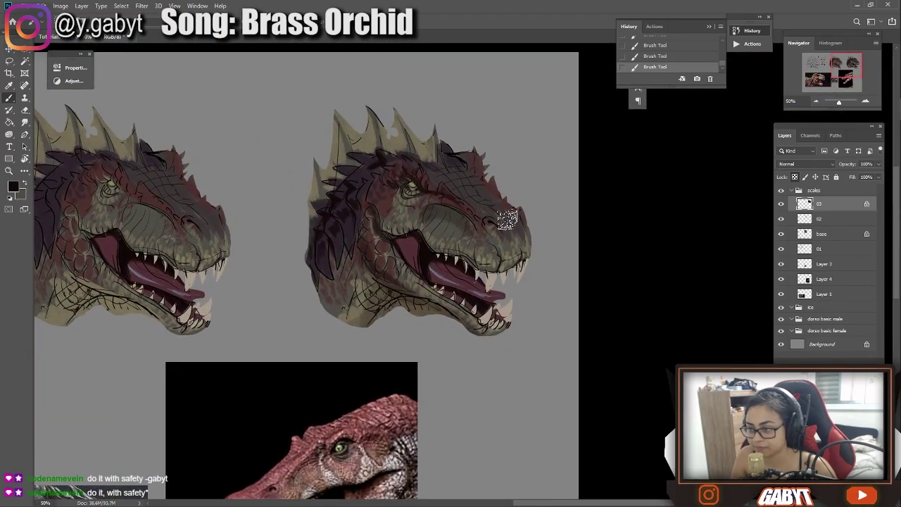
drag(515, 259, 443, 171)
- Sample brown from the T-rex photo and lasso the upper and lower teeth of the copied head into one selection
scroll(443, 171, up, 2)
scroll(576, 251, down, 10)
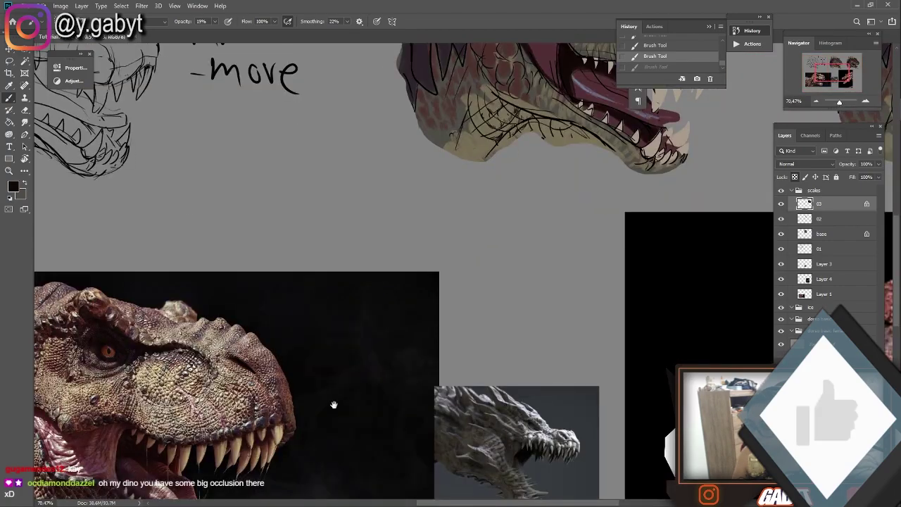
scroll(369, 313, up, 8)
scroll(422, 247, up, 3)
key(l)
drag(486, 211, 486, 250)
drag(430, 240, 306, 153)
scroll(306, 153, down, 3)
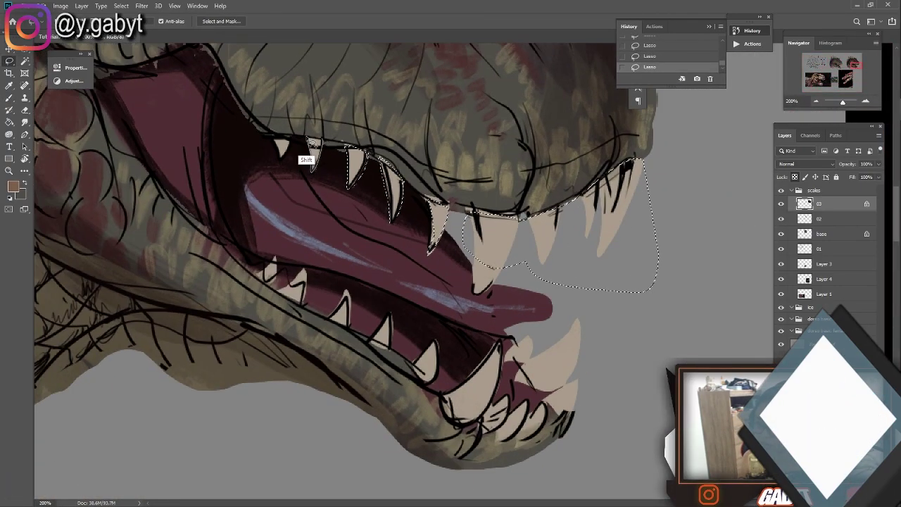
drag(499, 299, 519, 324)
scroll(535, 323, left, 2)
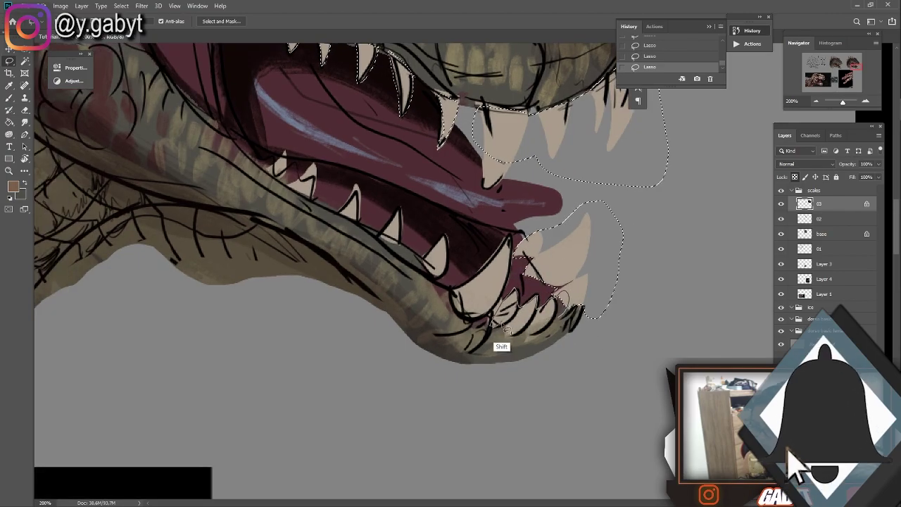
scroll(522, 336, up, 1)
scroll(522, 337, left, 1)
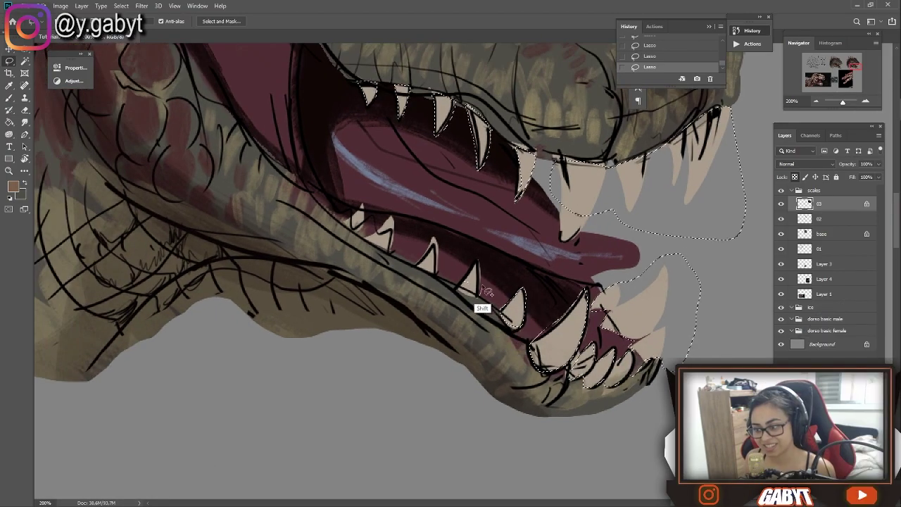
scroll(432, 248, up, 2)
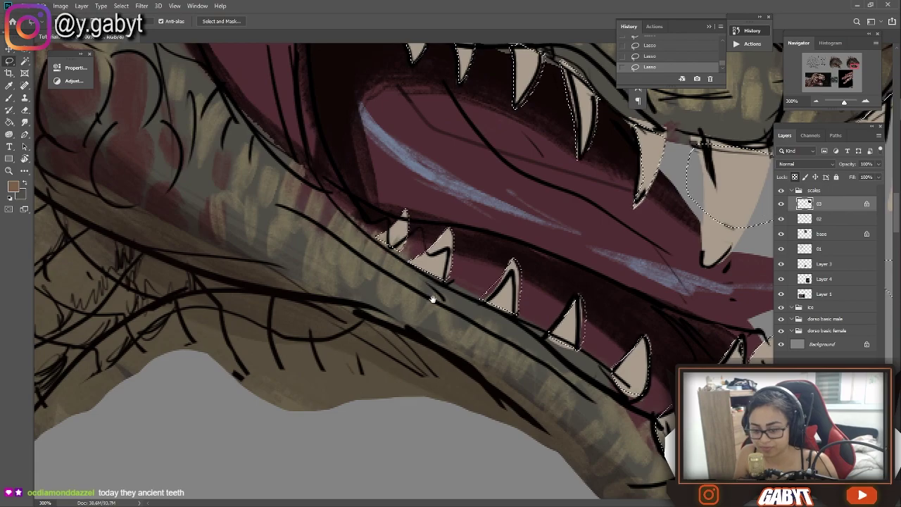
- Cover the line art inside the selected teeth with beige, and invert the selection to repaint the gaps around them maroon
key(b)
scroll(359, 254, up, 4)
scroll(446, 286, right, 2)
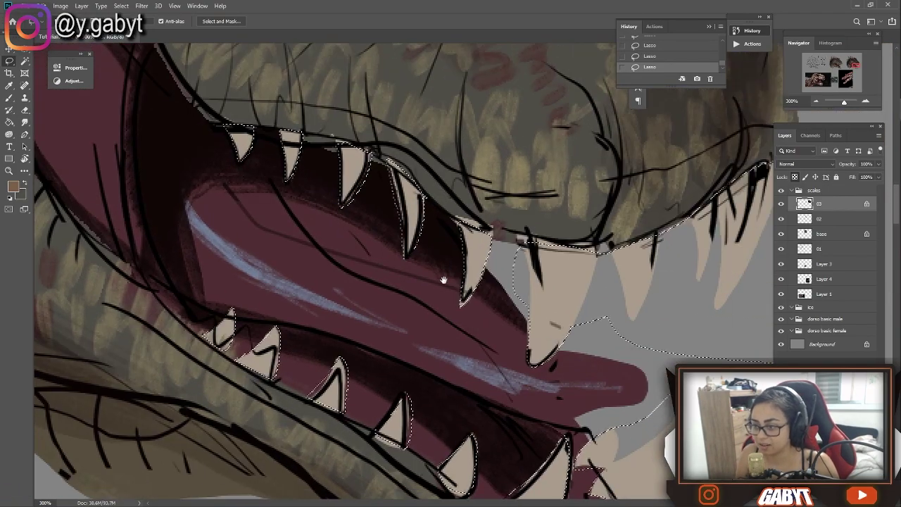
key(ctrl+1)
key(ctrl+shift+z)
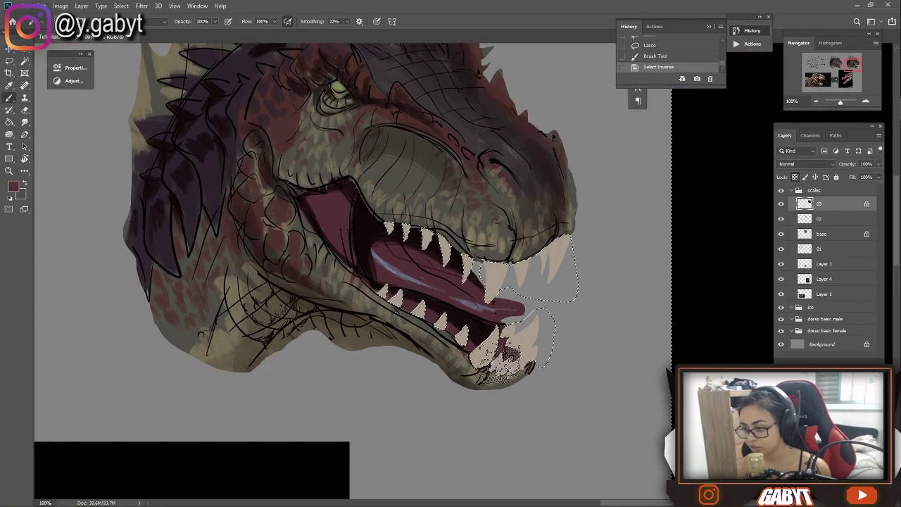
key(x)
drag(493, 304, 386, 293)
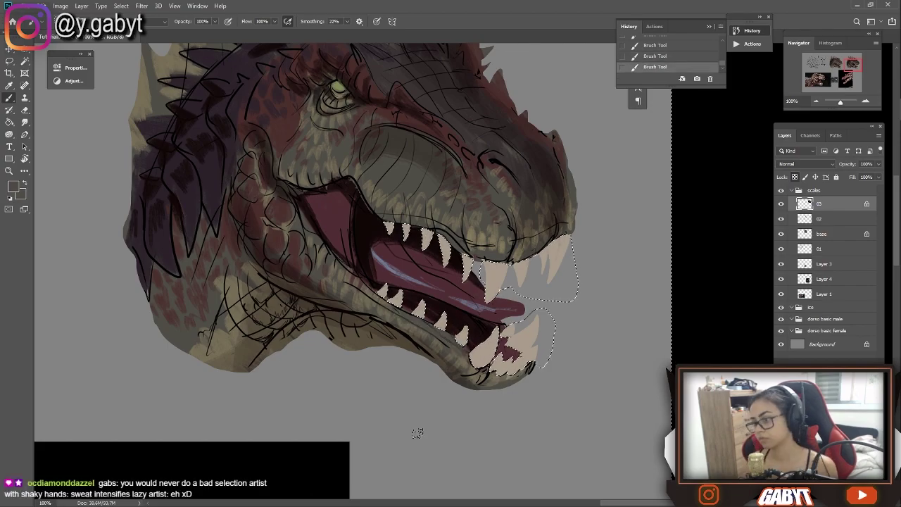
- Shade the teeth with brown and deepen their roots and far sides with dark red
drag(317, 357, 277, 331)
drag(525, 212, 509, 243)
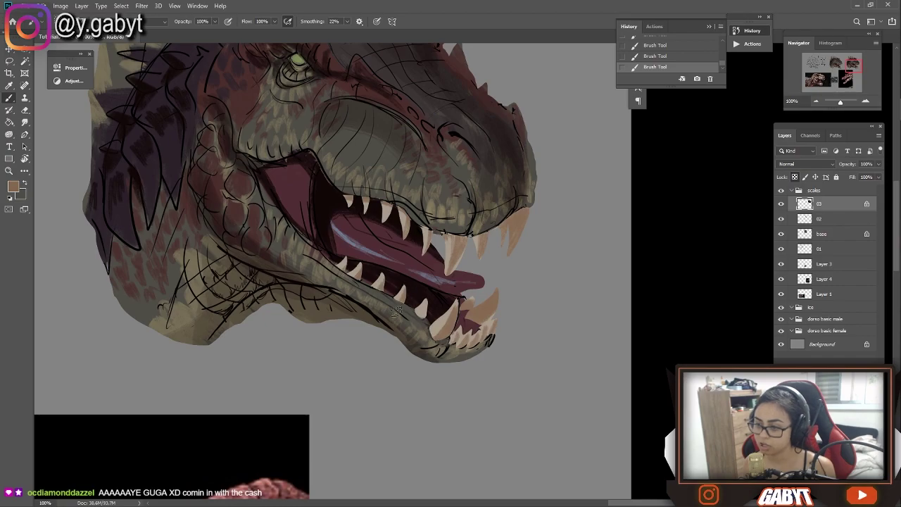
alt+click(486, 254)
scroll(513, 221, down, 5)
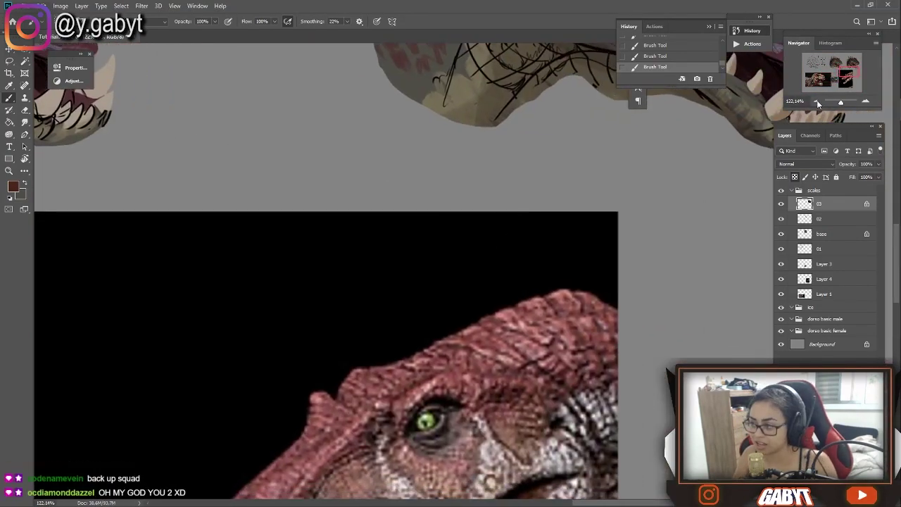
scroll(514, 248, up, 5)
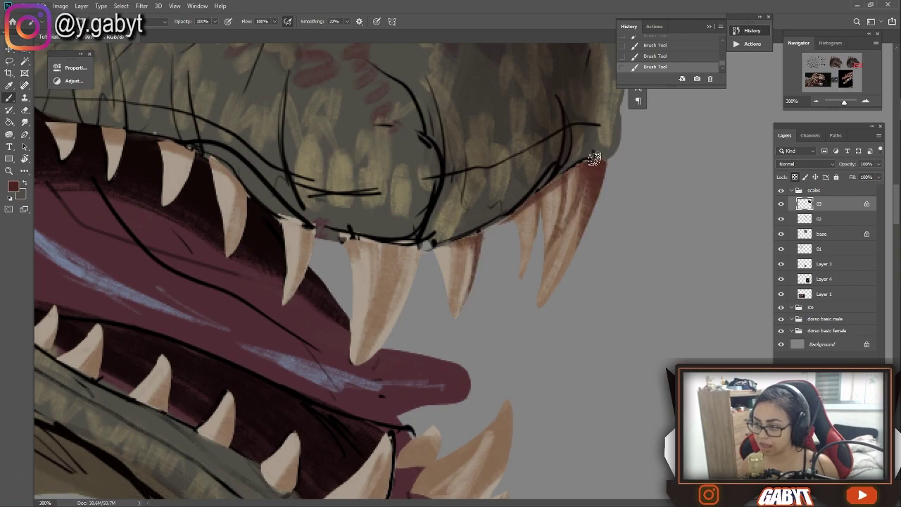
- Invert the selection, darken the gaps between the lower front teeth, and paint dark olive over the lip line art
scroll(487, 323, down, 3)
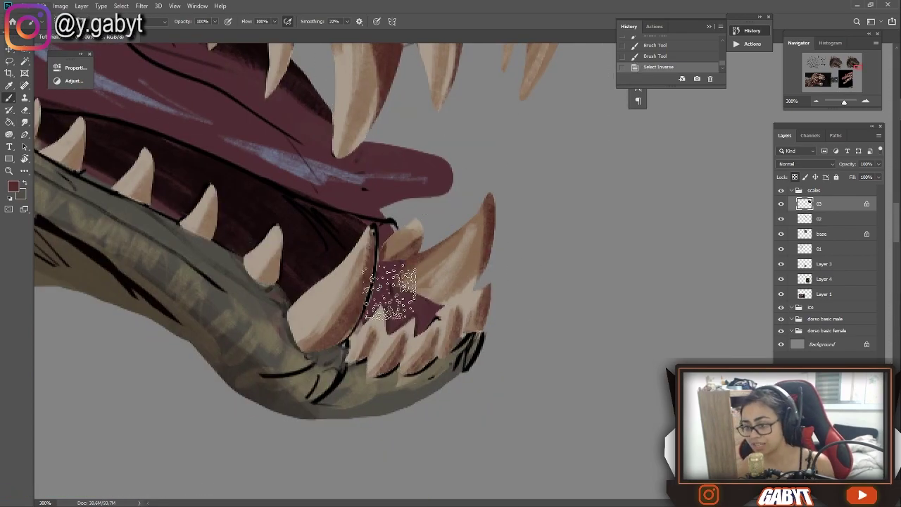
alt+click(371, 292)
scroll(347, 275, down, 6)
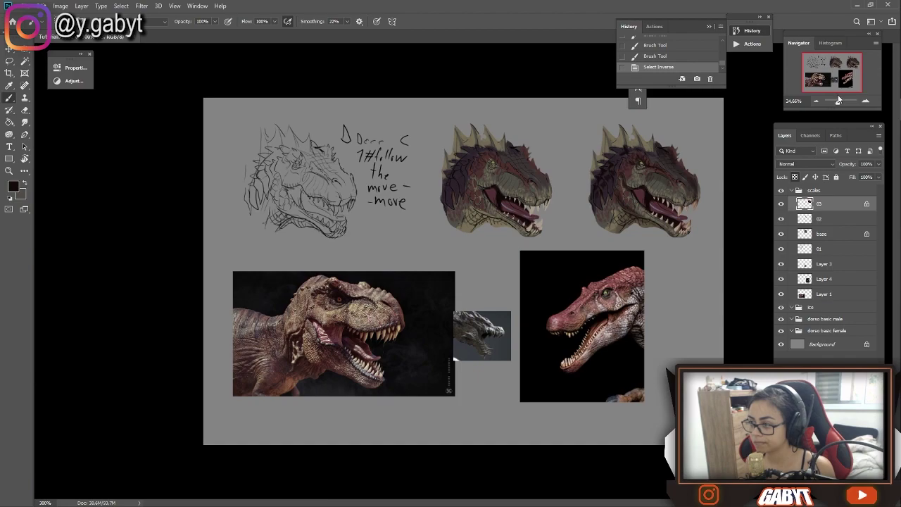
scroll(521, 285, up, 4)
scroll(514, 166, up, 3)
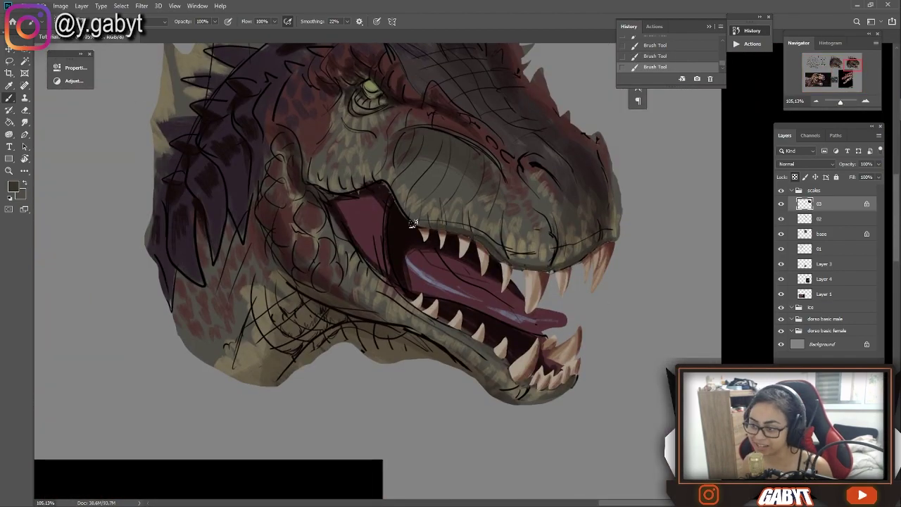
- Paint pale highlight streaks on the inner cheek membrane at the corner of the mouth
alt+click(426, 276)
scroll(412, 256, down, 3)
scroll(382, 298, up, 2)
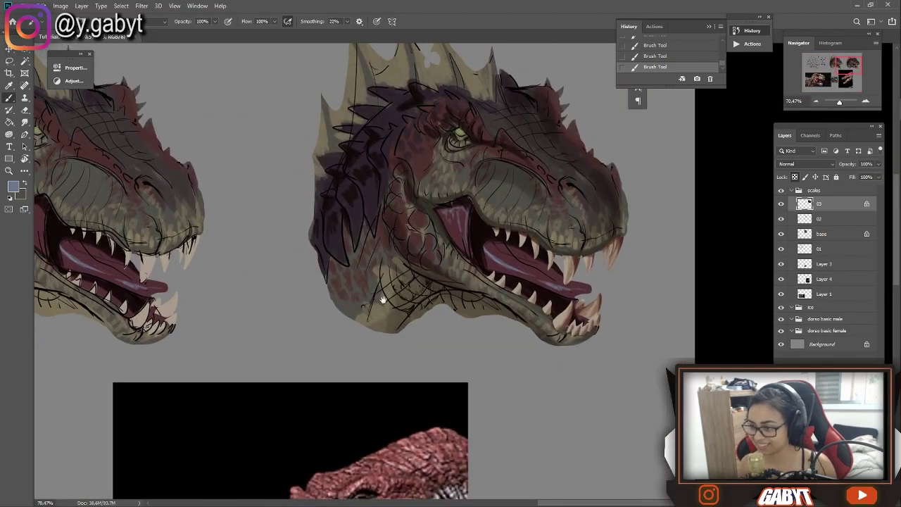
mouse_move(522, 251)
mouse_down()
mouse_move(491, 239)
mouse_move(559, 263)
mouse_move(535, 451)
mouse_move(451, 268)
mouse_up()
- Sample pink from the T-rex photo's mouth and paint lighter pink over the tongue of the shaded head
alt+click(495, 253)
alt+click(237, 190)
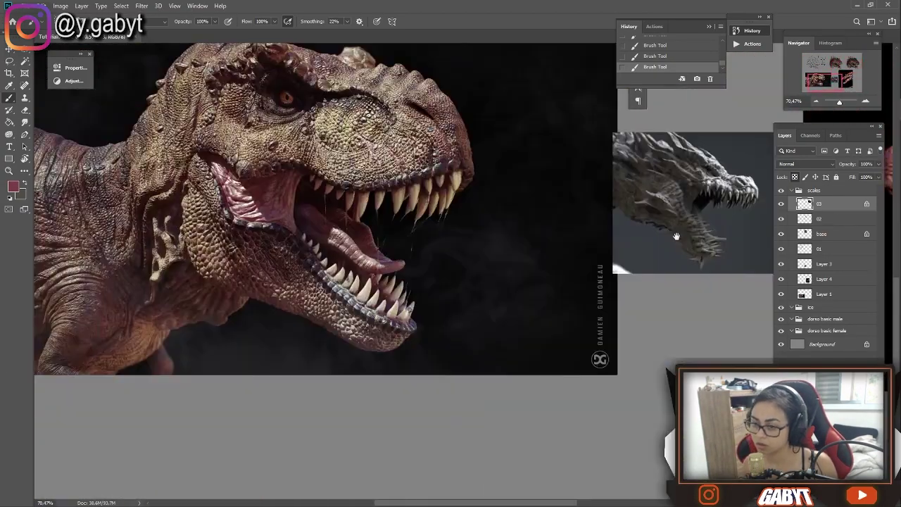
mouse_move(237, 191)
mouse_down()
mouse_move(252, 129)
mouse_move(492, 111)
mouse_move(508, 230)
mouse_up()
scroll(509, 230, down, 5)
scroll(508, 230, up, 7)
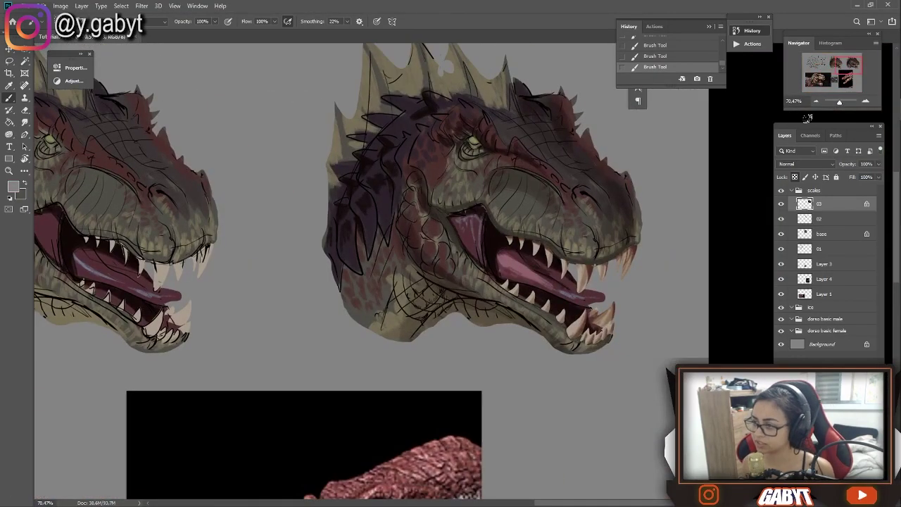
- Paint soft dark shading over the neck beneath the jaw of the shaded head and undo the last stroke
click(137, 21)
click(131, 107)
drag(347, 368, 302, 382)
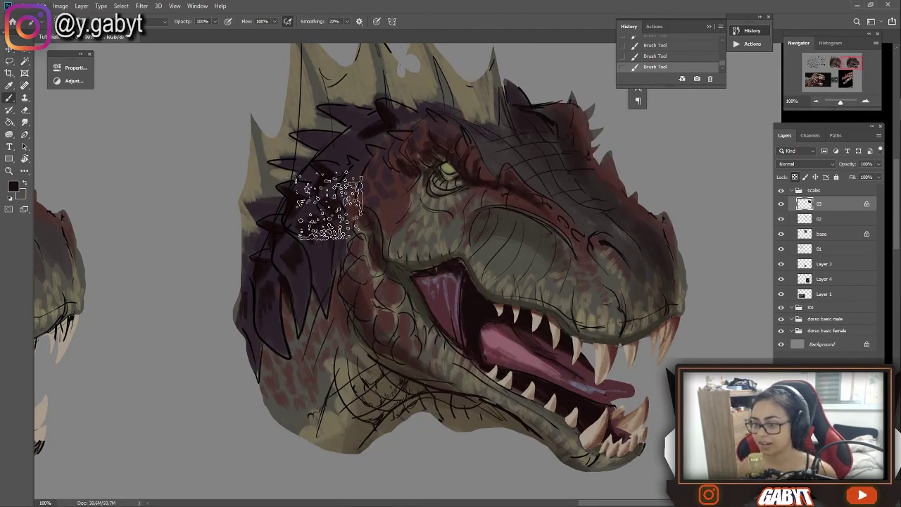
drag(451, 183, 475, 233)
key(ctrl+z)
mouse_move(359, 140)
mouse_down()
mouse_move(528, 91)
mouse_move(512, 312)
mouse_move(423, 296)
mouse_up()
drag(422, 296, 433, 285)
scroll(394, 211, up, 3)
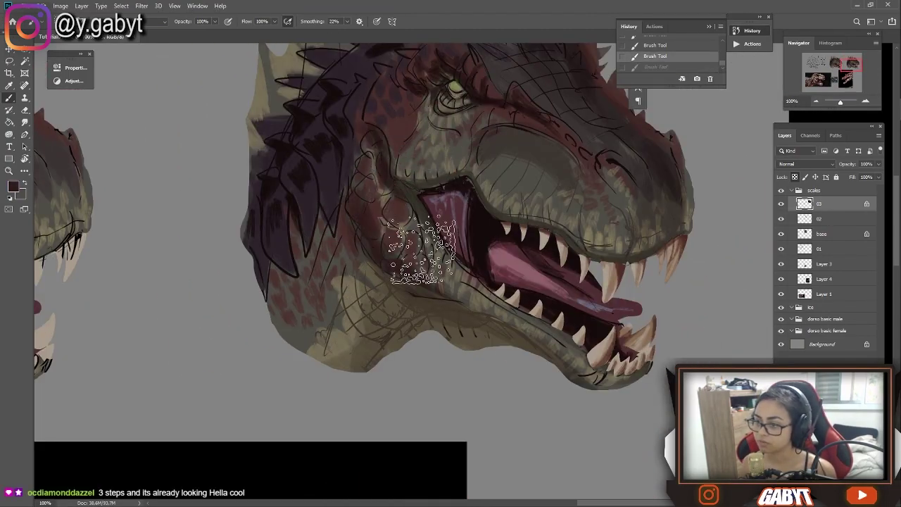
- Lasso the cheek scales and lower jaw along their lower edge, and darken that edge with the brush at 4% opacity
scroll(399, 226, up, 5)
drag(840, 102, 839, 101)
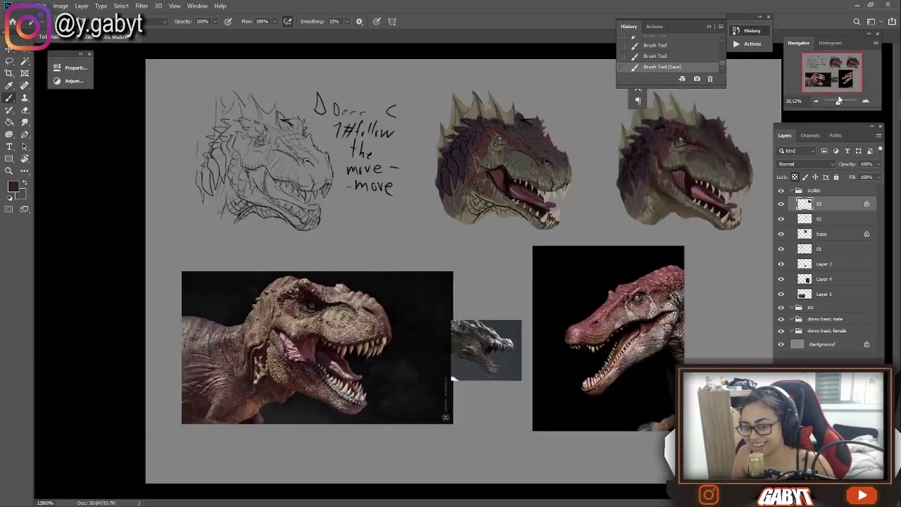
scroll(486, 151, up, 5)
key(l)
mouse_move(371, 237)
mouse_down()
mouse_move(368, 307)
mouse_move(402, 359)
mouse_up()
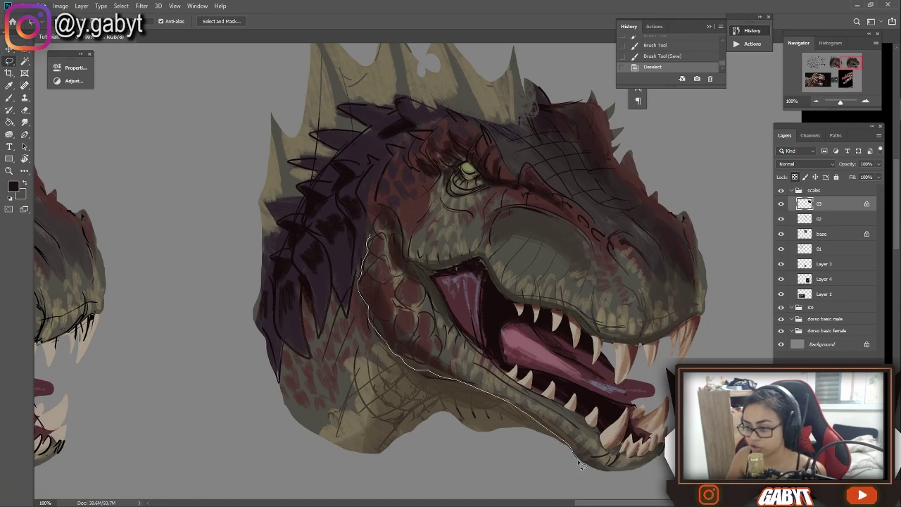
drag(576, 459, 665, 454)
key(b)
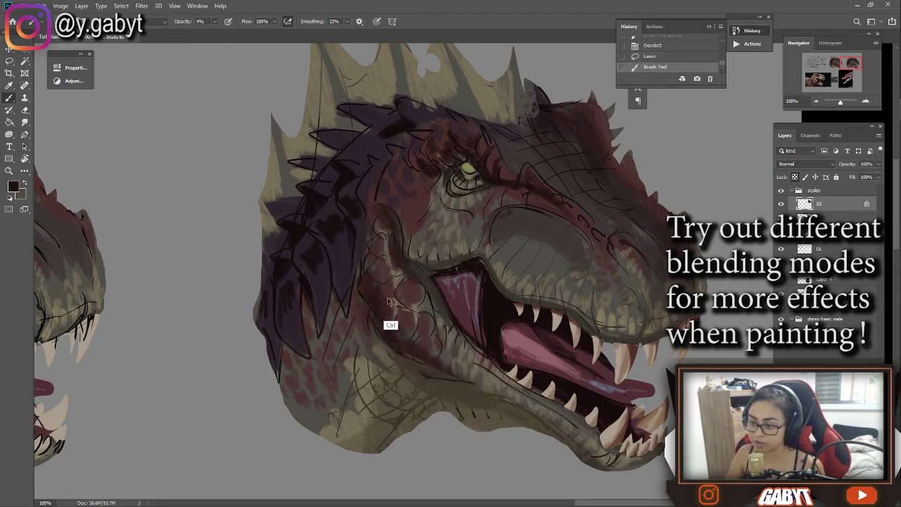
mouse_move(363, 289)
mouse_down()
mouse_move(352, 257)
mouse_move(366, 317)
mouse_up()
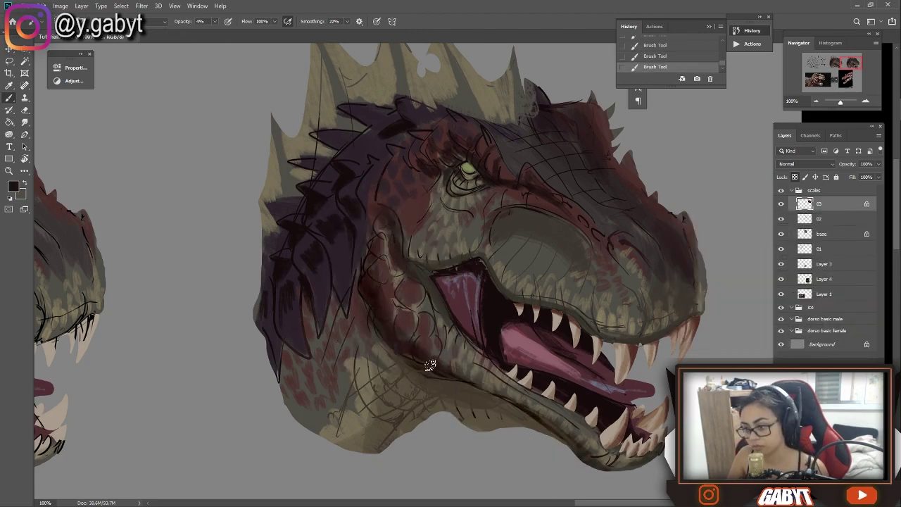
- Undo the last stroke, set the brush opacity to 100%, and paint dark red shadows around the large round cheek scales
key(ctrl+z)
key(0)
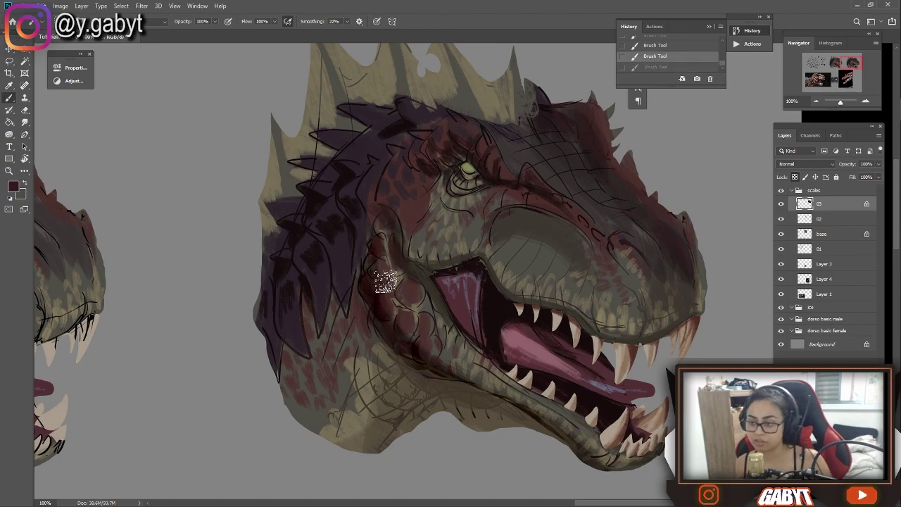
mouse_move(381, 321)
mouse_down()
mouse_move(359, 290)
mouse_move(379, 254)
mouse_move(376, 300)
mouse_move(401, 298)
mouse_move(398, 264)
mouse_up()
drag(409, 317, 419, 341)
scroll(426, 331, down, 2)
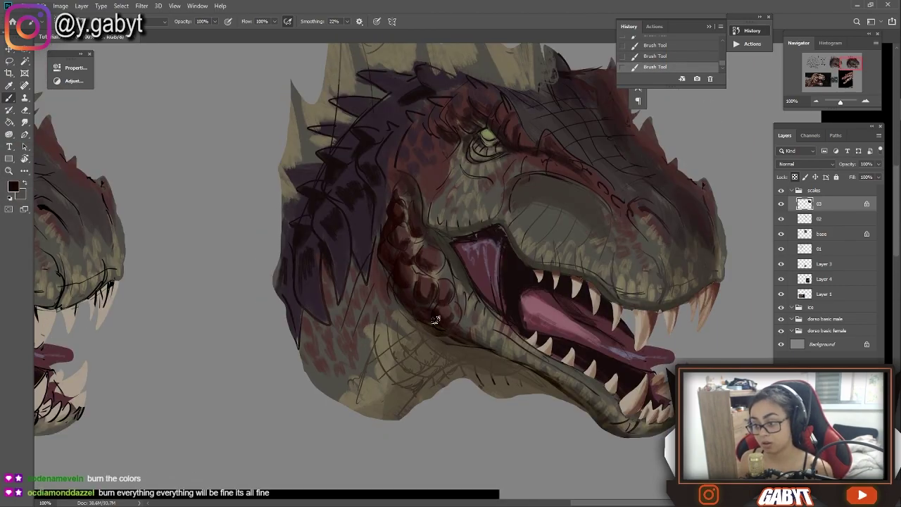
scroll(395, 282, down, 4)
- Add dark shadows to the small jaw scales behind the mouth and paint lighter pink over the inner cheek membrane
scroll(455, 346, up, 6)
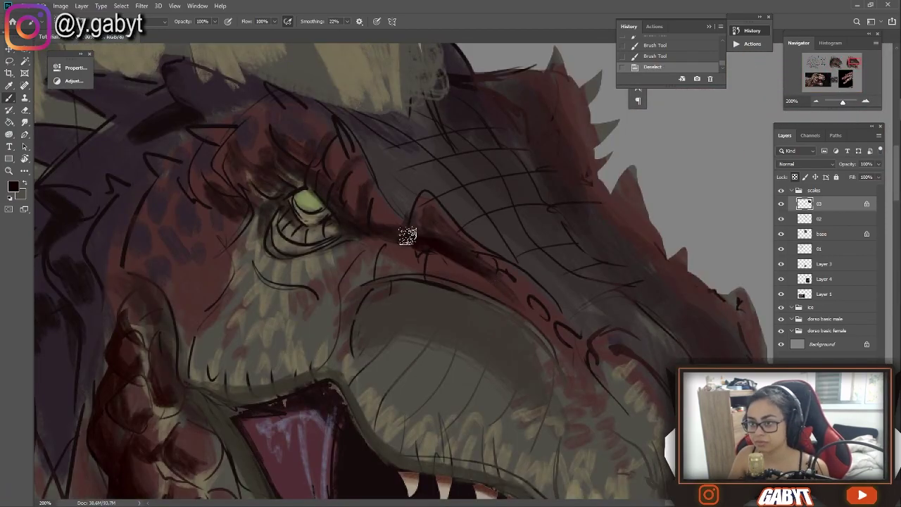
scroll(336, 207, down, 2)
scroll(327, 252, left, 3)
scroll(327, 253, down, 2)
scroll(368, 117, left, 3)
mouse_move(368, 117)
mouse_down()
mouse_move(584, 165)
mouse_move(394, 305)
mouse_move(357, 308)
mouse_move(360, 276)
mouse_up()
click(416, 230)
scroll(340, 216, down, 4)
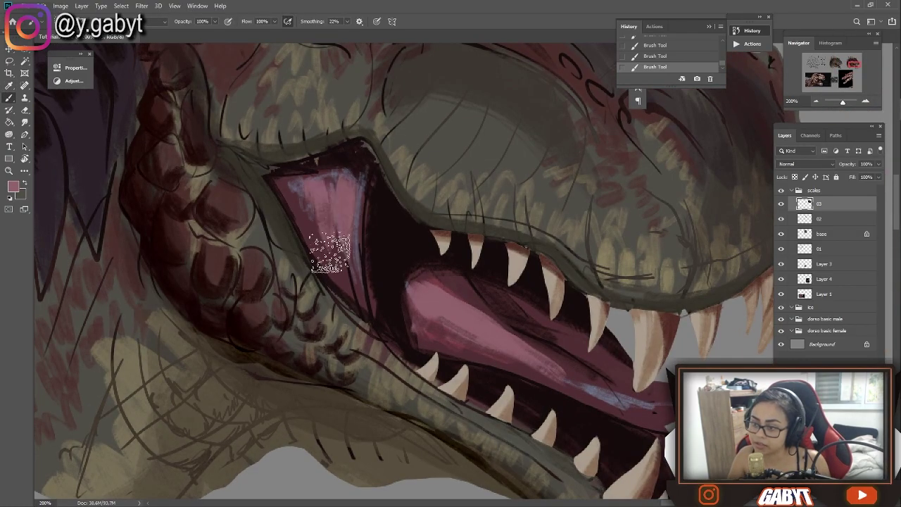
- Darken the brow and the area around the eye, and paint cast shadows below the spikes along the snout ridge
scroll(493, 212, up, 3)
drag(685, 162, 594, 211)
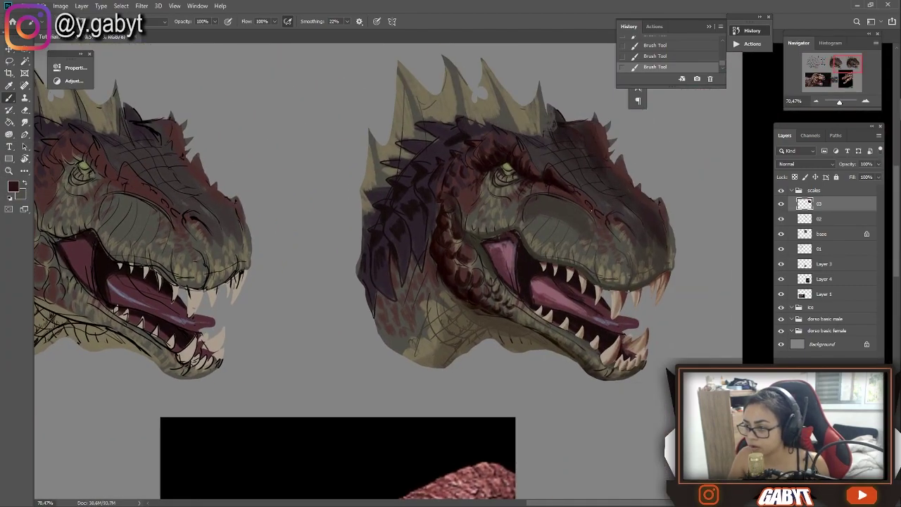
click(865, 102)
click(865, 102)
drag(633, 84, 405, 177)
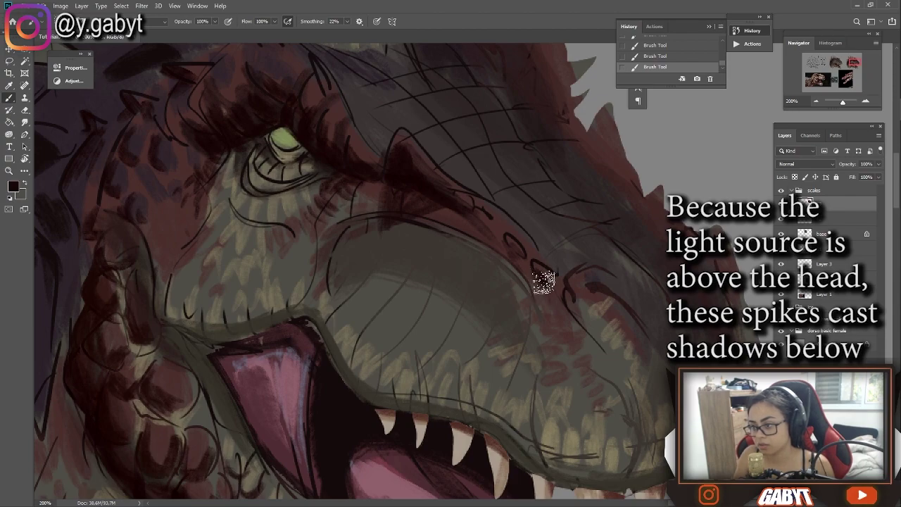
drag(506, 246, 444, 244)
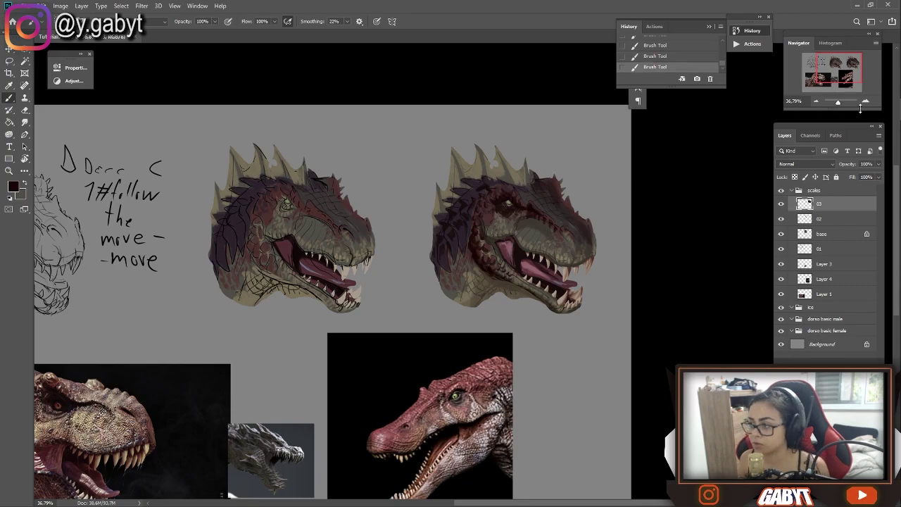
- Lock the transparent pixels of layer 03 and paint dark brown strokes along the sail's spines
scroll(445, 244, up, 5)
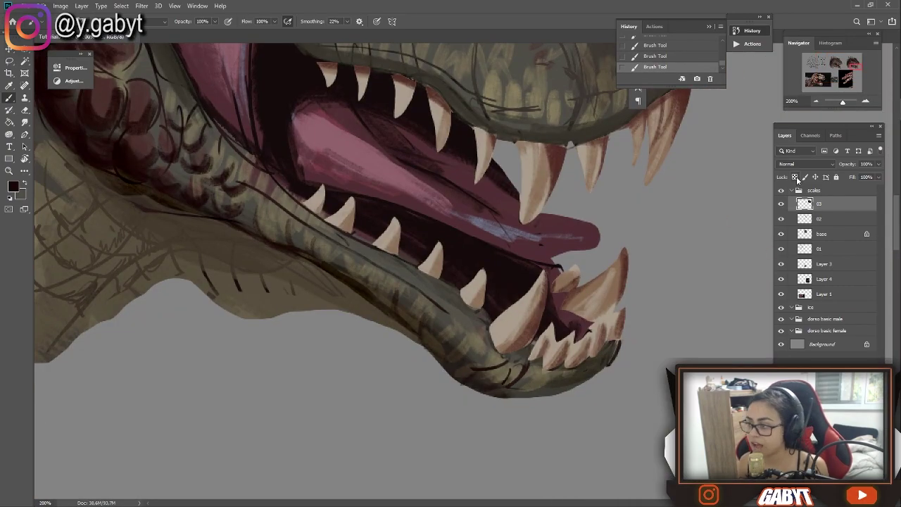
scroll(562, 383, down, 5)
scroll(477, 240, up, 2)
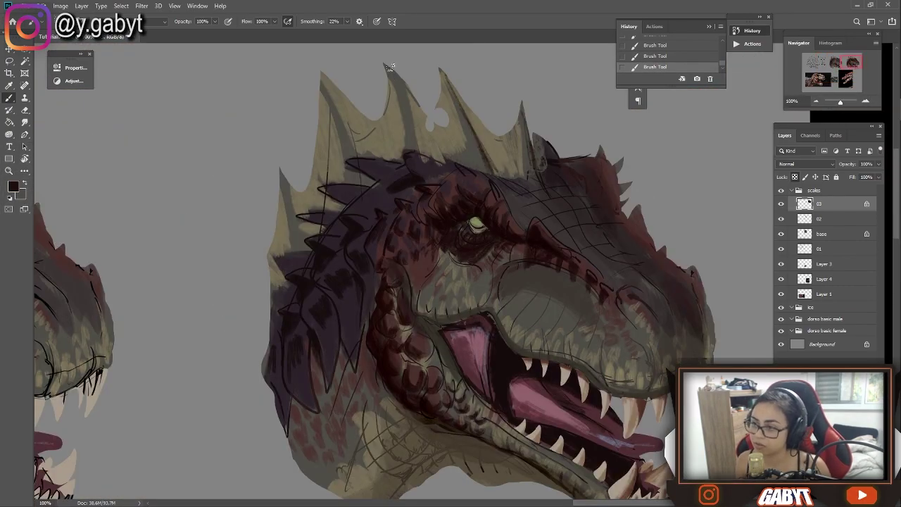
scroll(303, 235, down, 2)
- Paint dark shadows along the gridded scales on top of the head and around the red ridge bumps
scroll(418, 241, up, 4)
mouse_move(395, 225)
mouse_down()
mouse_move(332, 149)
mouse_move(376, 147)
mouse_move(447, 223)
mouse_move(473, 310)
mouse_move(416, 335)
mouse_move(626, 343)
mouse_move(492, 205)
mouse_move(366, 264)
mouse_move(268, 248)
mouse_move(179, 114)
mouse_move(346, 162)
mouse_move(544, 125)
mouse_move(584, 244)
mouse_move(559, 255)
mouse_move(457, 121)
mouse_up()
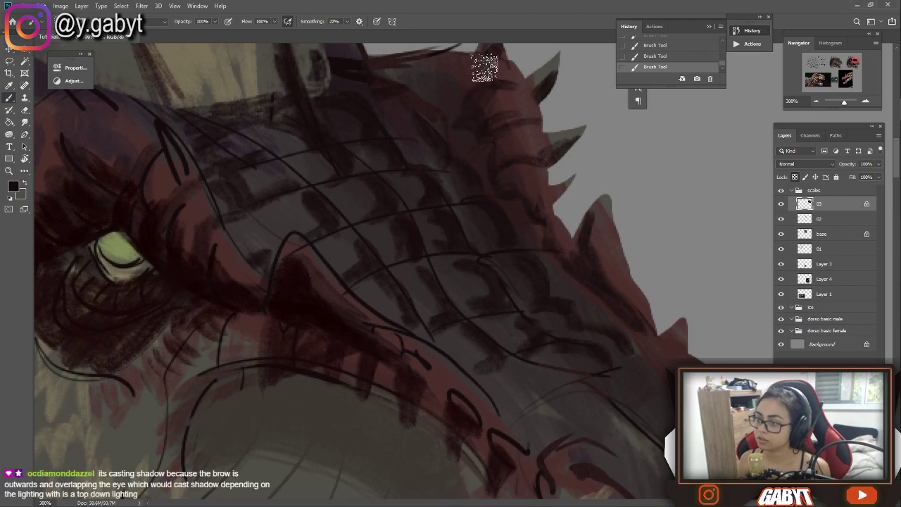
scroll(515, 249, down, 2)
- Shade the scales around the nostril, snout tip and upper lip, and add small dark marks in the snout hollow
click(838, 102)
drag(838, 102, 840, 102)
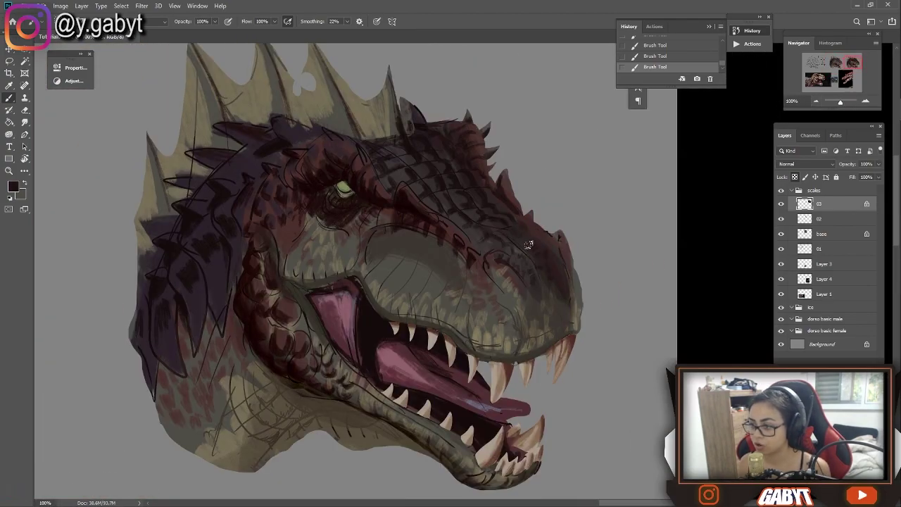
scroll(532, 329, down, 3)
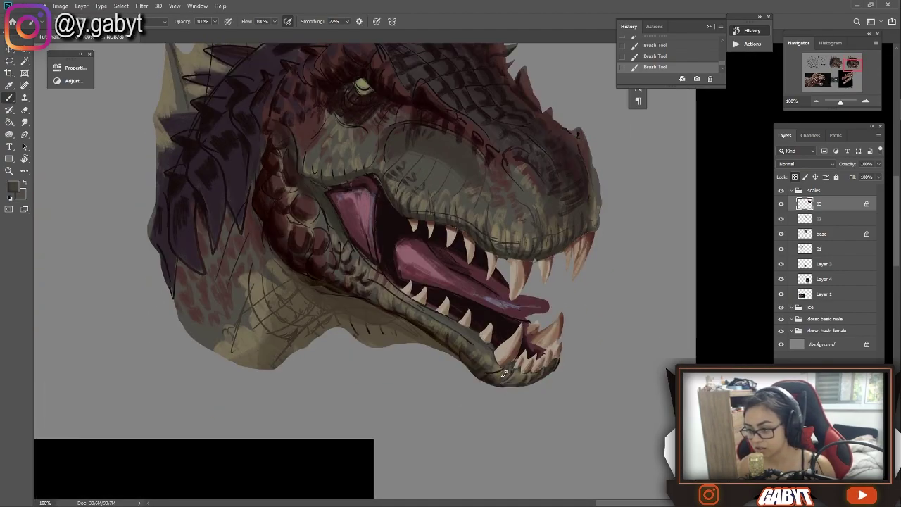
scroll(529, 306, up, 3)
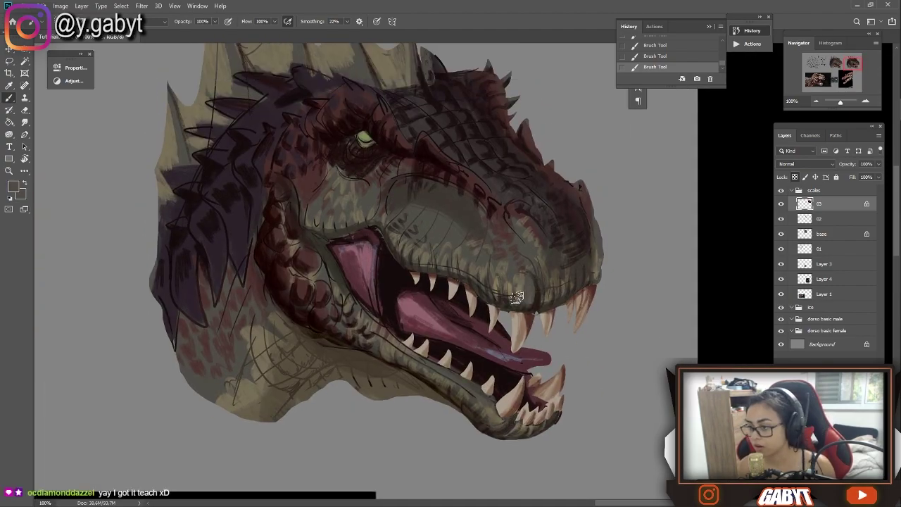
- Paint light edges and deeper shadows on the purple spikes at the back of the head
drag(693, 164, 407, 211)
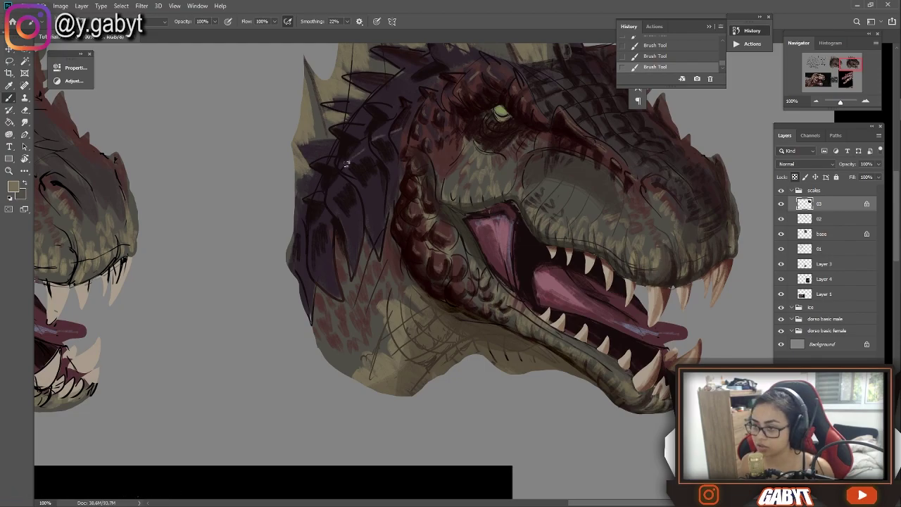
scroll(354, 125, down, 2)
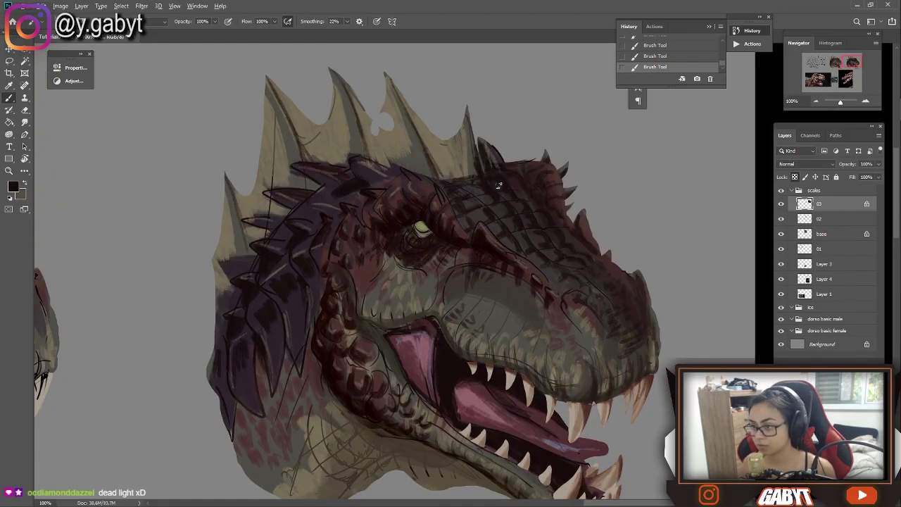
drag(345, 157, 310, 248)
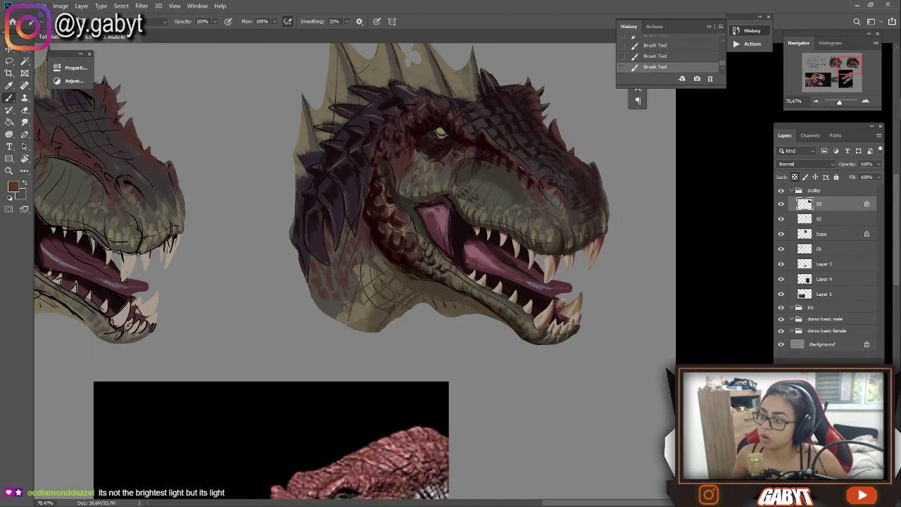
- Paint dark curved scale shadows across the neck and the skin under the lower jaw
scroll(465, 310, down, 5)
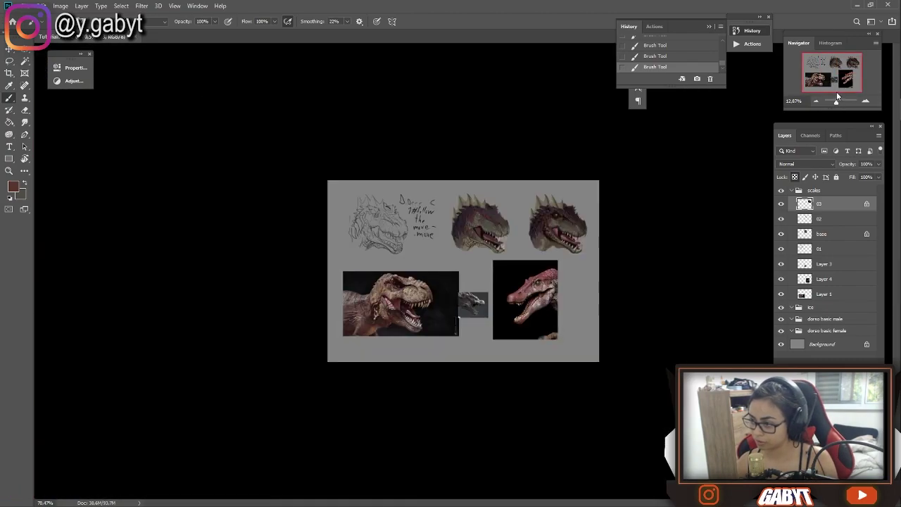
scroll(465, 310, up, 10)
mouse_move(250, 241)
mouse_down()
mouse_move(279, 314)
mouse_move(264, 365)
mouse_move(328, 342)
mouse_move(382, 252)
mouse_move(451, 254)
mouse_up()
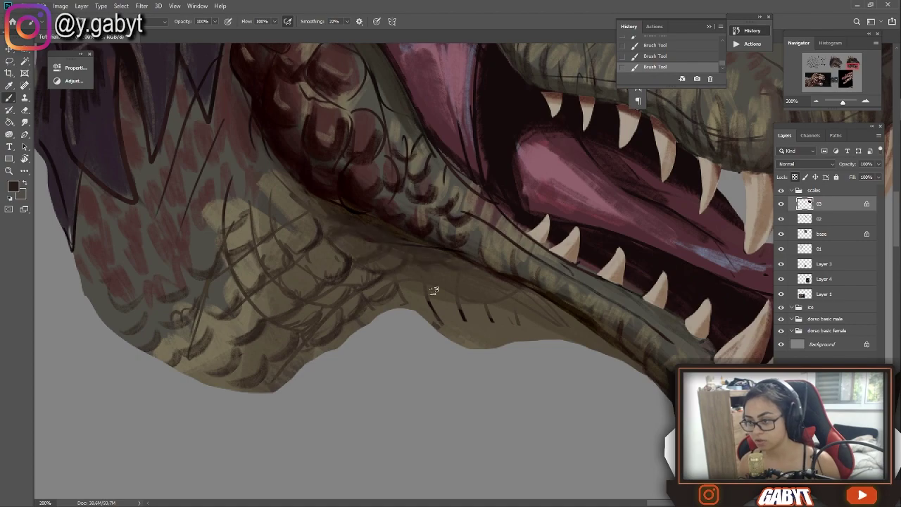
mouse_move(462, 308)
mouse_down()
mouse_move(521, 335)
mouse_move(571, 331)
mouse_up()
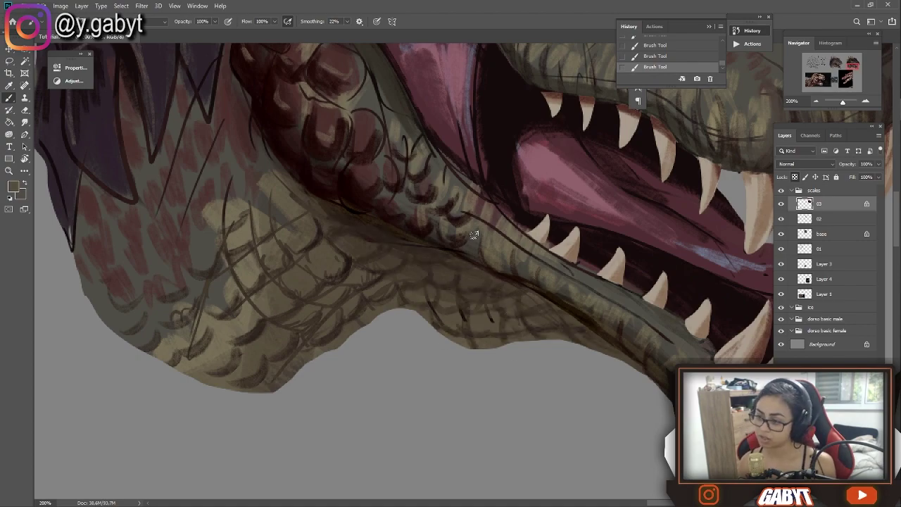
- Dab pale beige highlights on the neck scales, the lower jaw, the mouth corner and the upper lip scales
scroll(533, 271, left, 3)
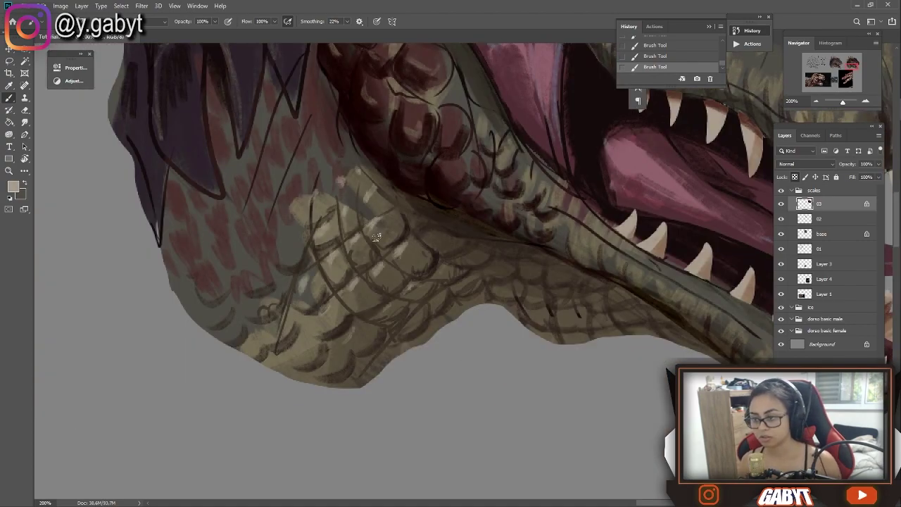
scroll(369, 226, right, 4)
scroll(370, 227, up, 2)
scroll(524, 206, up, 2)
scroll(525, 206, right, 2)
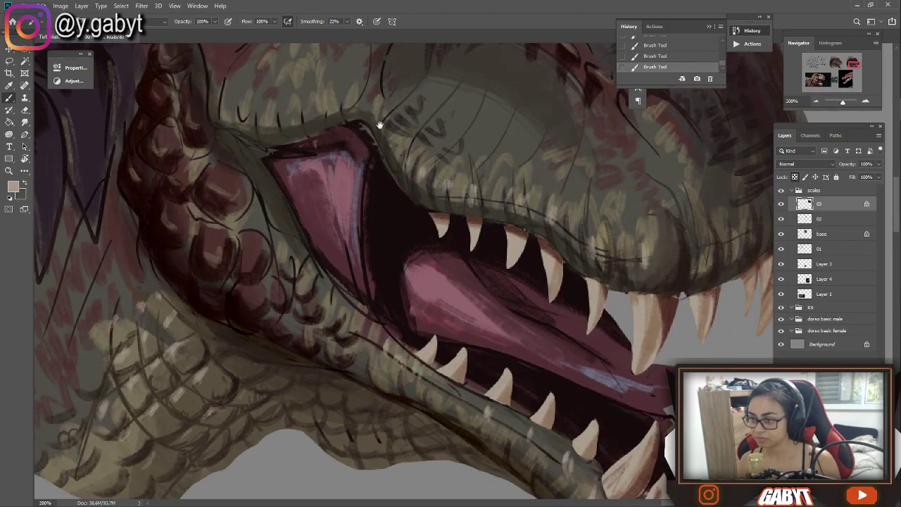
scroll(405, 128, up, 3)
scroll(405, 128, left, 2)
scroll(236, 178, down, 3)
scroll(236, 178, right, 2)
scroll(230, 208, down, 4)
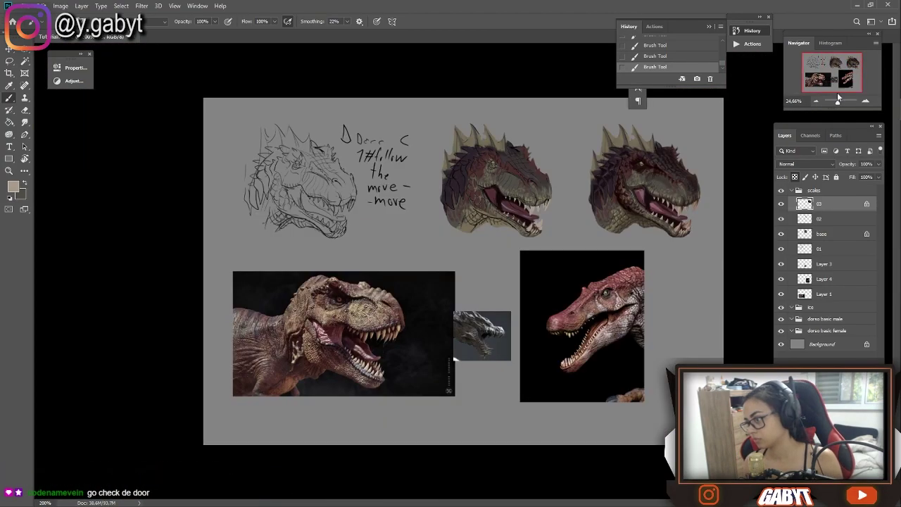
- Add pale highlights to the brow spikes, the gridded scales on top of the head, and the nostril area
scroll(230, 209, up, 3)
scroll(402, 237, up, 4)
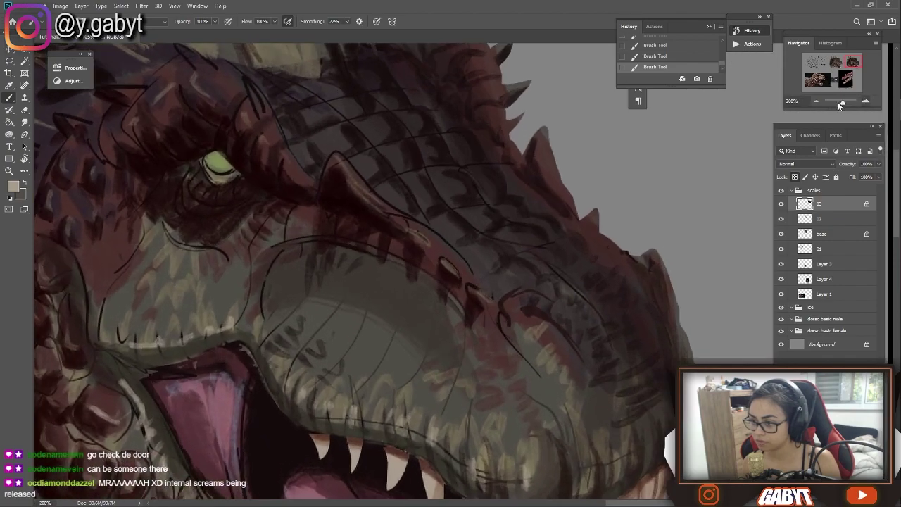
scroll(318, 151, up, 1)
scroll(317, 151, left, 1)
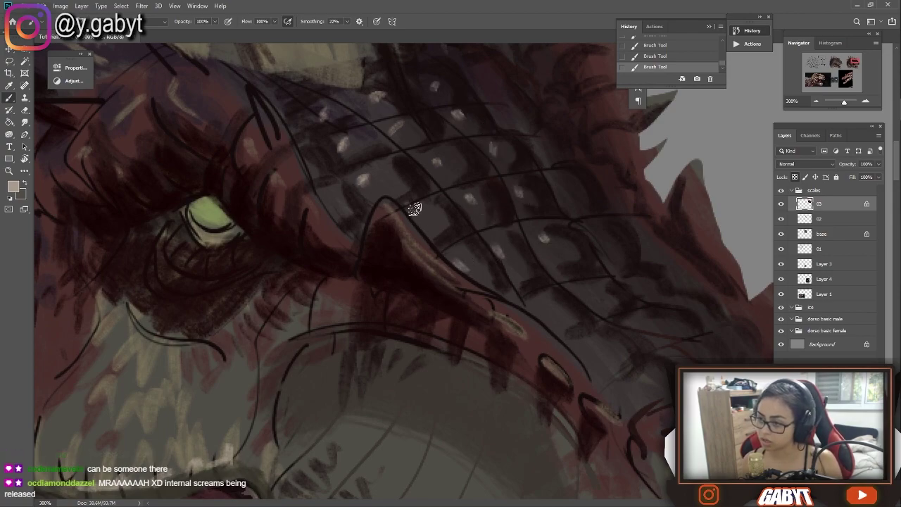
scroll(415, 209, down, 2)
scroll(415, 209, right, 2)
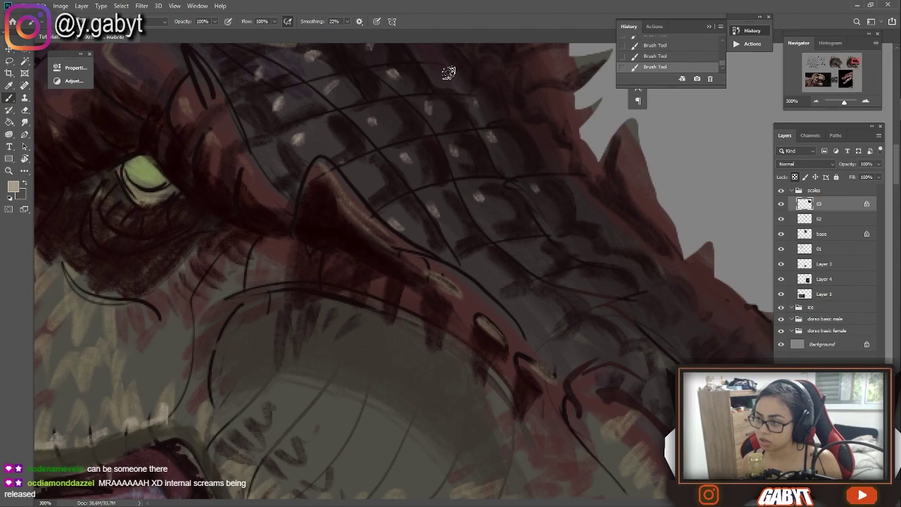
scroll(525, 310, down, 3)
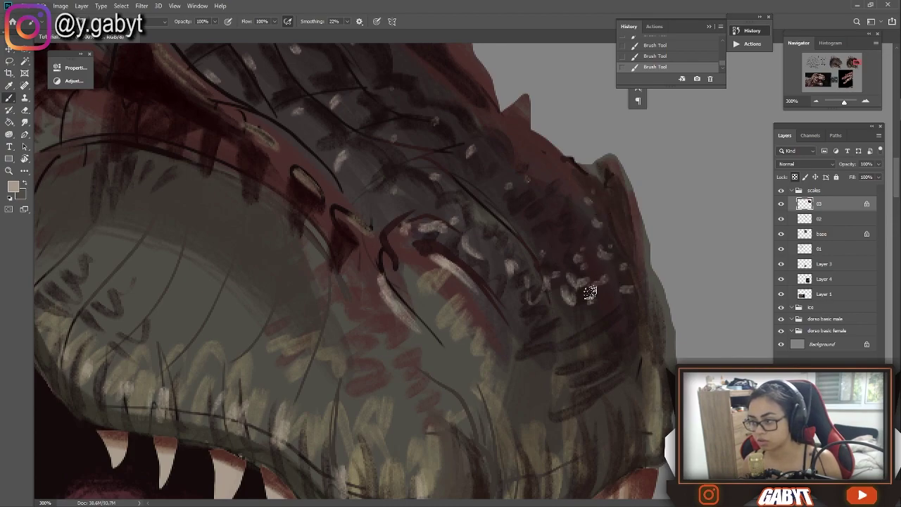
- Dab pale highlights on the bumps around the nostril, the cheek below and behind the eye, and the neck skin
drag(744, 94, 368, 268)
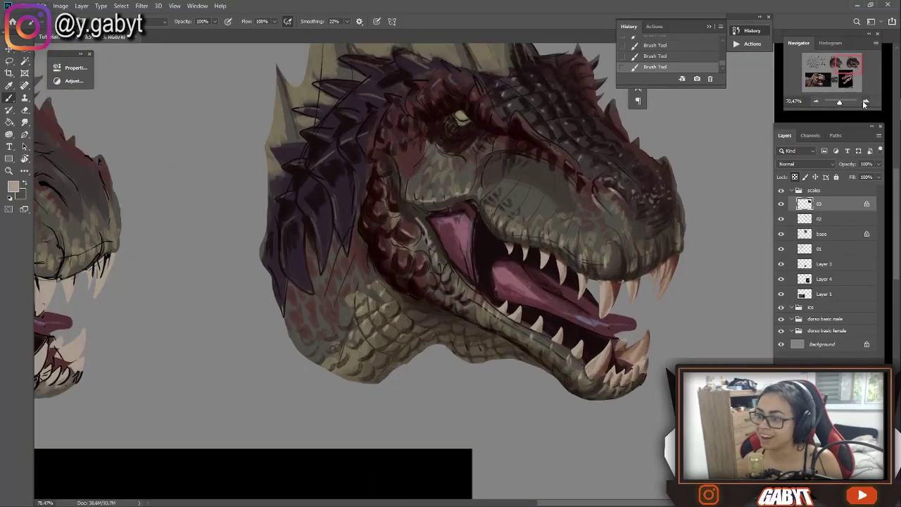
drag(347, 318, 493, 176)
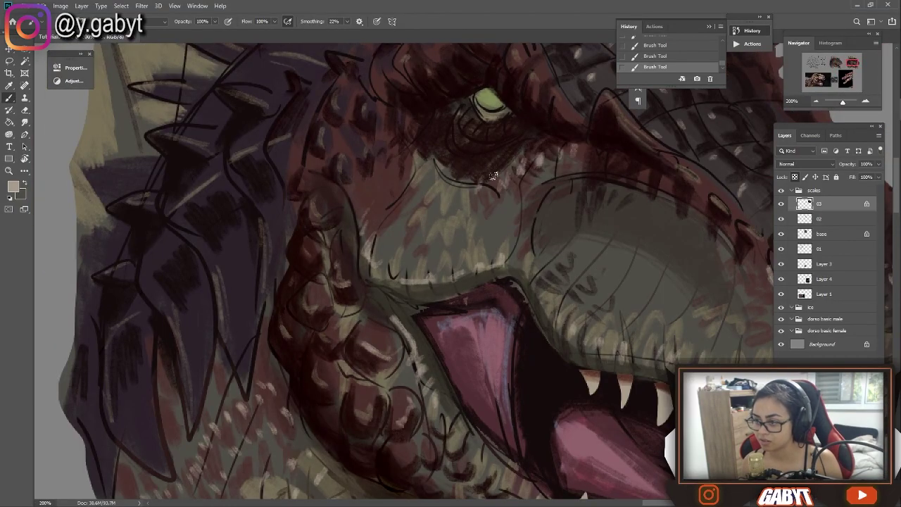
drag(363, 159, 225, 237)
key(d)
drag(274, 141, 299, 262)
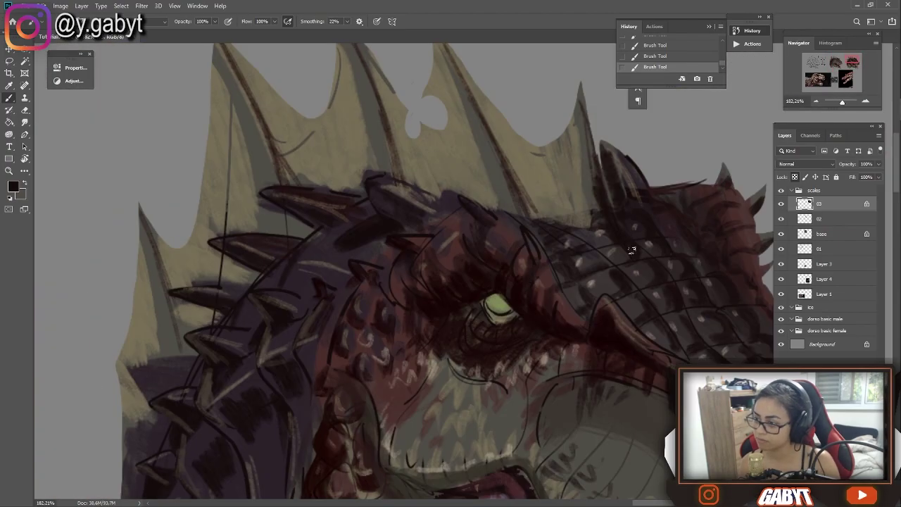
- Paint small dark scale marks and shadows along the lower jaw and the throat scales
drag(366, 232, 608, 363)
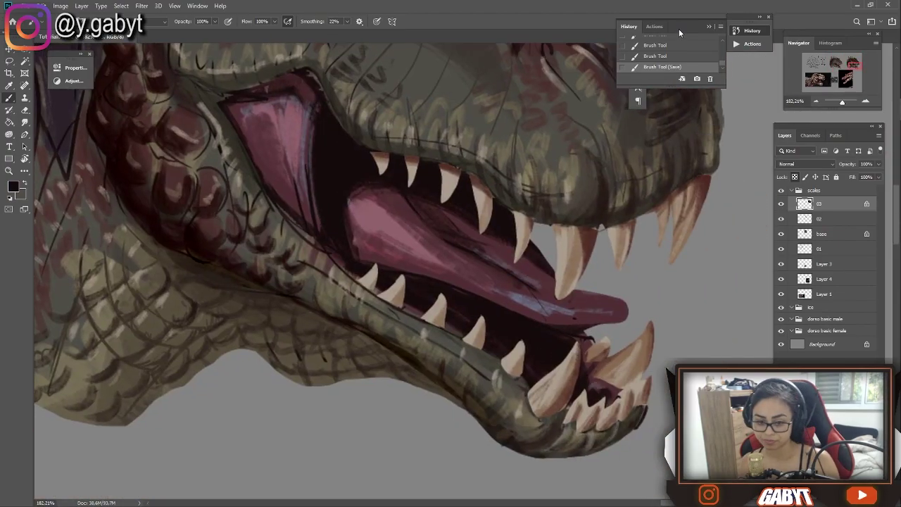
drag(843, 101, 844, 101)
mouse_move(493, 253)
mouse_down()
mouse_move(451, 275)
mouse_move(458, 271)
mouse_up()
mouse_move(374, 175)
mouse_down()
mouse_move(463, 201)
mouse_move(511, 228)
mouse_move(535, 211)
mouse_up()
drag(845, 102, 841, 101)
alt+click(425, 181)
alt+click(560, 244)
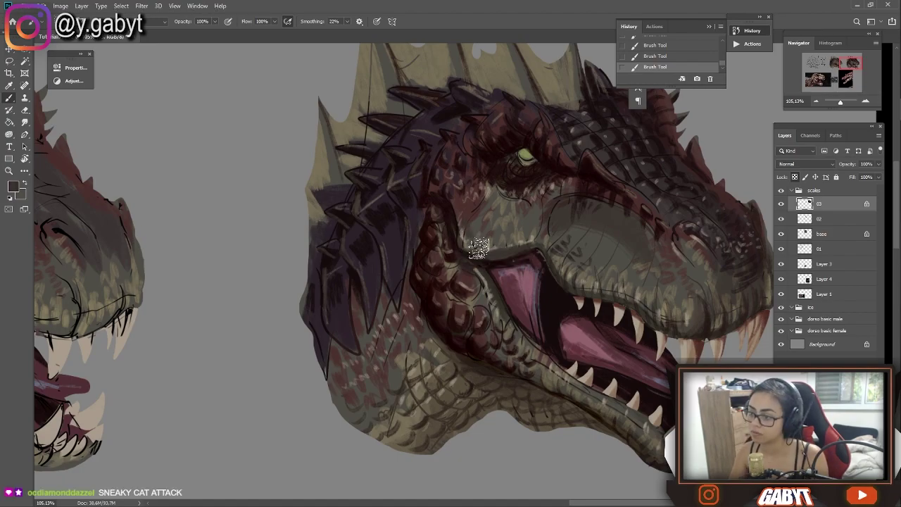
- Lock the transparent pixels of layer 03 and paint broad dark shadows over the back of the neck and the throat
drag(561, 244, 511, 261)
drag(840, 101, 839, 102)
alt+click(330, 281)
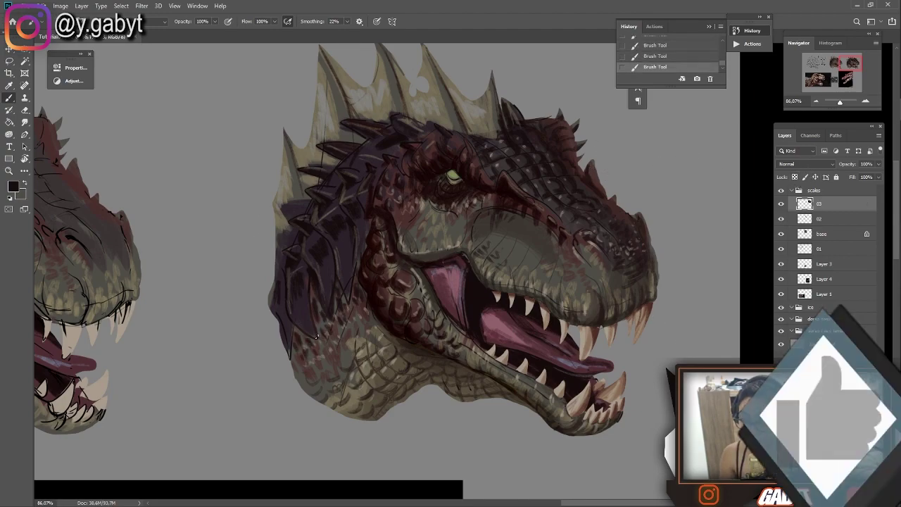
key(slash)
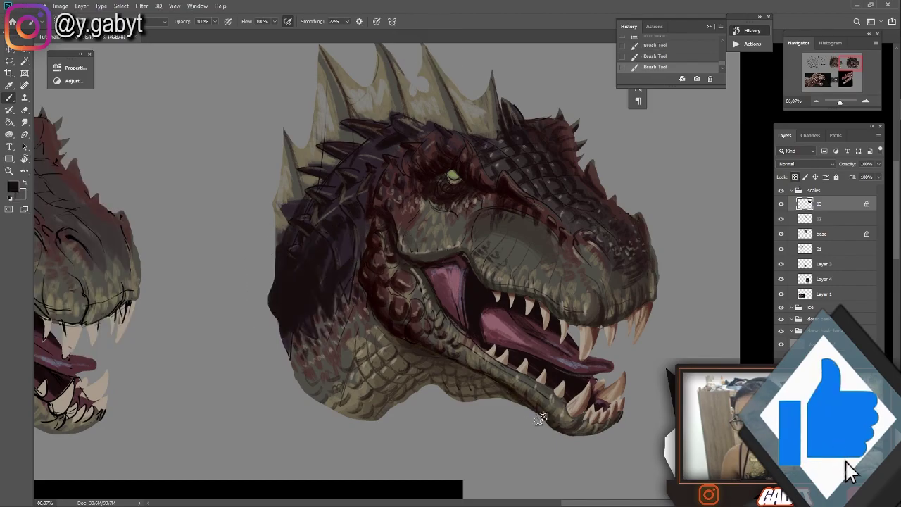
drag(371, 314, 352, 401)
mouse_move(356, 299)
mouse_down()
mouse_move(345, 419)
mouse_move(486, 380)
mouse_up()
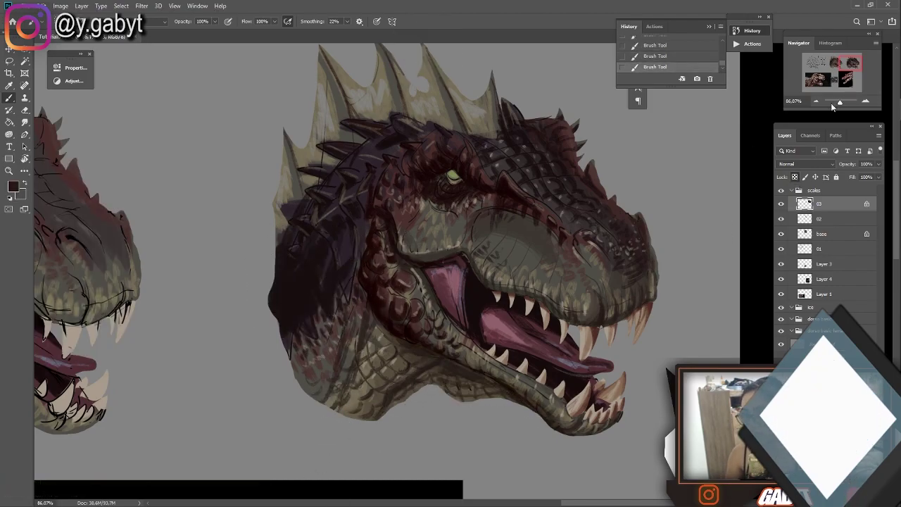
- Darken the purple spikes behind the head and the skin at the base of the fin
scroll(690, 197, up, 3)
drag(689, 197, 598, 267)
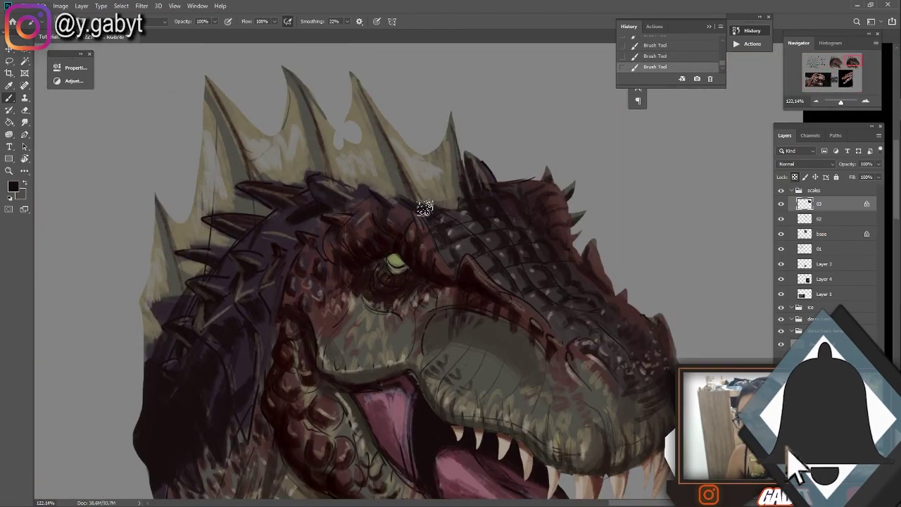
drag(200, 86, 298, 83)
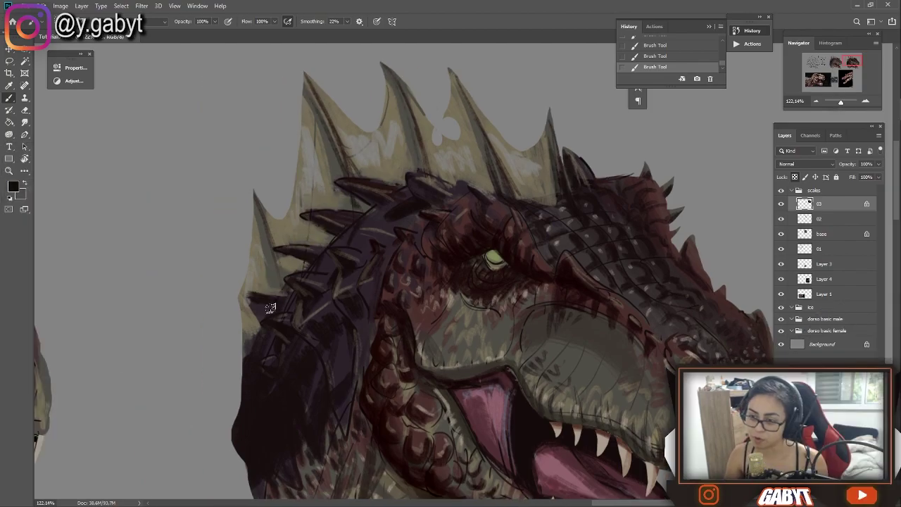
scroll(514, 252, up, 5)
scroll(463, 402, down, 4)
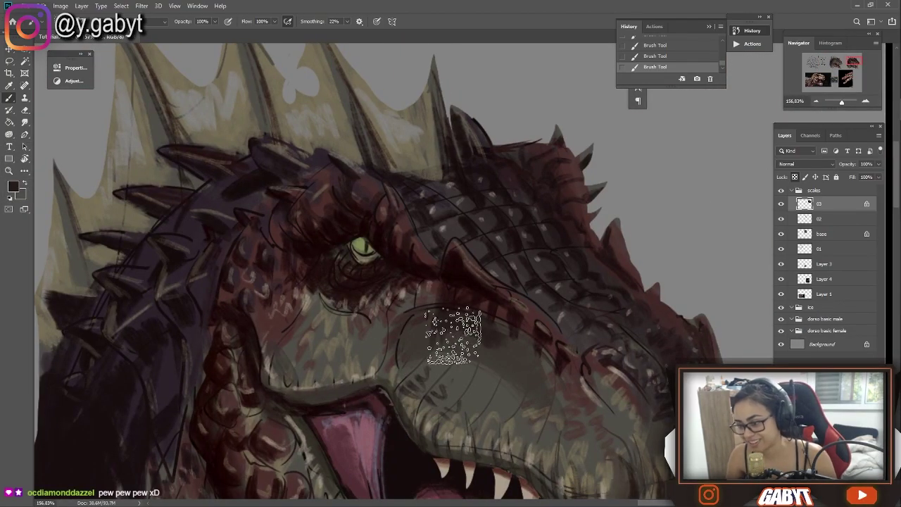
- Paint short dark red scale marks on the cheek below the eye and shade the hollow on the side of the snout
drag(842, 102, 838, 105)
scroll(491, 149, up, 4)
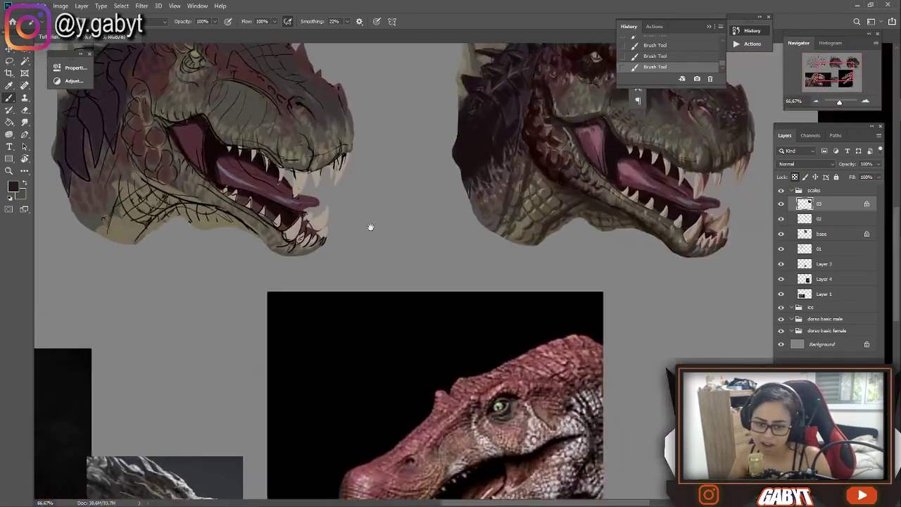
scroll(474, 310, up, 3)
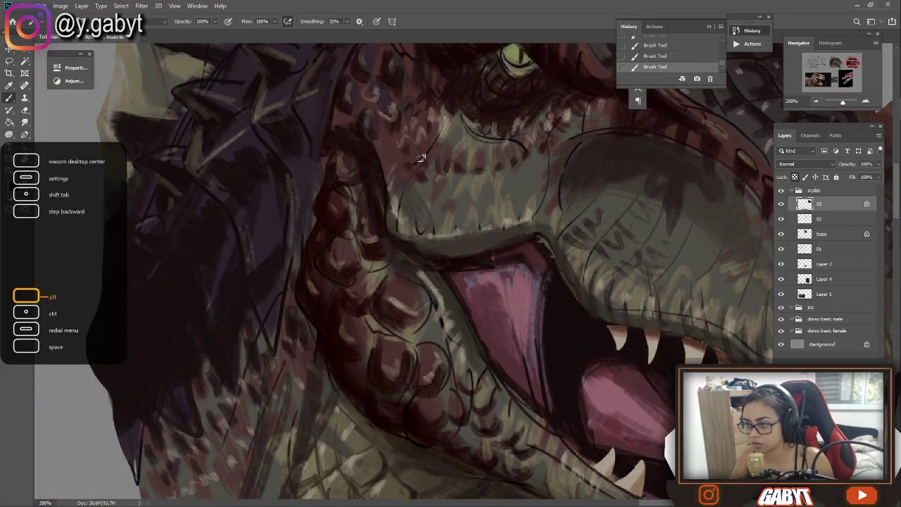
scroll(407, 156, down, 4)
scroll(406, 155, up, 4)
key(ctrl+z)
scroll(618, 291, up, 1)
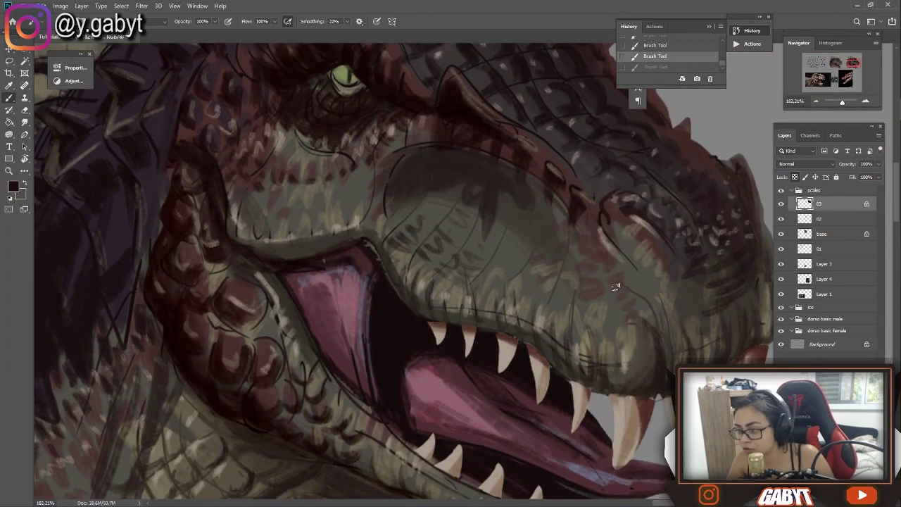
- Add short dark scale marks beside the nostril and refine those on the cheek
drag(618, 291, 627, 308)
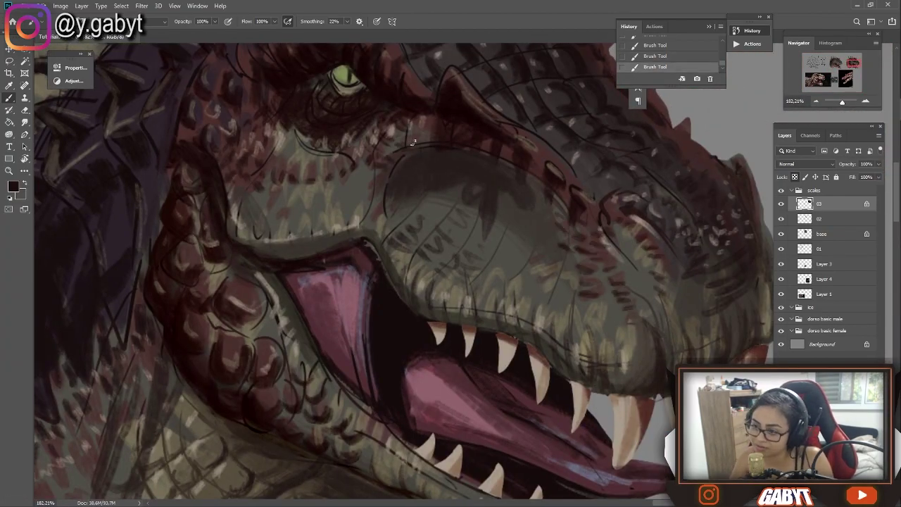
scroll(459, 214, down, 2)
key(ctrl+z)
scroll(350, 184, up, 2)
drag(351, 184, 364, 202)
drag(838, 104, 840, 103)
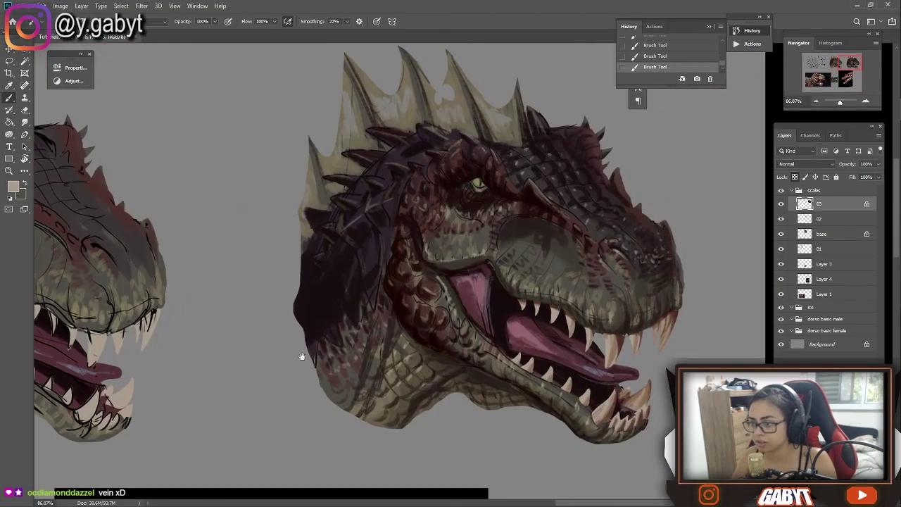
- Paint faint red light over the brow ridge and face of the head copy on layer 04
drag(318, 304, 529, 286)
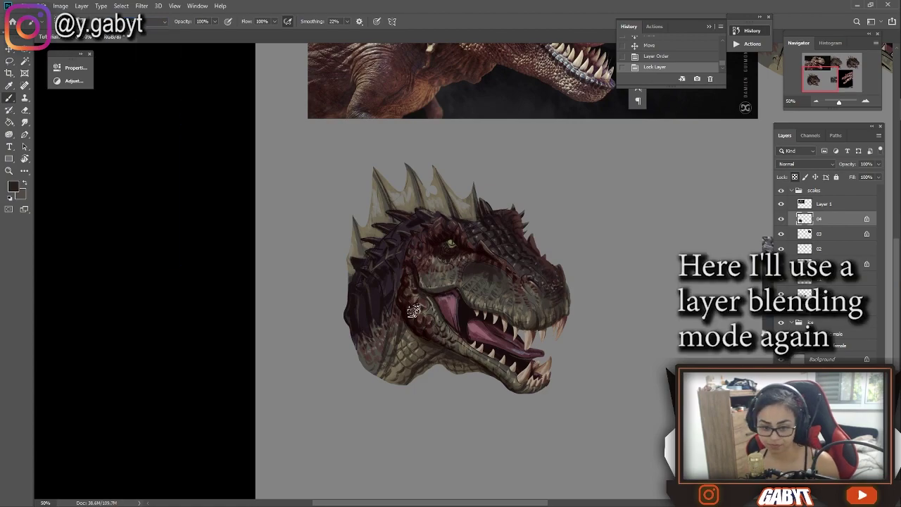
drag(406, 325, 360, 345)
drag(394, 282, 451, 331)
key(ctrl+z)
key(Return)
key(b)
mouse_move(395, 282)
mouse_down()
mouse_move(271, 284)
mouse_move(459, 284)
mouse_up()
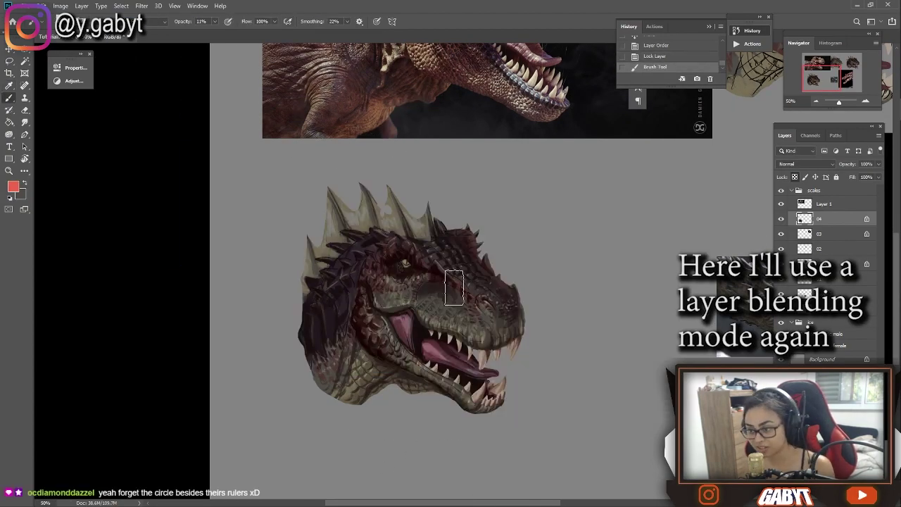
key(ctrl+z)
alt+click(326, 346)
drag(391, 246, 419, 260)
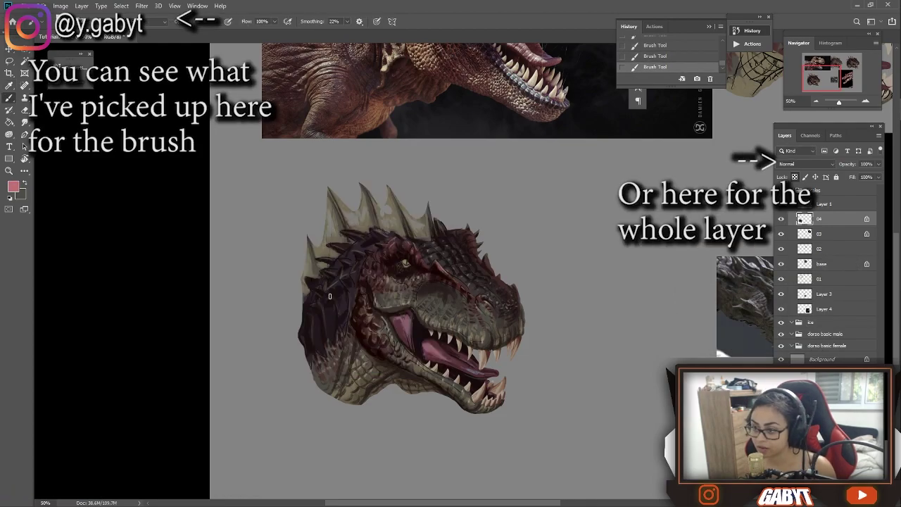
- Paint warm yellow light over the snout and upper lip of the head copy at 60% brush opacity
mouse_move(440, 317)
mouse_down()
mouse_move(440, 458)
mouse_move(440, 303)
mouse_up()
alt+click(422, 300)
drag(838, 102, 839, 102)
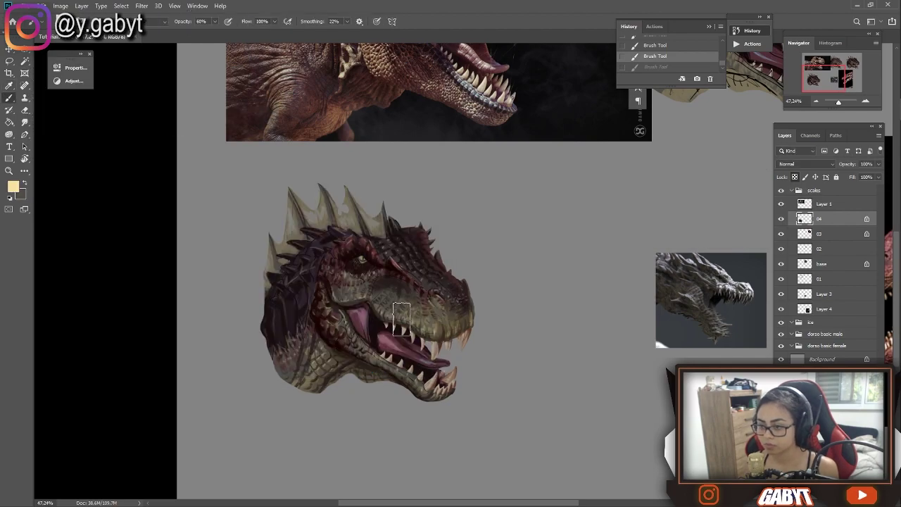
drag(352, 289, 384, 306)
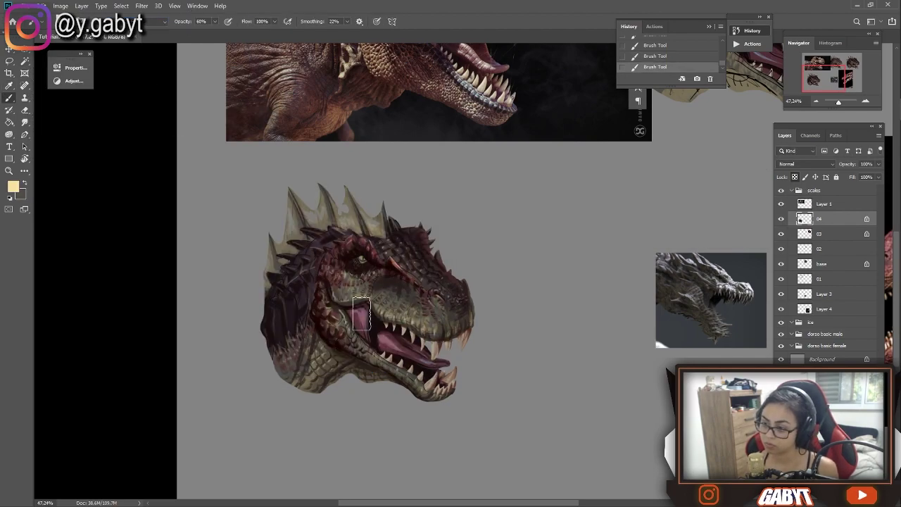
- Paint a bright cream rim light along the snout tip, front teeth, head spikes and fin edges
scroll(312, 367, up, 2)
drag(444, 243, 448, 265)
alt+click(427, 389)
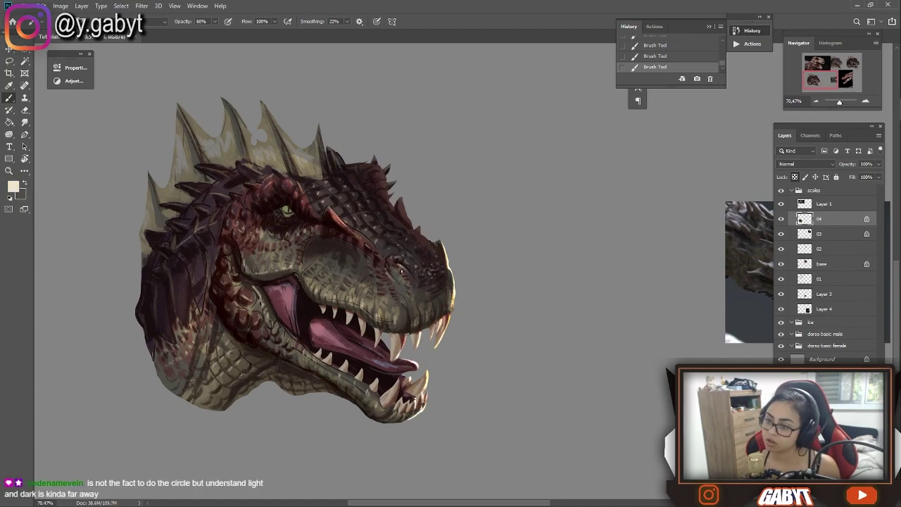
drag(393, 197, 389, 182)
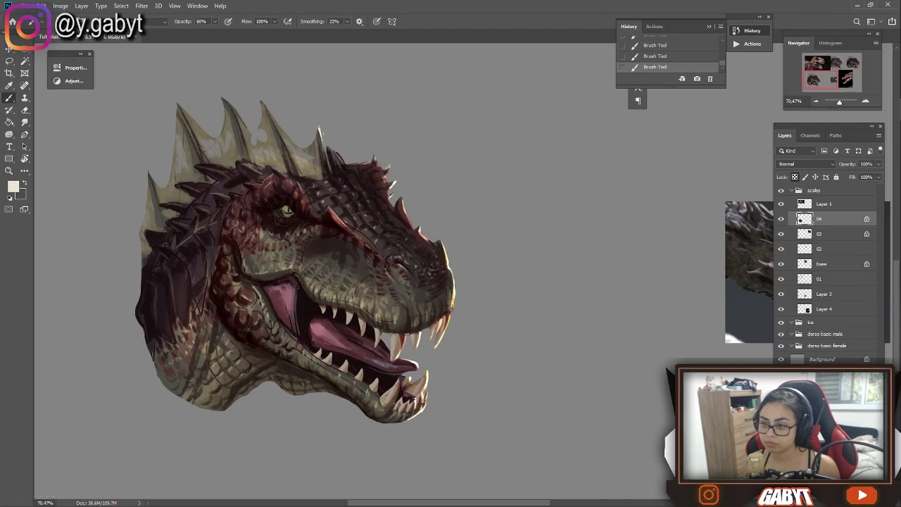
drag(201, 127, 195, 129)
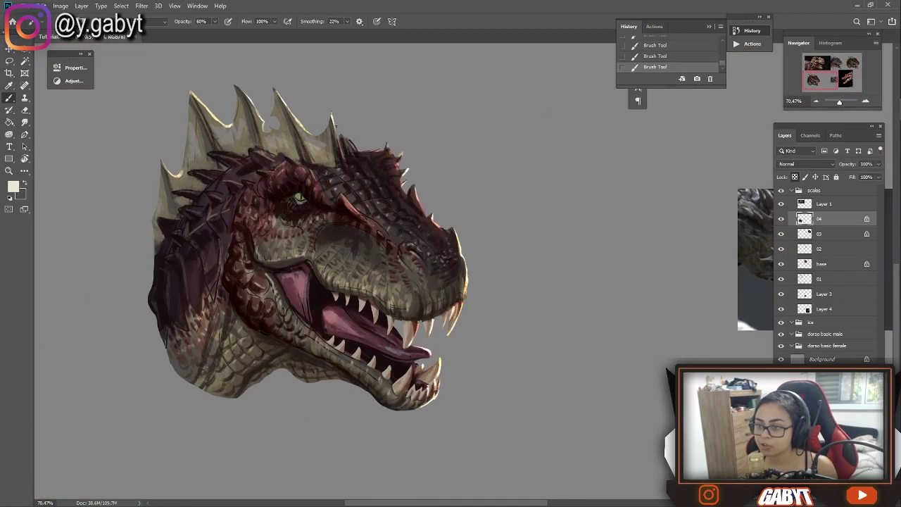
key(ctrl+z)
key(ctrl+z)
key(ctrl+shift+z)
key(ctrl+shift+z)
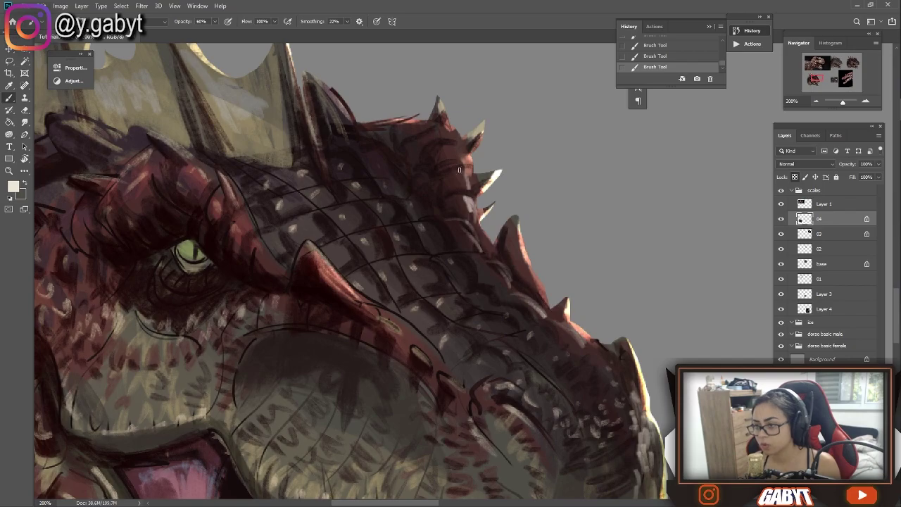
- Add pinkish-red lights to the raised parts of the brow spikes, the brow ridge and the cheek scales
scroll(459, 169, down, 5)
drag(459, 169, 248, 289)
scroll(229, 309, up, 5)
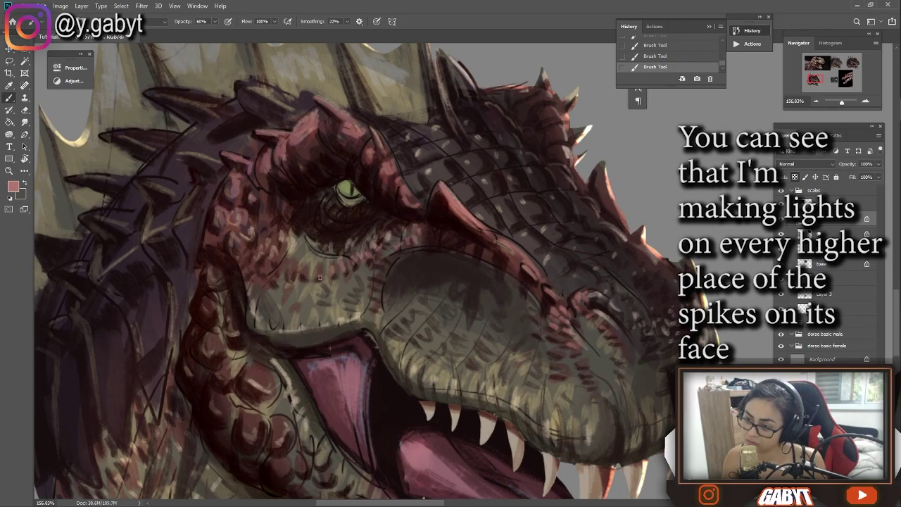
scroll(328, 274, down, 5)
scroll(250, 457, up, 6)
scroll(390, 231, down, 5)
scroll(417, 256, up, 5)
- Add white highlights to the tongue and inner mouth, and mint green highlights to the teeth and lip edges
key(x)
scroll(346, 247, down, 4)
click(13, 186)
click(338, 289)
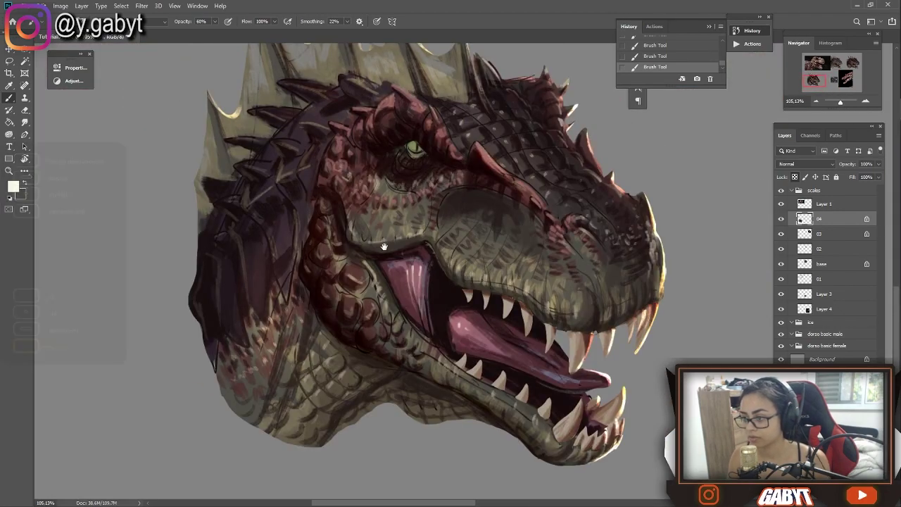
key(Return)
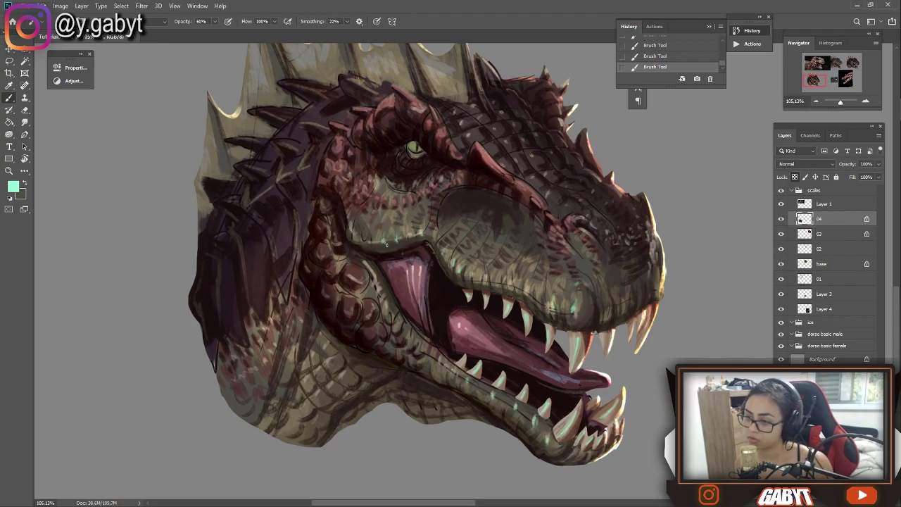
scroll(690, 181, down, 4)
scroll(425, 153, up, 4)
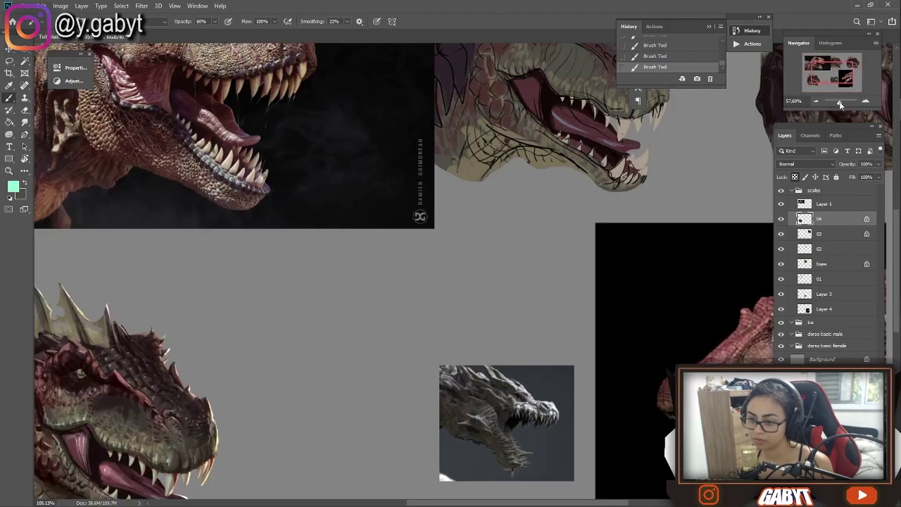
- Brighten the eye with mint green and add more mint dabs along the upper lip
scroll(566, 216, down, 2)
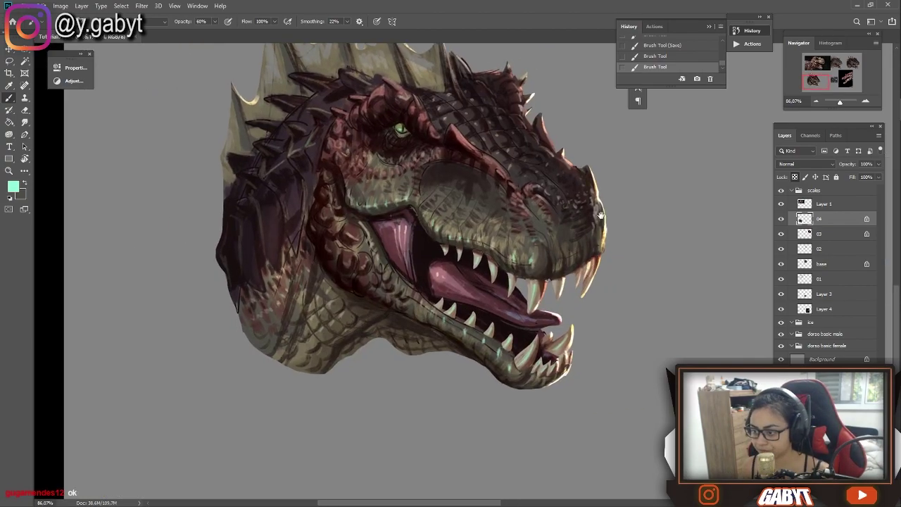
scroll(565, 216, up, 3)
scroll(600, 215, up, 5)
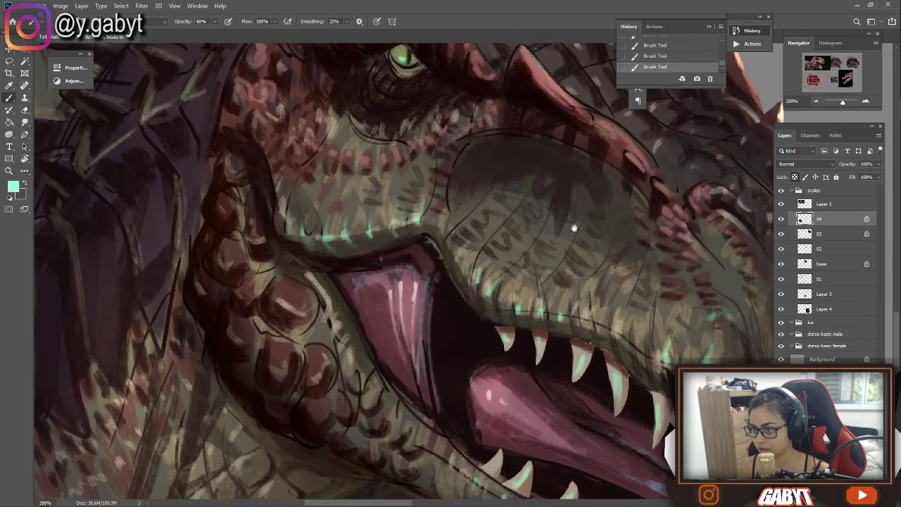
- Paint mint green polygonal scale outlines on the cheek under the eye, the upper lip and the side of the snout
drag(419, 217, 434, 261)
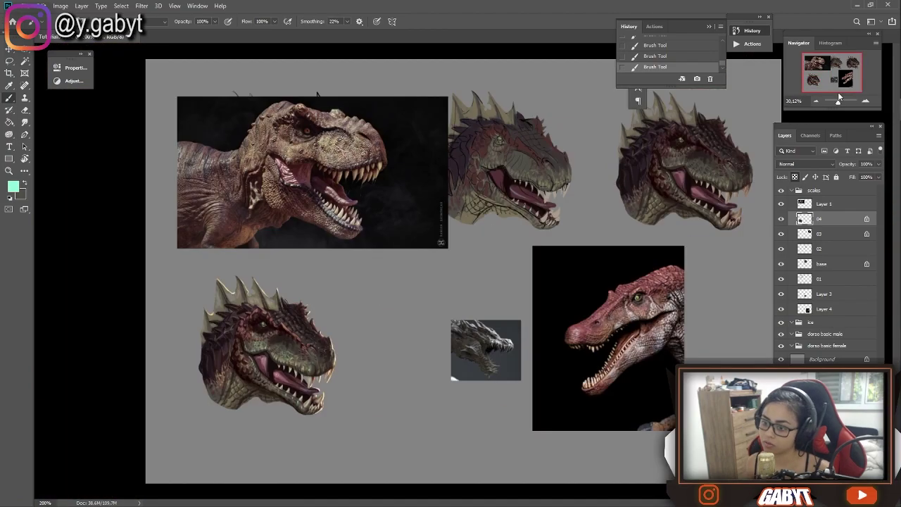
key(Return)
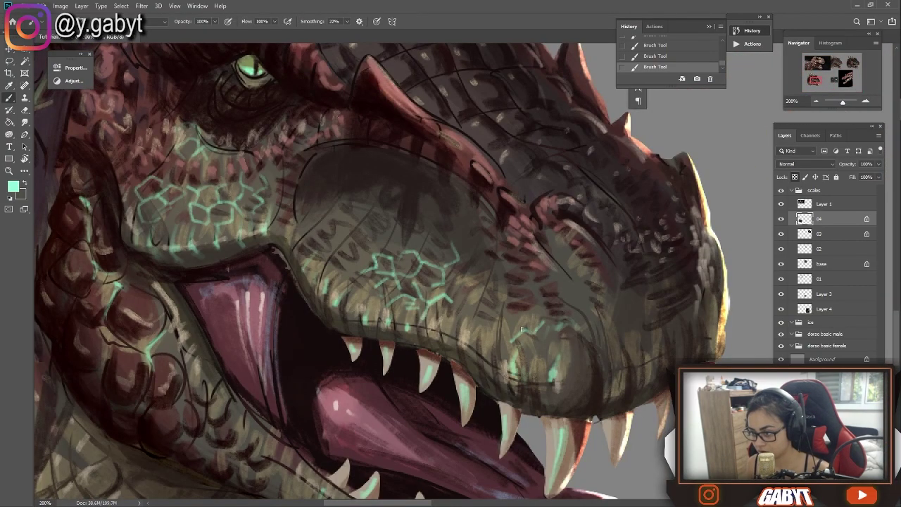
drag(522, 329, 527, 295)
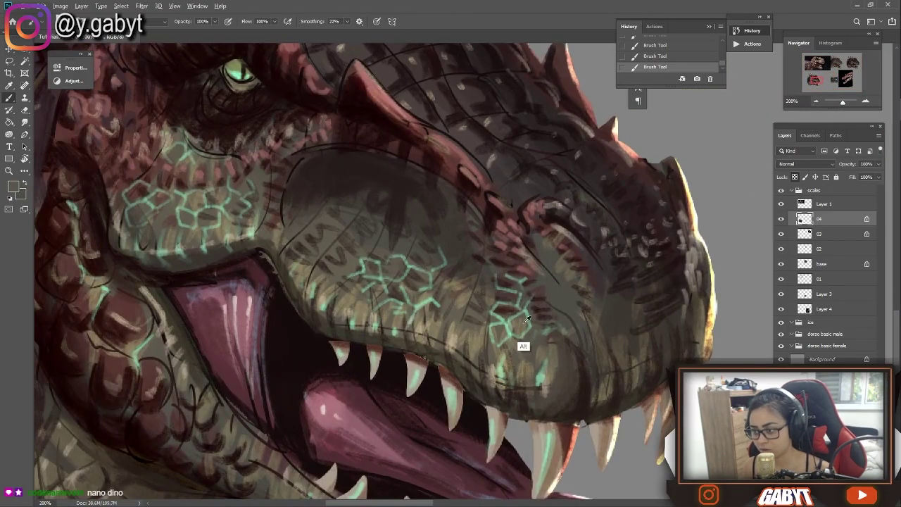
- Sample dark tones from the head and shade inside the mint scale outlines on the cheek and upper lip
alt+click(527, 320)
drag(255, 205, 249, 190)
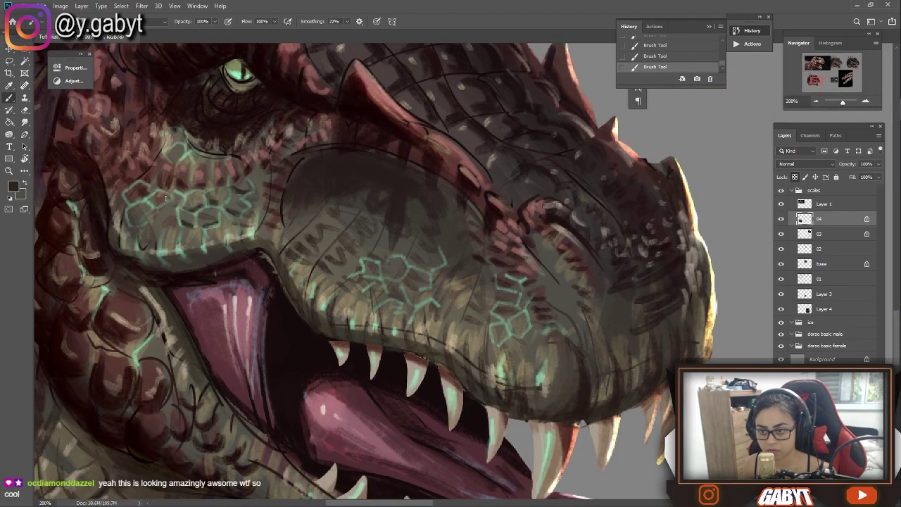
drag(427, 274, 380, 296)
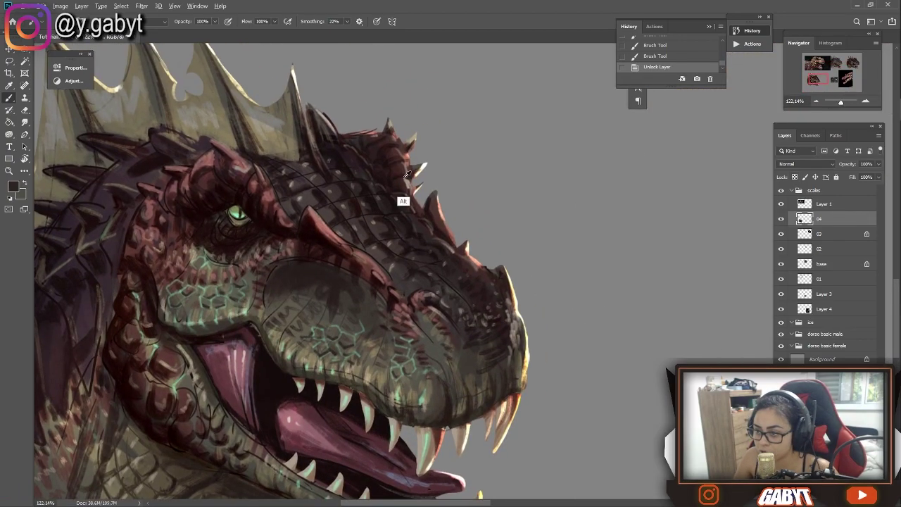
- Unlock layer 04 and sketch a white example of the polygonal scale pattern on the empty canvas beside the head
drag(588, 127, 590, 315)
key(ctrl+z)
drag(572, 141, 588, 205)
- Paint mint green scale outlines on the jaw beside the mouth corner and on the reddish patch of the neck
drag(549, 140, 356, 271)
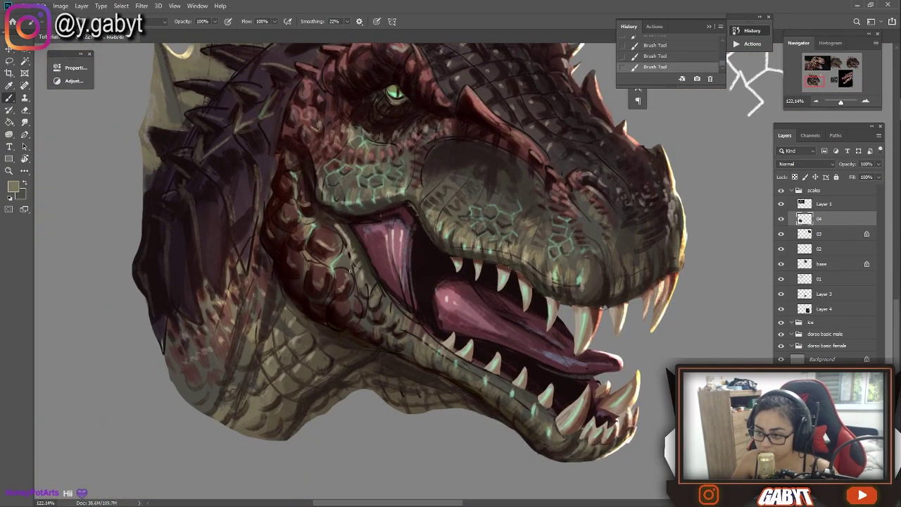
alt+click(356, 271)
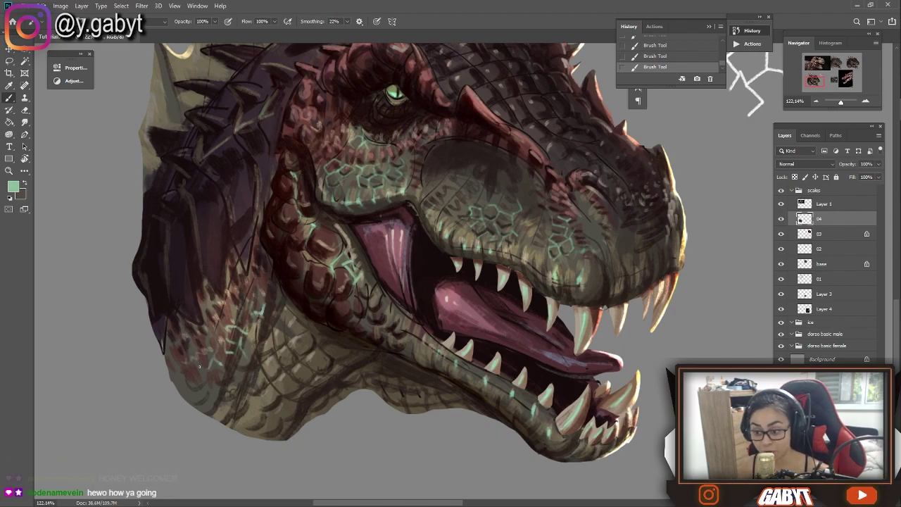
alt+click(231, 316)
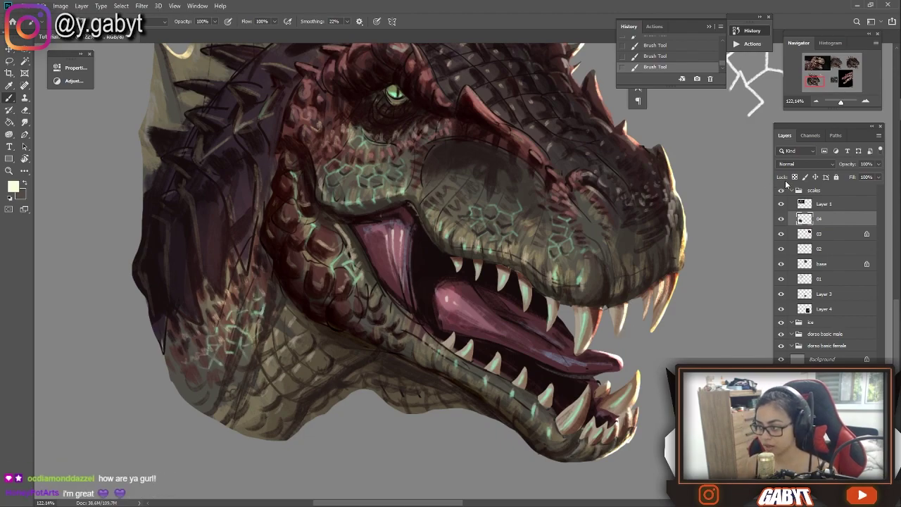
- Paint a bright cream rim light along the underside of the neck, throat and lower jaw
drag(372, 434, 492, 314)
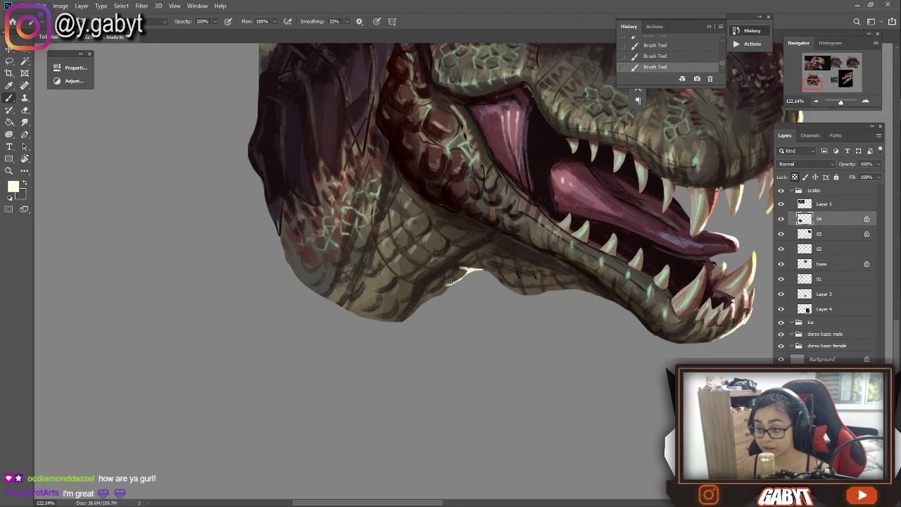
drag(436, 299, 421, 305)
drag(457, 272, 405, 311)
drag(596, 295, 463, 203)
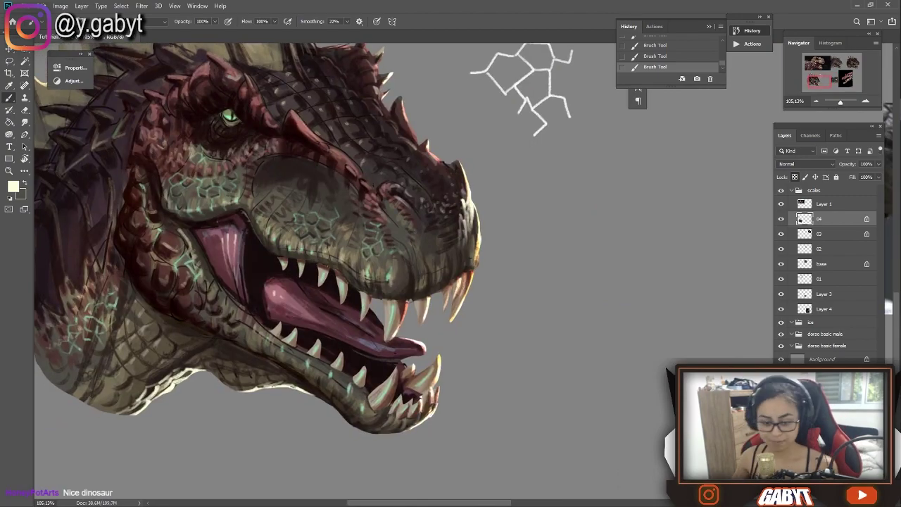
- Strengthen the cream rim light along the front of the snout and the tongue tip
drag(407, 215, 410, 217)
drag(374, 66, 529, 168)
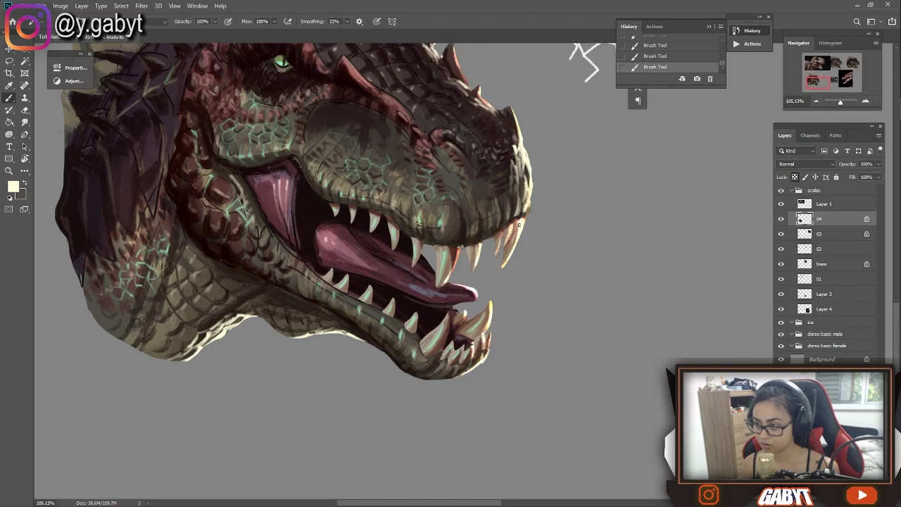
drag(394, 211, 377, 178)
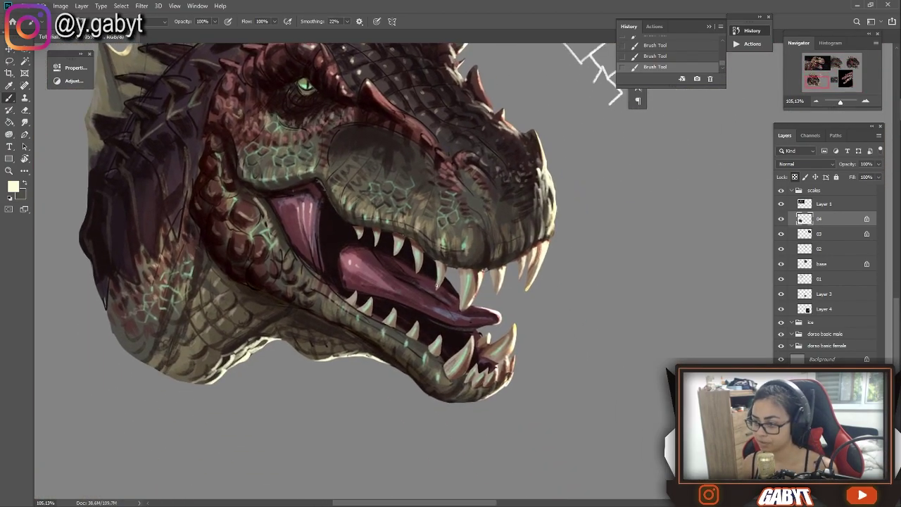
- Paint near-black spots beside the light marks on the scales across the top of the head
drag(840, 103, 839, 103)
scroll(257, 323, up, 10)
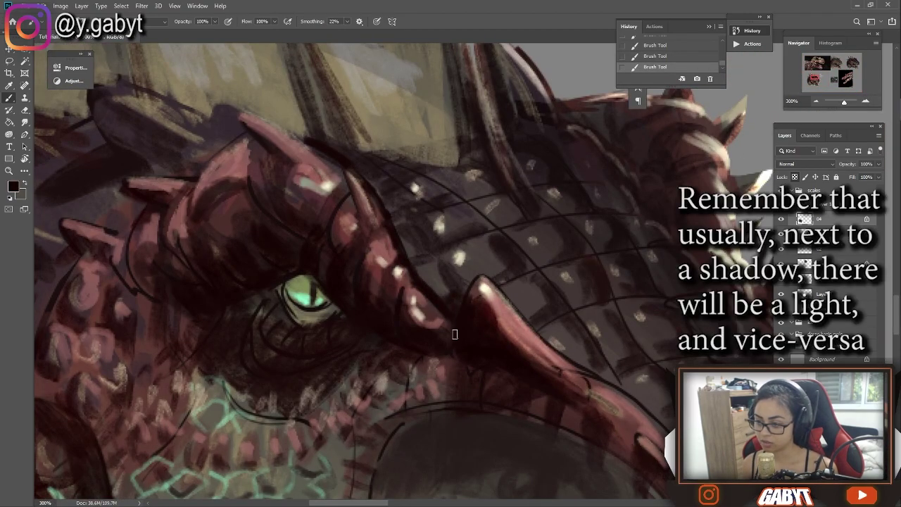
drag(457, 344, 366, 256)
click(406, 248)
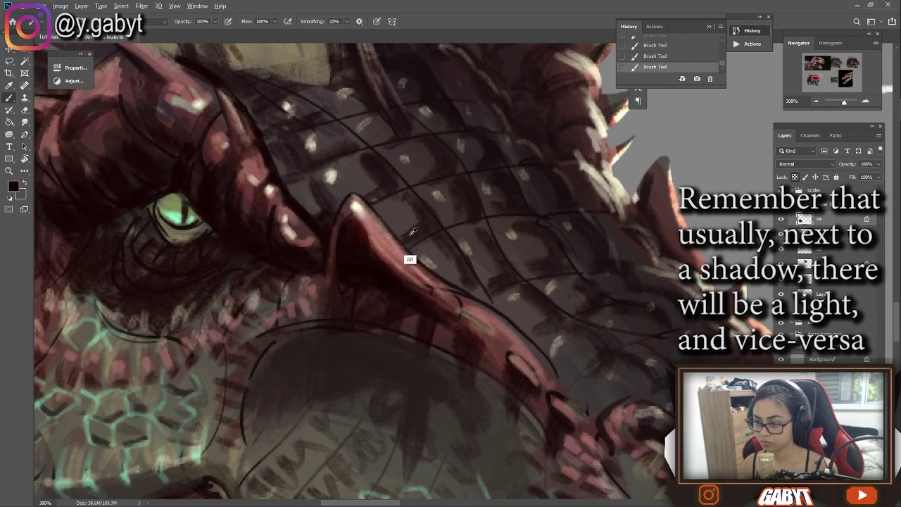
click(416, 177)
click(414, 165)
click(344, 99)
click(373, 131)
click(344, 179)
click(322, 139)
click(390, 216)
- Continue the dark spots down the snout and add dark accents inside the mint scales on the upper lip and cheek
drag(845, 102, 839, 102)
scroll(599, 242, up, 3)
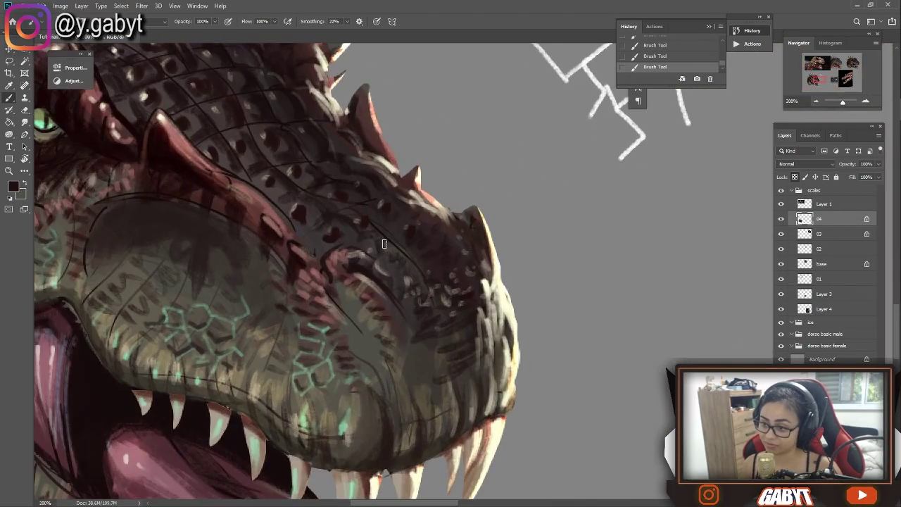
drag(382, 332, 431, 170)
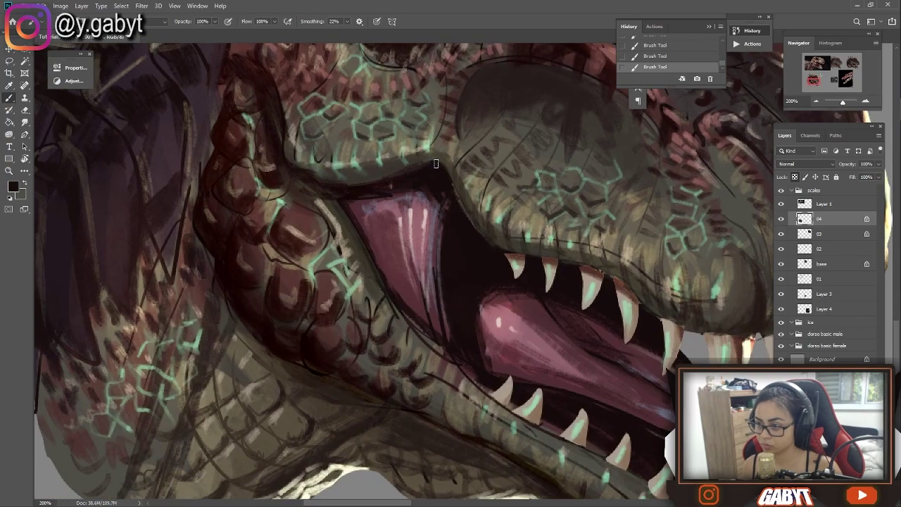
- Paint dark red tones inside the mouth around the lower teeth
scroll(357, 203, down, 5)
scroll(381, 312, up, 1)
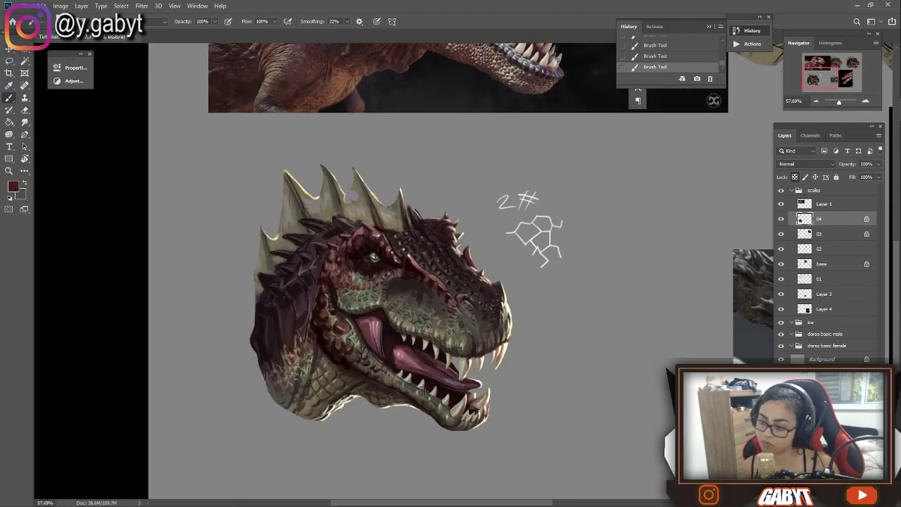
drag(421, 382, 472, 416)
scroll(428, 309, up, 4)
mouse_move(257, 251)
mouse_down()
mouse_move(365, 218)
mouse_move(321, 131)
mouse_move(543, 82)
mouse_up()
scroll(283, 123, down, 5)
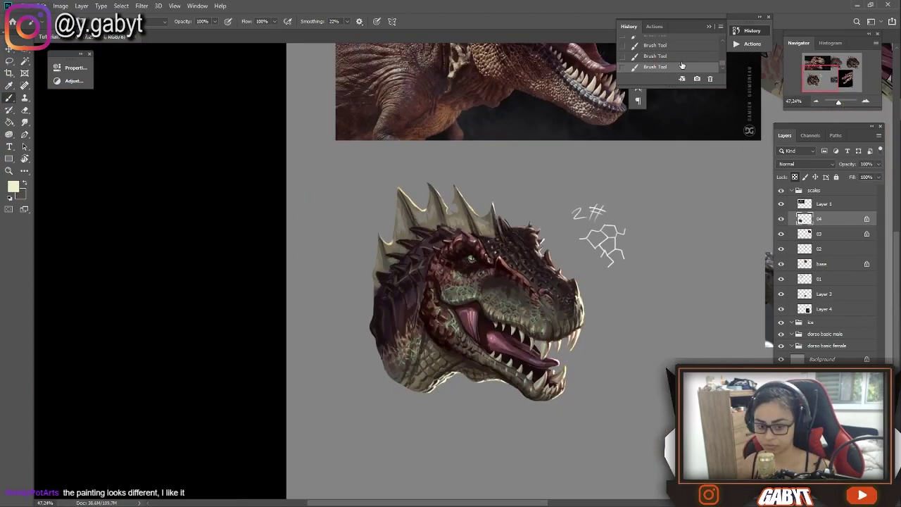
- Sample a cream tone and brush warm light over the cheek, muzzle and upper lip, comparing the last stroke with undo and redo
scroll(460, 152, up, 4)
alt+click(419, 109)
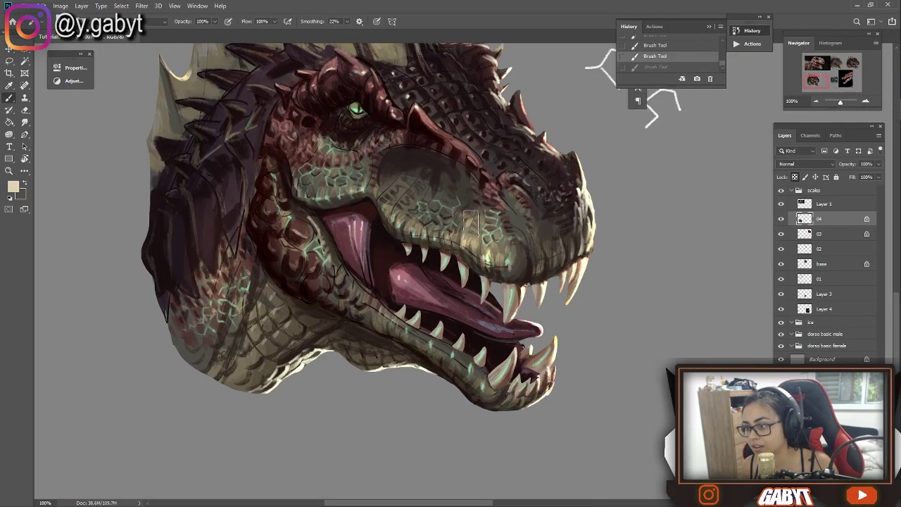
mouse_move(470, 224)
mouse_down()
mouse_move(372, 160)
mouse_move(331, 152)
mouse_up()
mouse_move(291, 131)
mouse_down()
mouse_move(243, 188)
mouse_move(262, 216)
mouse_up()
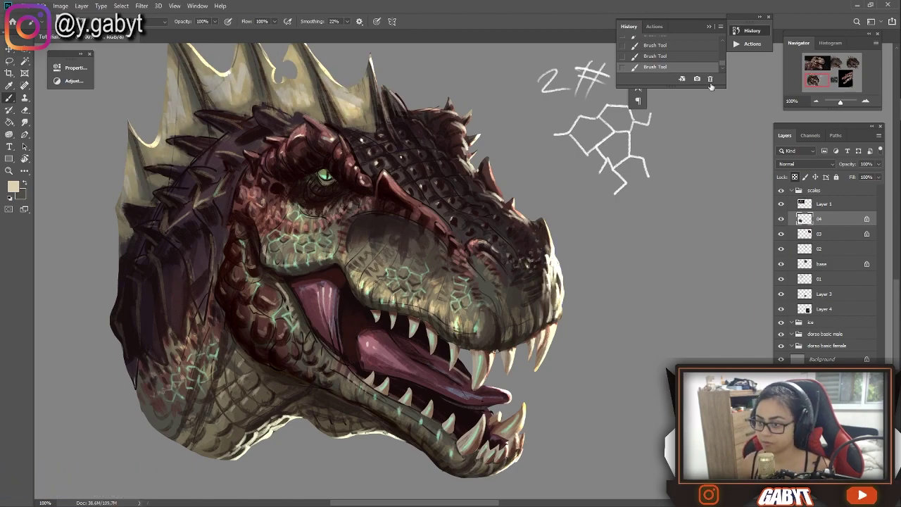
key(ctrl+z)
scroll(427, 180, down, 1)
drag(428, 180, 627, 143)
key(ctrl+shift+z)
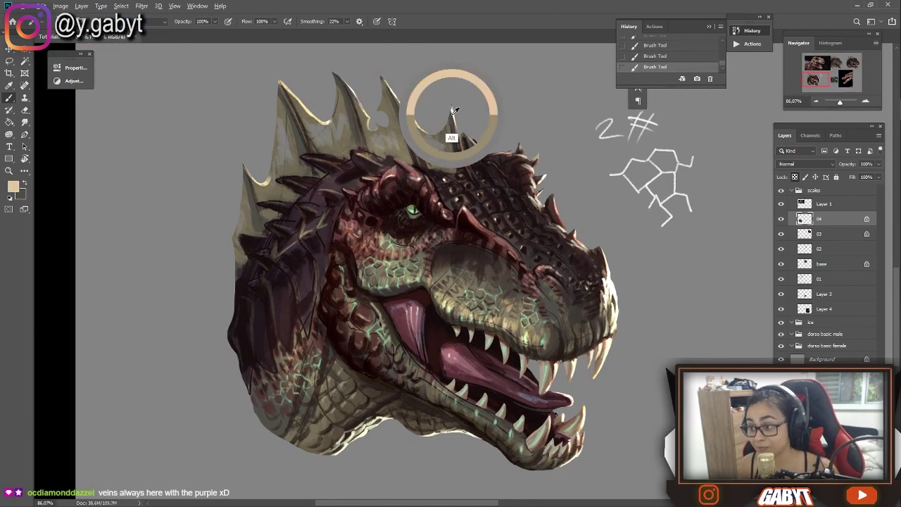
- Sample light tones and paint highlights on the brow and the small spikes behind it
alt+click(412, 191)
alt+click(406, 165)
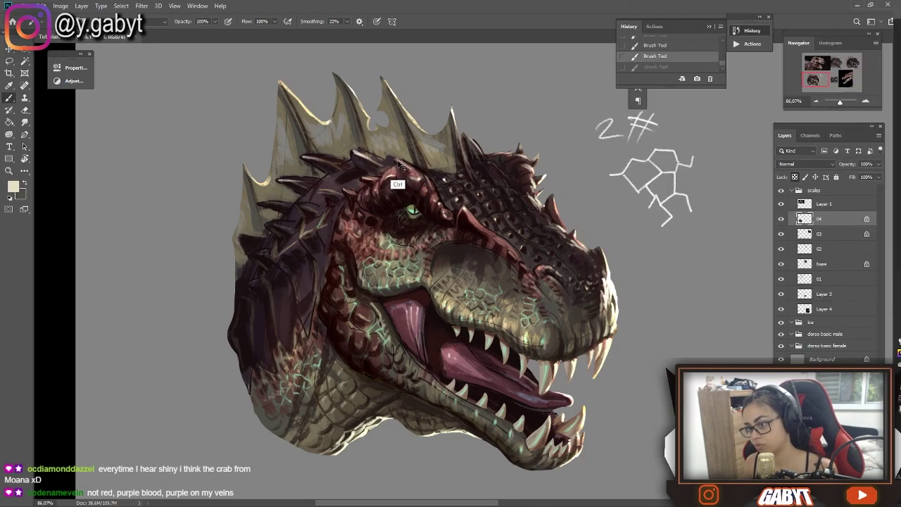
drag(841, 104, 841, 104)
alt+click(403, 210)
drag(442, 256, 486, 213)
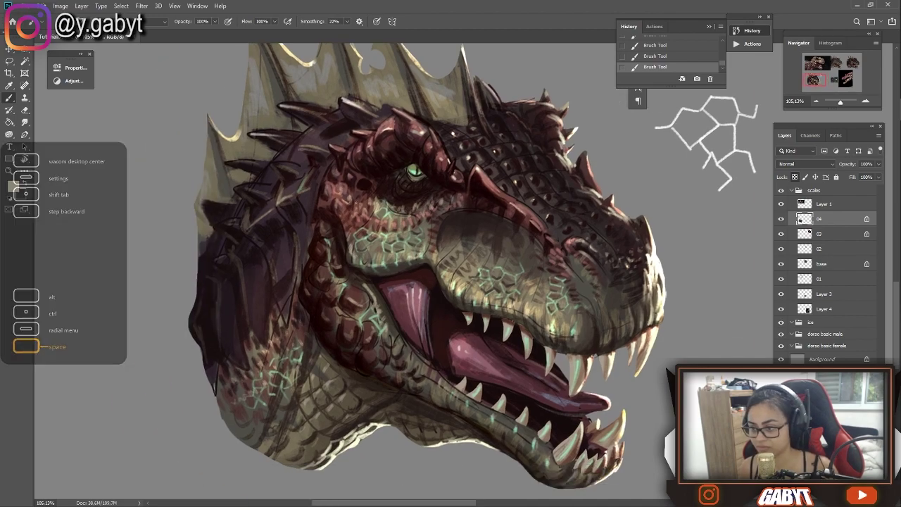
- Choose a lavender colour and paint highlights on the dark purple neck spikes and the spikes above the brow
drag(386, 169, 440, 175)
click(13, 186)
click(417, 210)
drag(308, 203, 276, 194)
drag(290, 173, 268, 168)
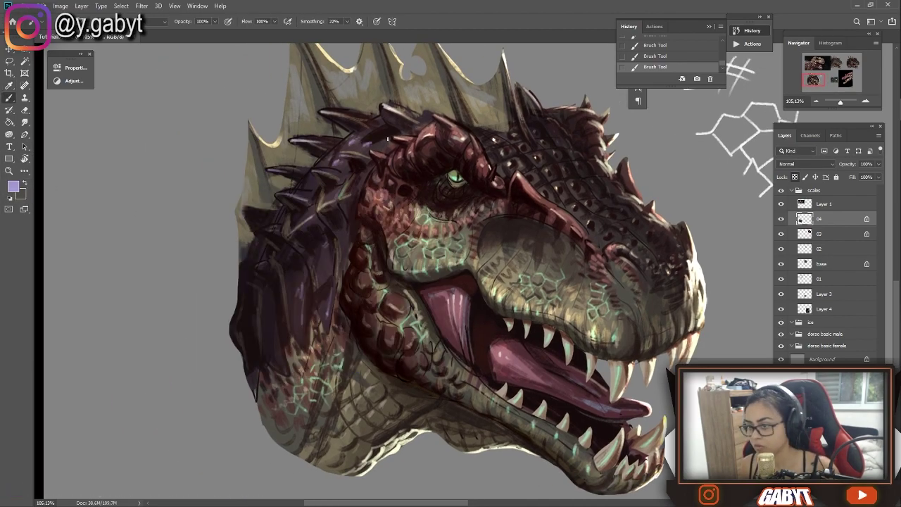
key(ctrl+0)
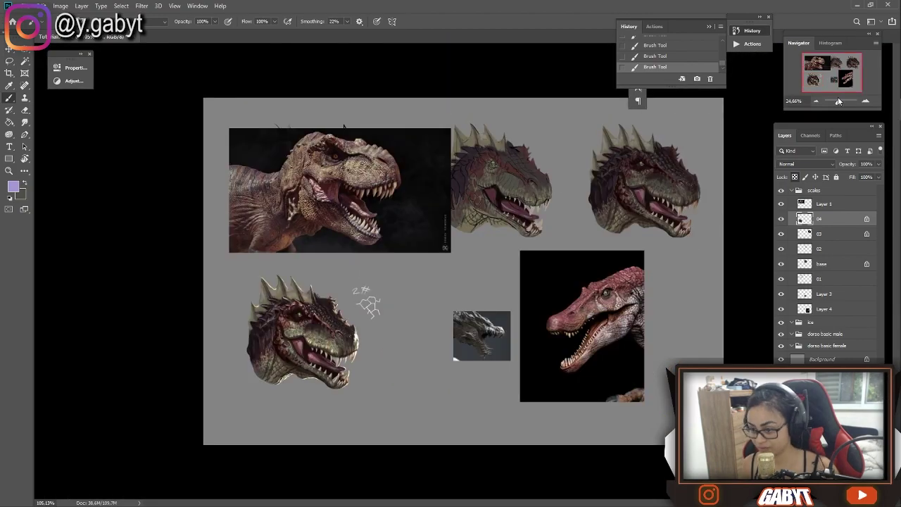
scroll(390, 209, up, 5)
key(x)
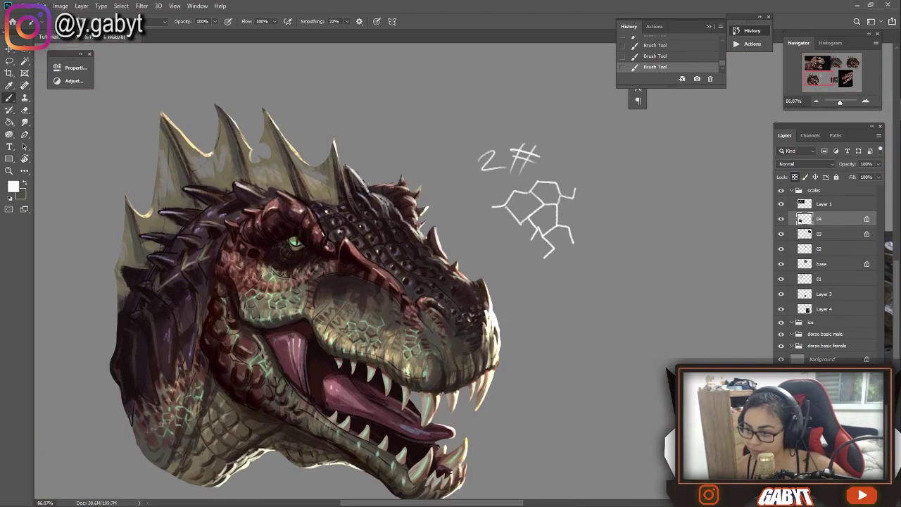
- Set the brush opacity to 20% and glaze translucent green and orange tints over the muzzle, jaw, neck and inner mouth
scroll(419, 300, down, 8)
scroll(419, 301, up, 2)
scroll(292, 372, up, 6)
click(141, 22)
click(141, 202)
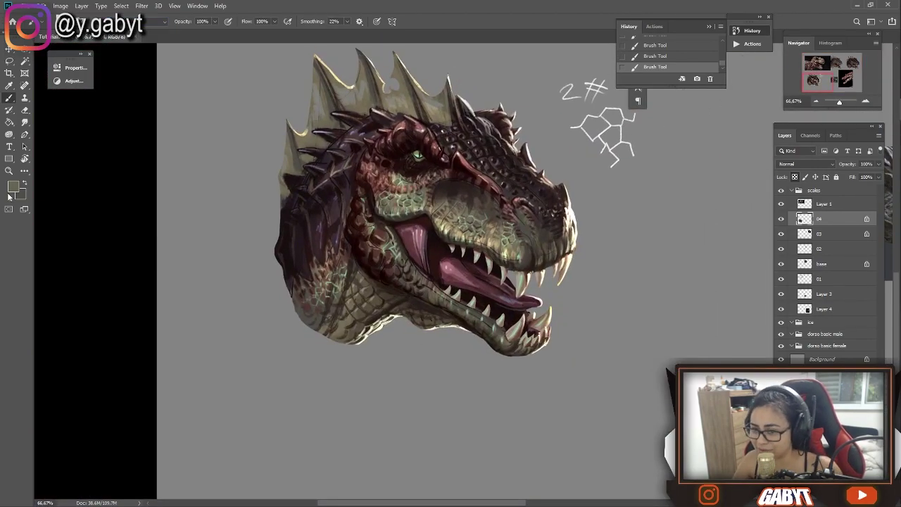
key(2)
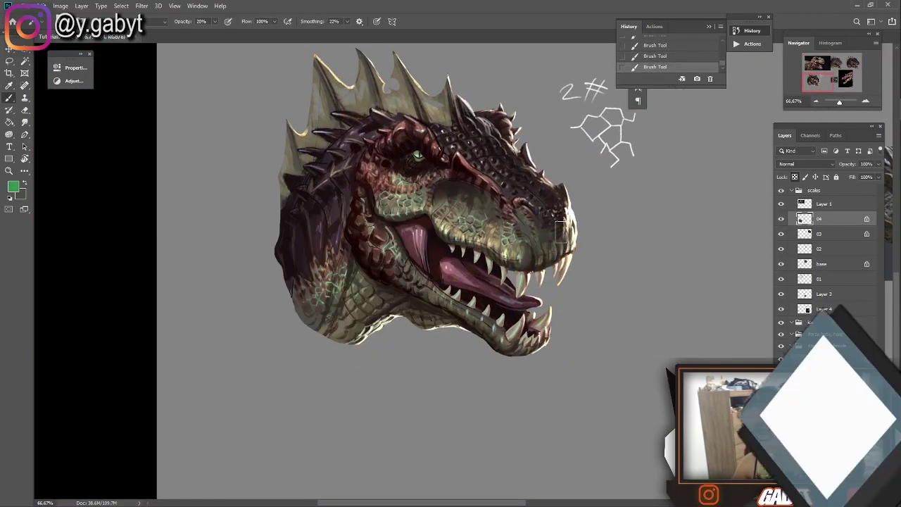
scroll(416, 369, down, 1)
drag(486, 240, 367, 410)
drag(282, 92, 282, 272)
alt+click(282, 271)
drag(282, 450, 352, 92)
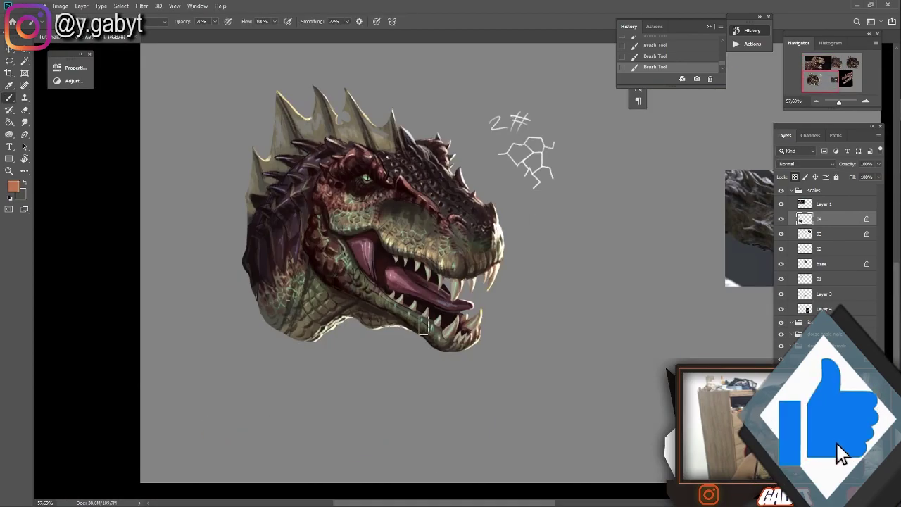
scroll(296, 334, up, 5)
scroll(344, 259, down, 4)
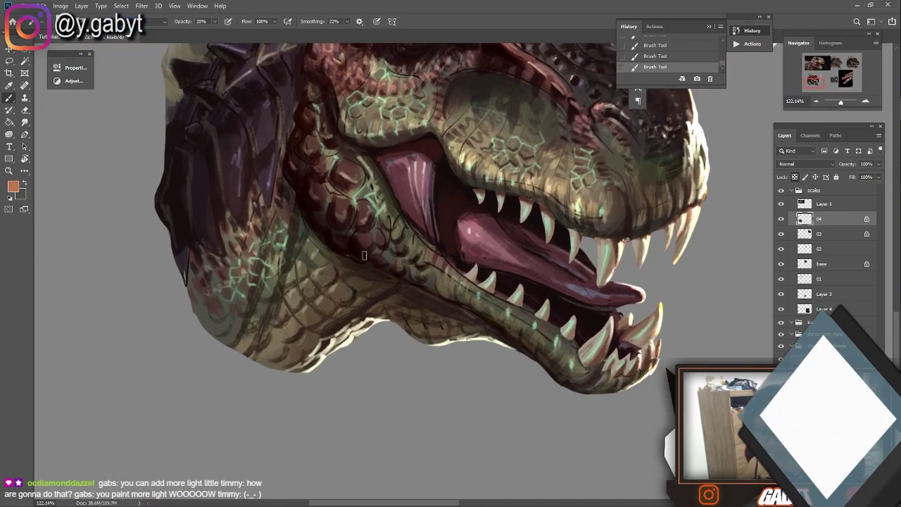
- Restore the brush opacity to 100% and paint pale mint highlights on the cheek's scale outlines
key(0)
drag(840, 104, 843, 103)
scroll(452, 181, down, 2)
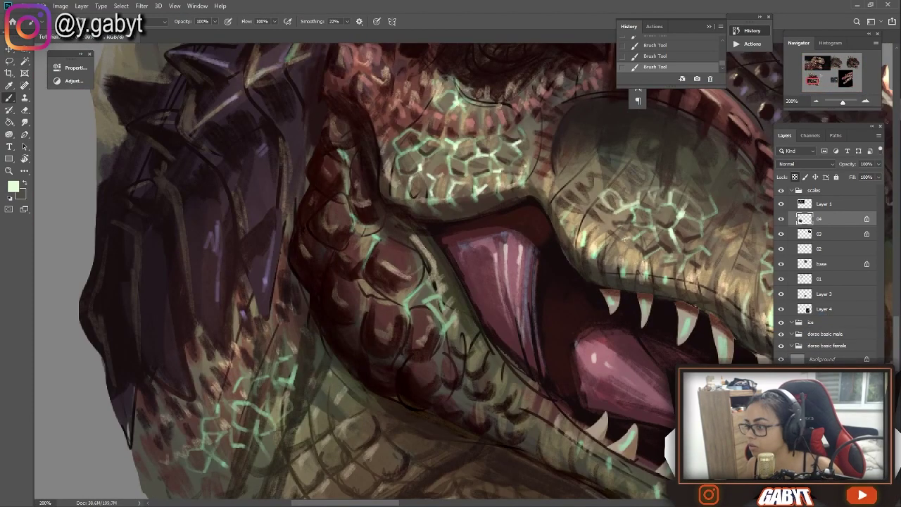
key(ctrl+Tab)
key(ctrl+Tab)
- Brighten the muzzle's scale outlines in pale mint and extend the polygonal pattern across the upper lip and snout
scroll(550, 266, up, 4)
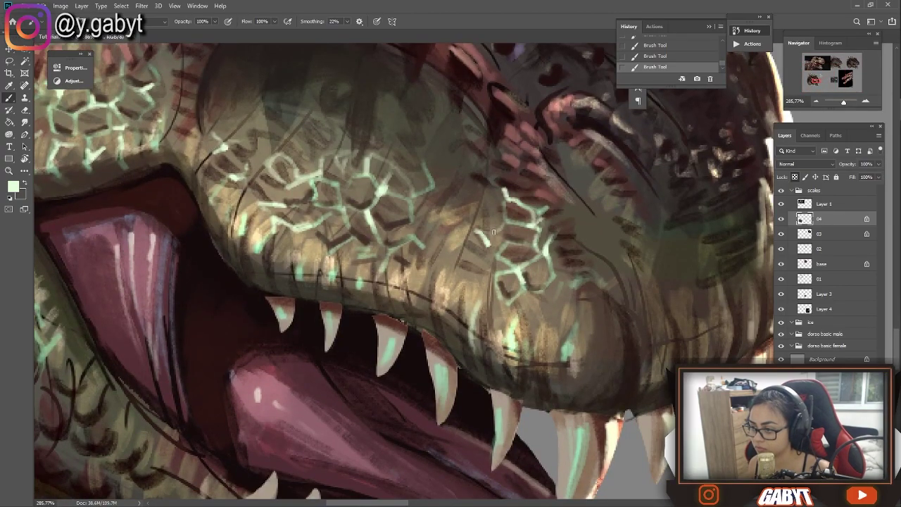
drag(639, 287, 597, 365)
scroll(597, 365, down, 4)
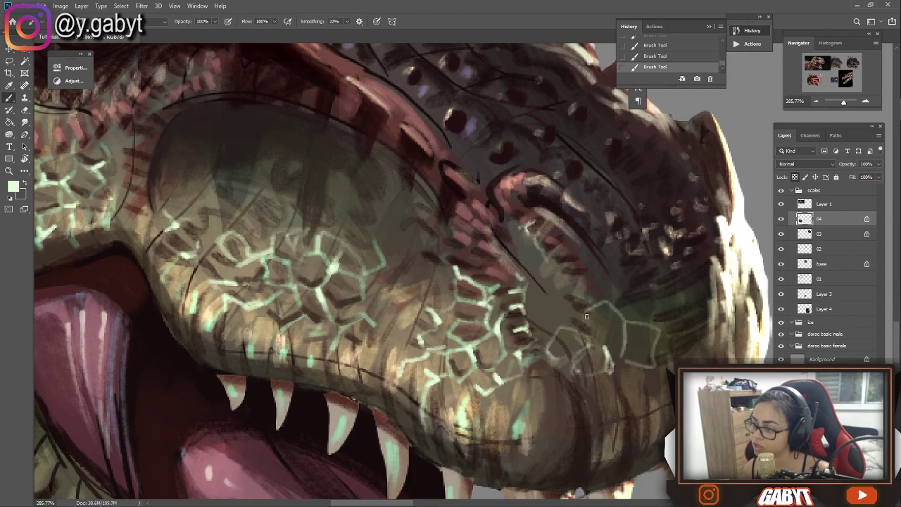
scroll(497, 295, up, 2)
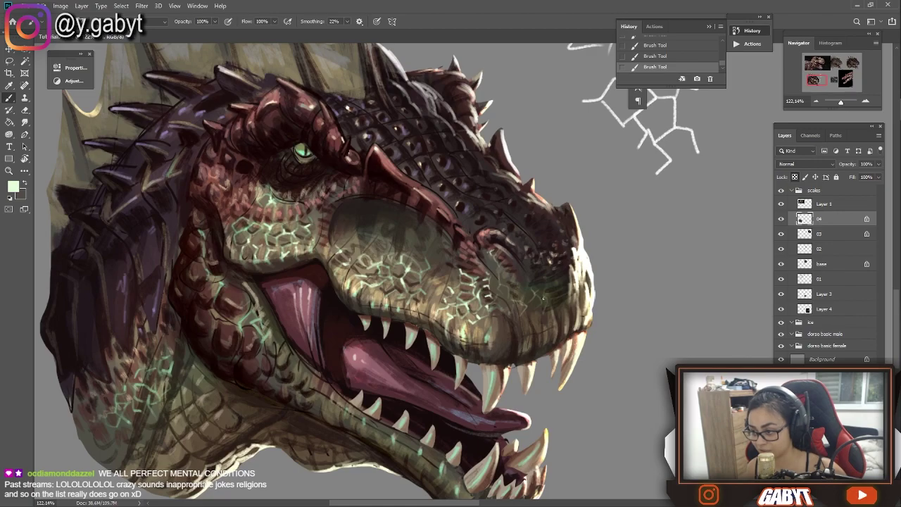
- Add pale mint highlights to the neck's scale outlines and along the lower lip edge
drag(840, 101, 841, 103)
key(ctrl+plus)
key(ctrl+plus)
key(ctrl+plus)
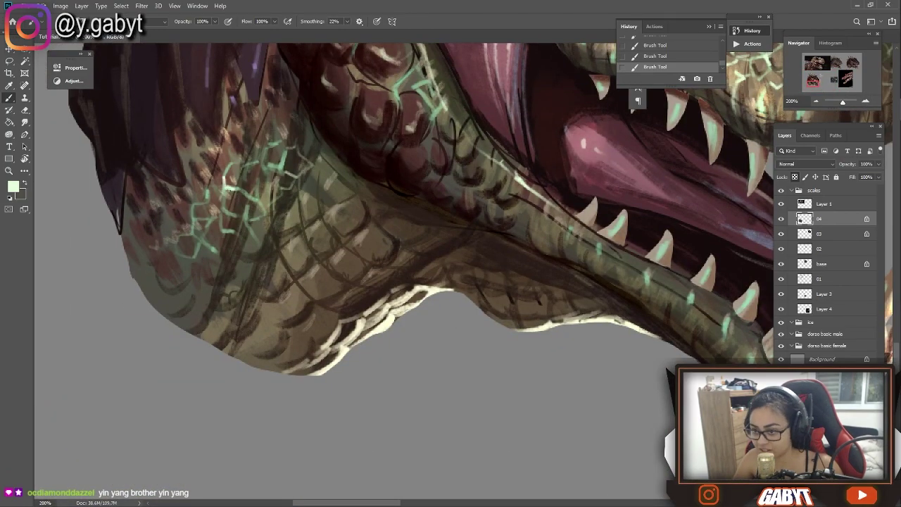
- Add pale scale strokes on the upper neck and paint dark shadows and white spiky highlights on the bumps along the snout's bridge
drag(238, 131, 253, 113)
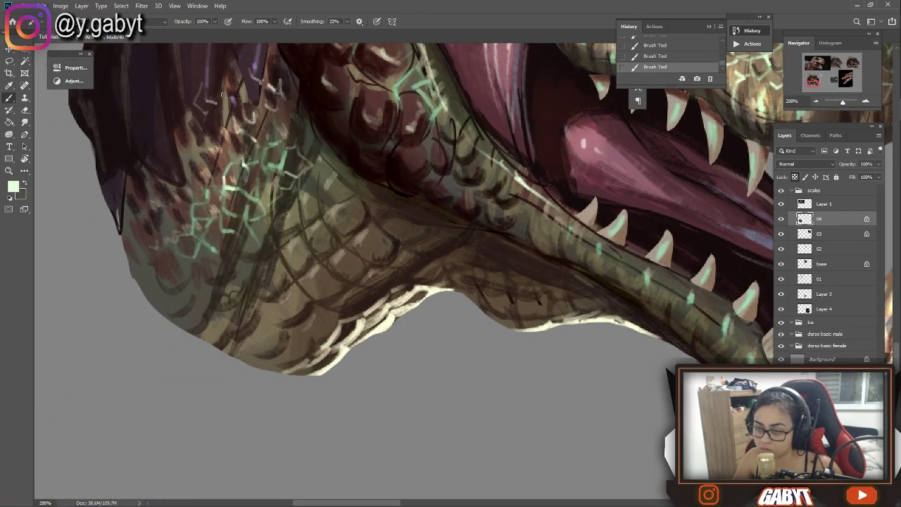
drag(210, 138, 472, 251)
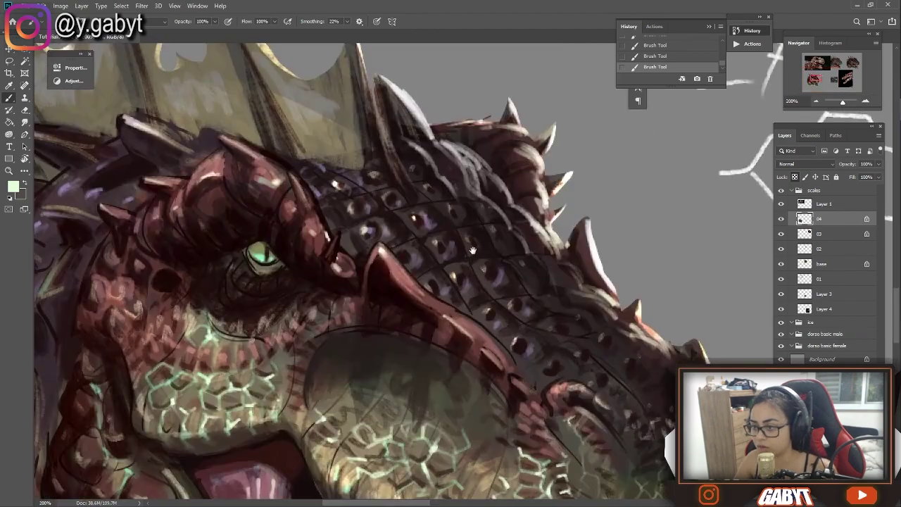
key(d)
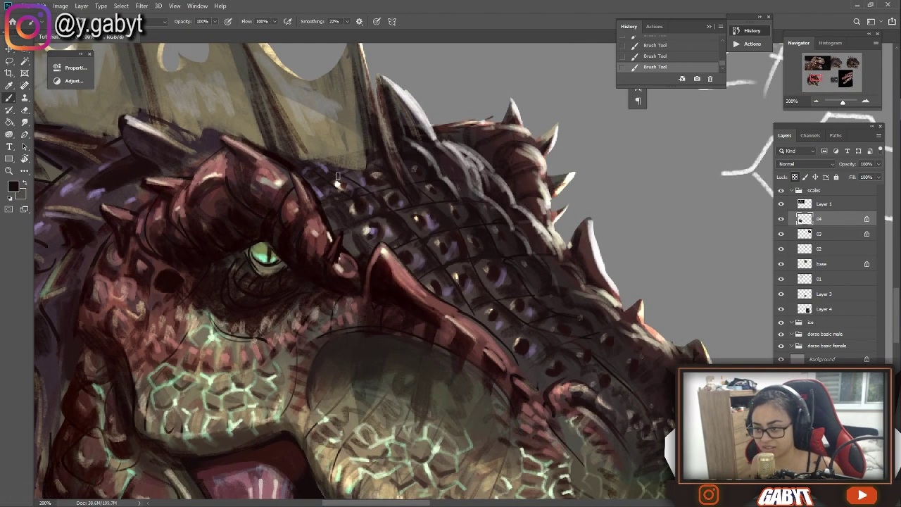
drag(401, 241, 404, 252)
drag(440, 235, 442, 249)
drag(486, 300, 490, 316)
drag(541, 217, 543, 242)
drag(503, 193, 502, 169)
key(x)
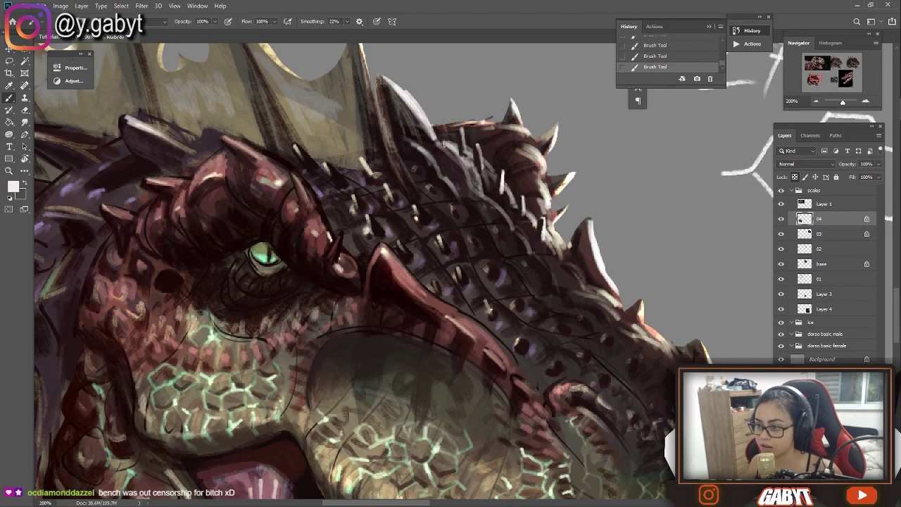
- Sample a dark red and dab small scale marks over the muzzle's upper side below the ridge
alt+click(532, 231)
drag(521, 231, 483, 232)
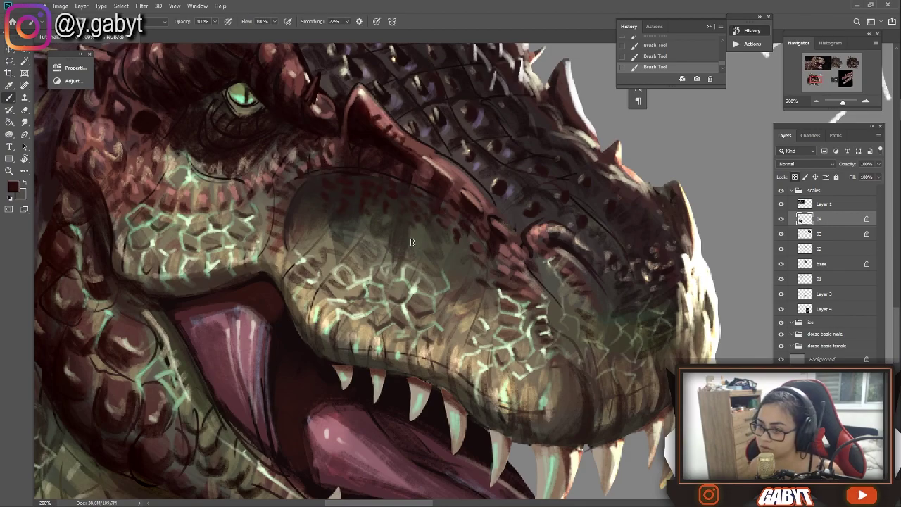
scroll(558, 218, down, 3)
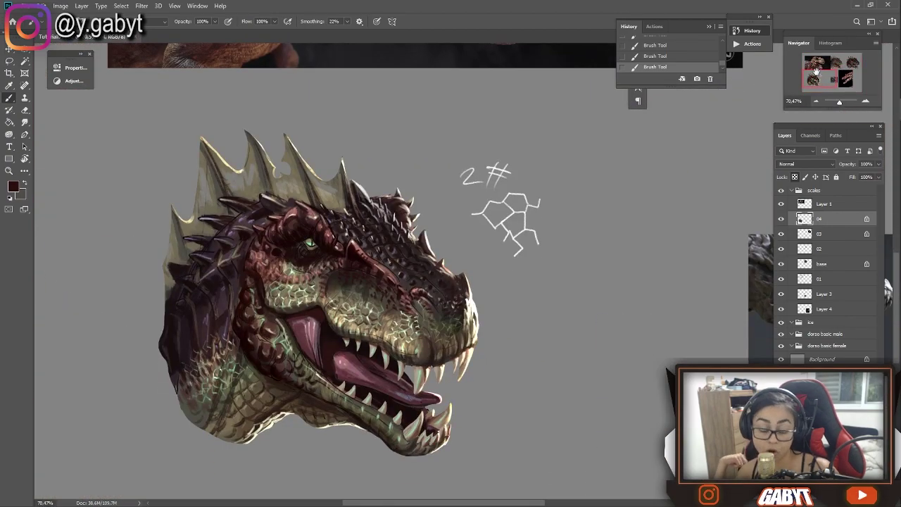
scroll(435, 277, up, 3)
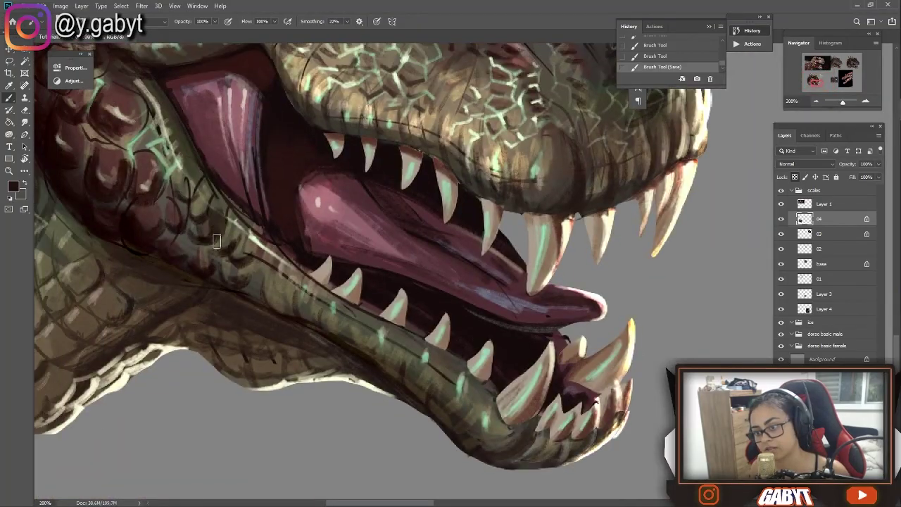
- Paint dark scale cells with pale mint edges along the lower jaw and add bright highlights to the tongue
scroll(463, 381, down, 3)
scroll(444, 309, up, 4)
scroll(444, 308, down, 3)
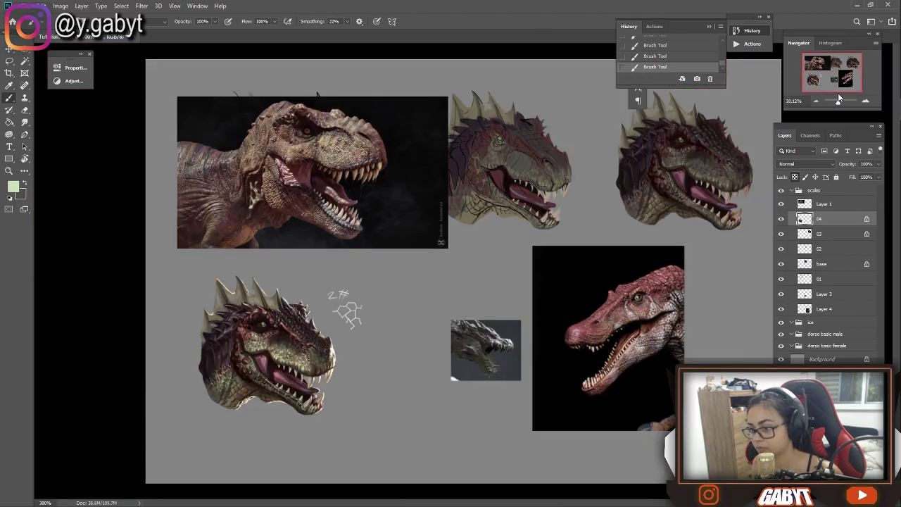
drag(831, 101, 844, 101)
scroll(262, 226, up, 5)
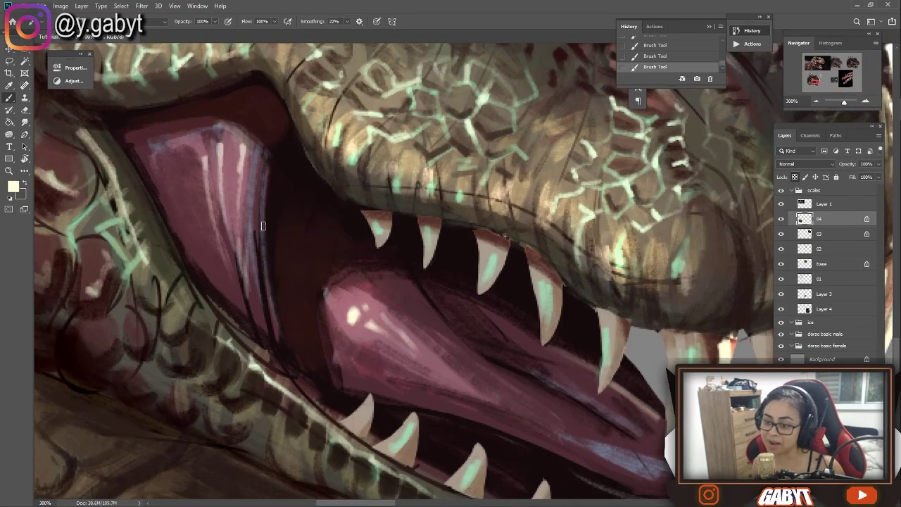
mouse_move(262, 225)
mouse_down()
mouse_move(211, 270)
mouse_move(305, 368)
mouse_move(287, 373)
mouse_move(345, 399)
mouse_move(341, 355)
mouse_move(318, 400)
mouse_move(265, 357)
mouse_move(138, 221)
mouse_up()
alt+click(139, 221)
mouse_move(119, 289)
mouse_down()
mouse_move(159, 370)
mouse_move(282, 444)
mouse_move(353, 470)
mouse_up()
scroll(352, 471, down, 5)
scroll(260, 300, up, 3)
drag(260, 300, 378, 186)
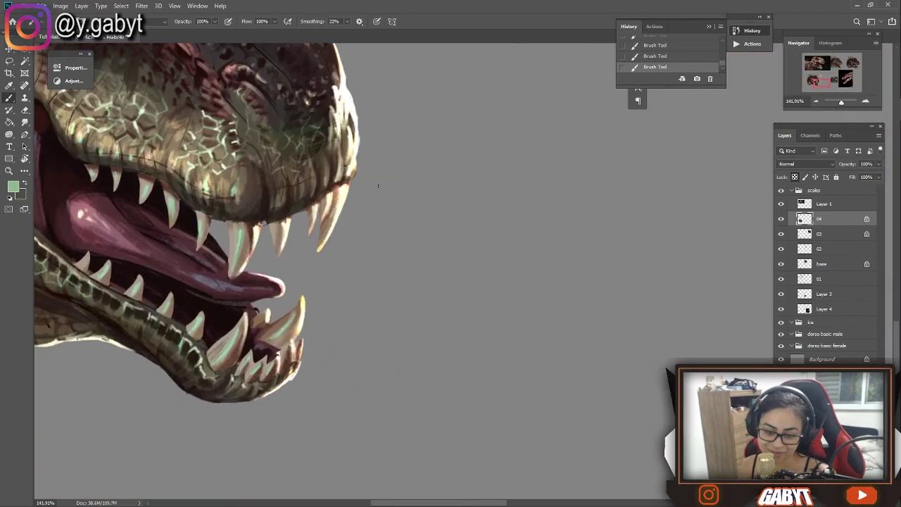
- Brighten the rim light along the front lower teeth and chin with sampled pale colour and white
drag(338, 155, 493, 134)
alt+click(446, 321)
drag(454, 323, 422, 374)
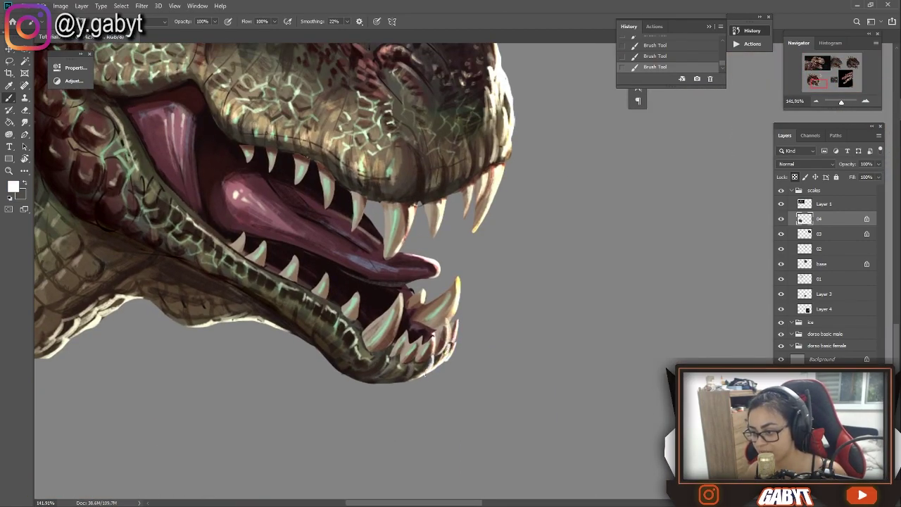
drag(421, 283, 405, 299)
- Add a white glint and bright mint touches to the green eye
scroll(425, 275, down, 5)
scroll(800, 114, up, 5)
scroll(645, 282, up, 2)
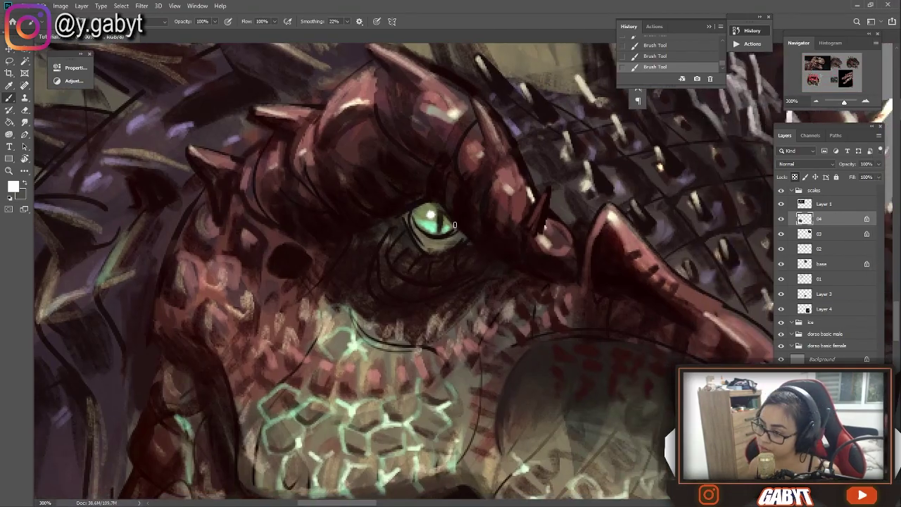
scroll(425, 245, down, 6)
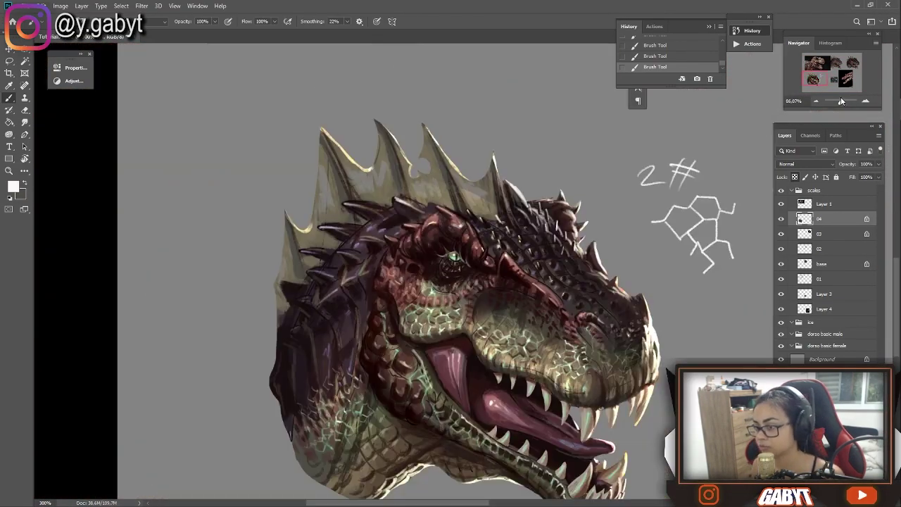
- Darken the shading around the neck spines and blend the strokes on the purple hide with the Smudge tool
scroll(140, 394, up, 4)
drag(353, 126, 367, 153)
drag(248, 152, 372, 147)
key(r)
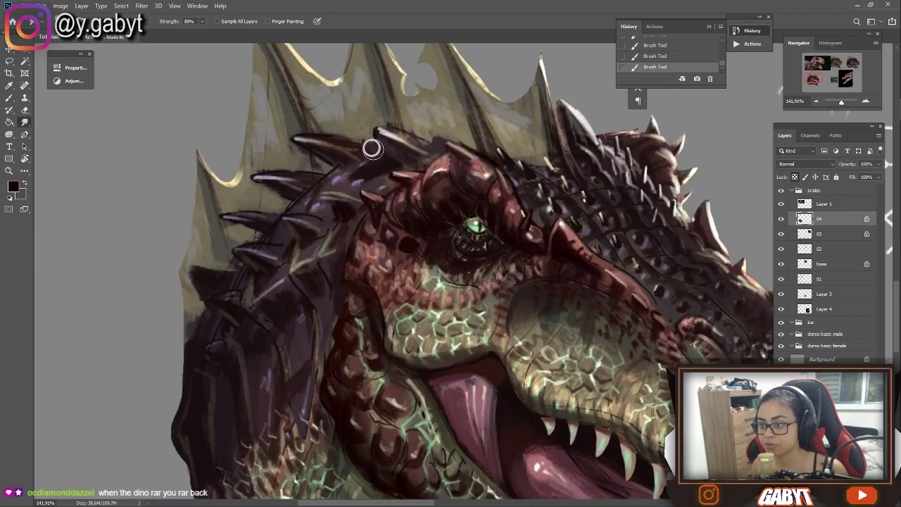
drag(313, 162, 258, 85)
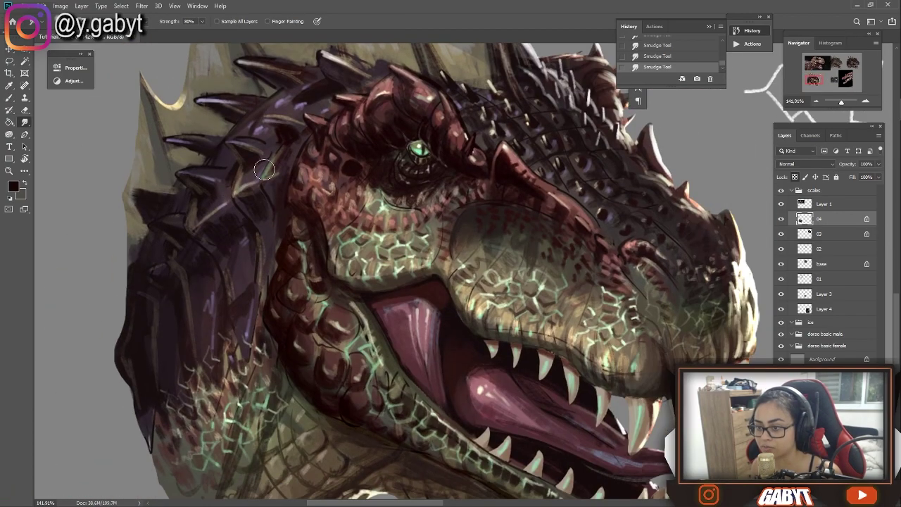
drag(221, 414, 230, 329)
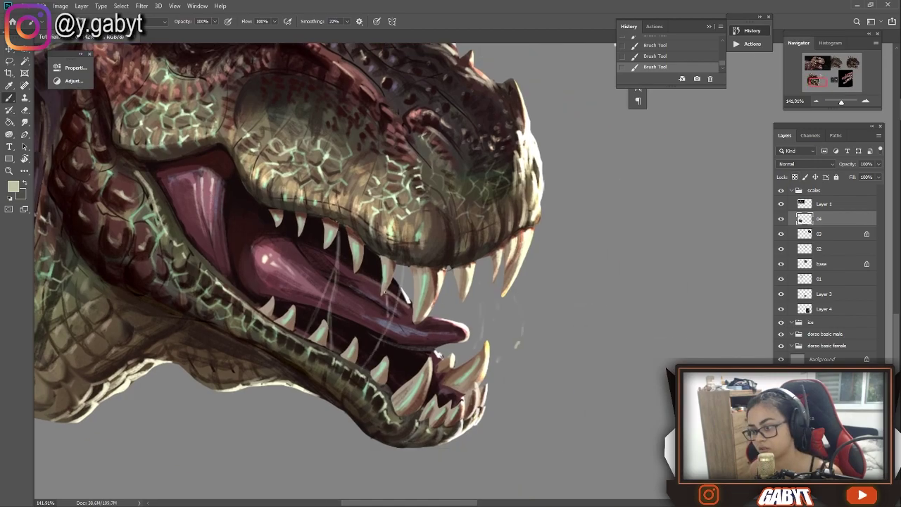
- Paint thin, faint white saliva strands hanging between the upper and lower teeth
scroll(387, 307, down, 5)
scroll(450, 249, up, 5)
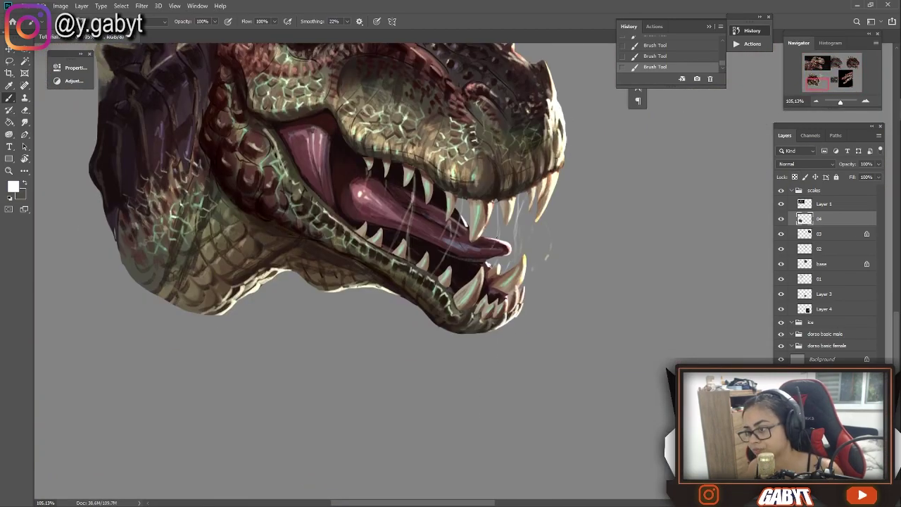
drag(843, 103, 838, 103)
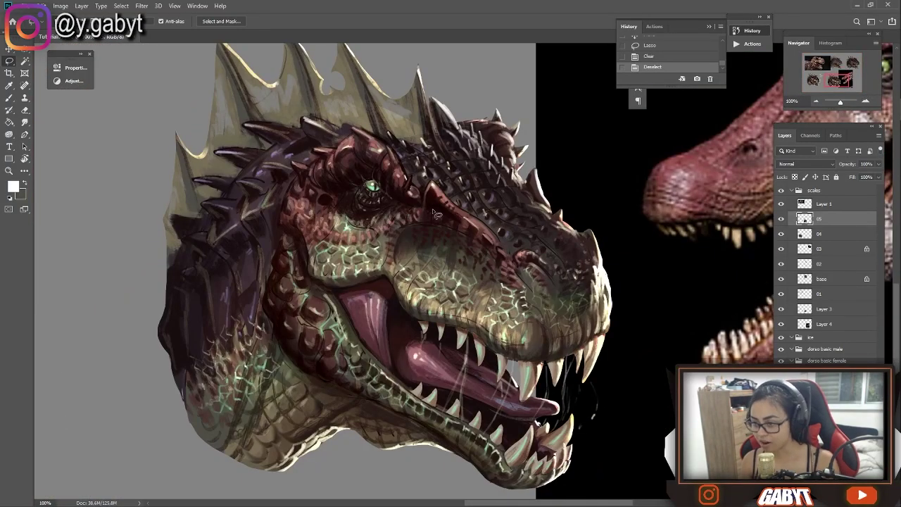
- Try dark dashes along the upper lip, and paint dark red scale cells on the snout tip
mouse_move(538, 333)
mouse_down()
mouse_move(537, 354)
mouse_move(524, 351)
mouse_up()
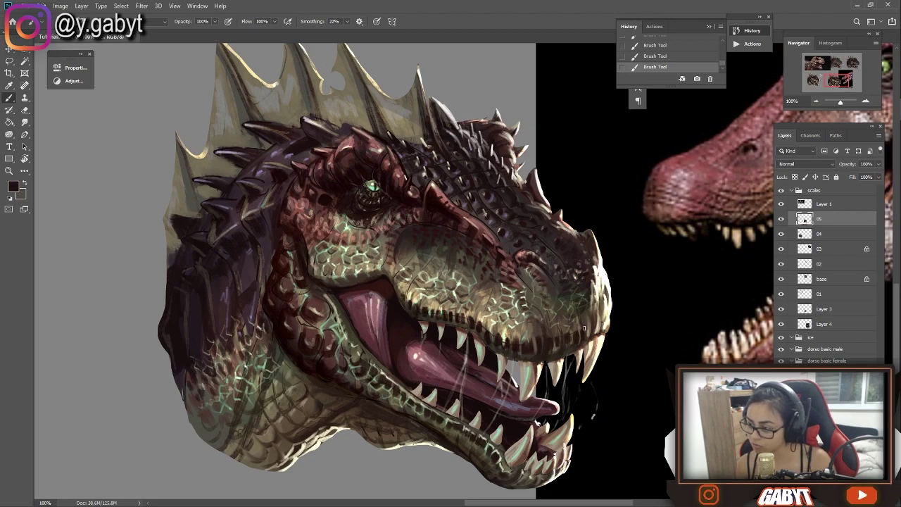
scroll(363, 299, down, 5)
scroll(362, 155, up, 5)
scroll(519, 193, up, 1)
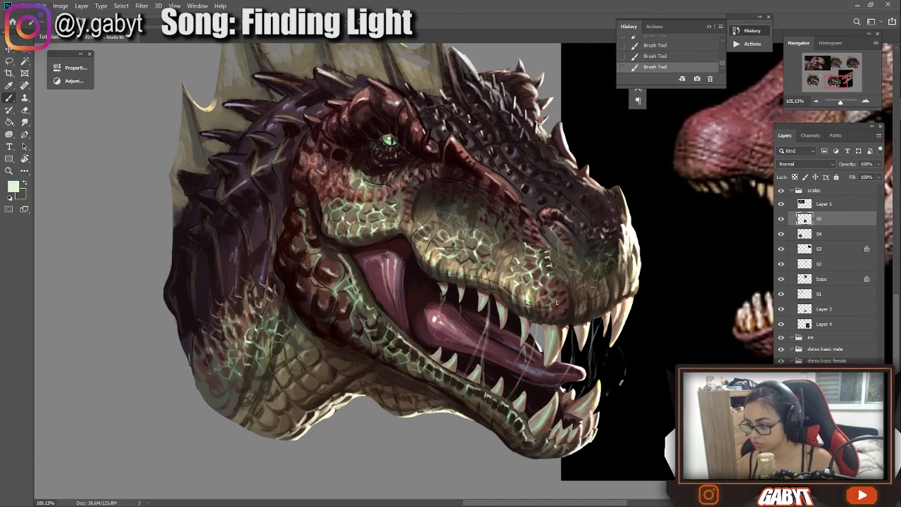
- Outline the snout tip's red scales in pale mint and add curved highlights to the round bumps behind the jaw
scroll(558, 301, down, 5)
scroll(422, 197, up, 6)
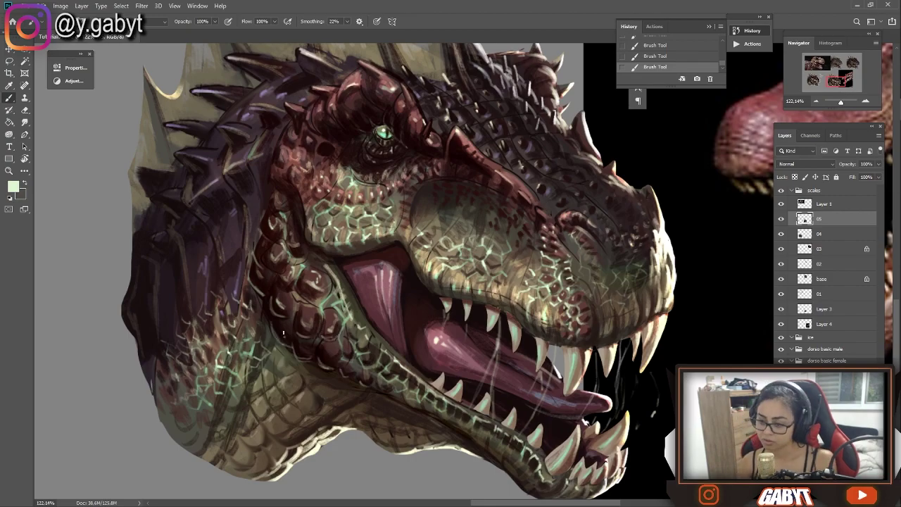
scroll(285, 340, down, 5)
scroll(352, 312, up, 5)
- Brush thin streaks over the dorsal fin's membrane between its spines
scroll(398, 279, down, 5)
scroll(375, 165, up, 5)
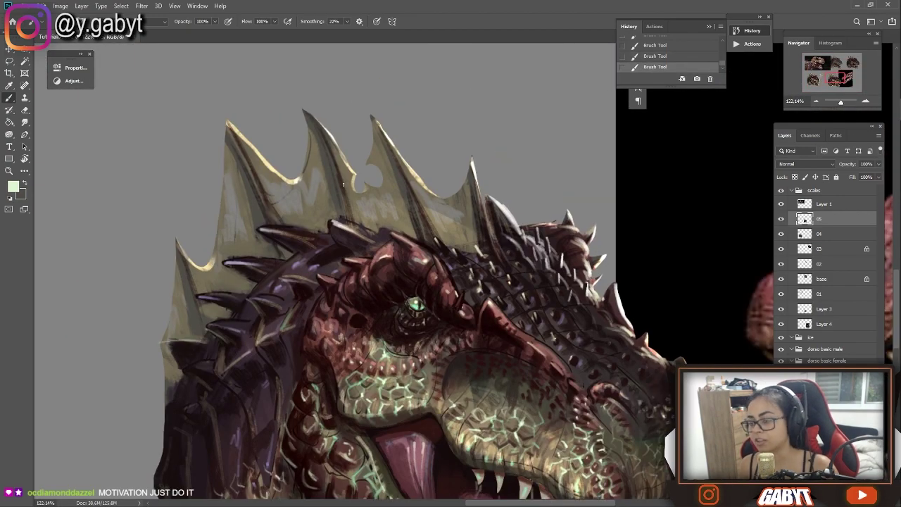
scroll(434, 162, down, 5)
scroll(449, 293, up, 5)
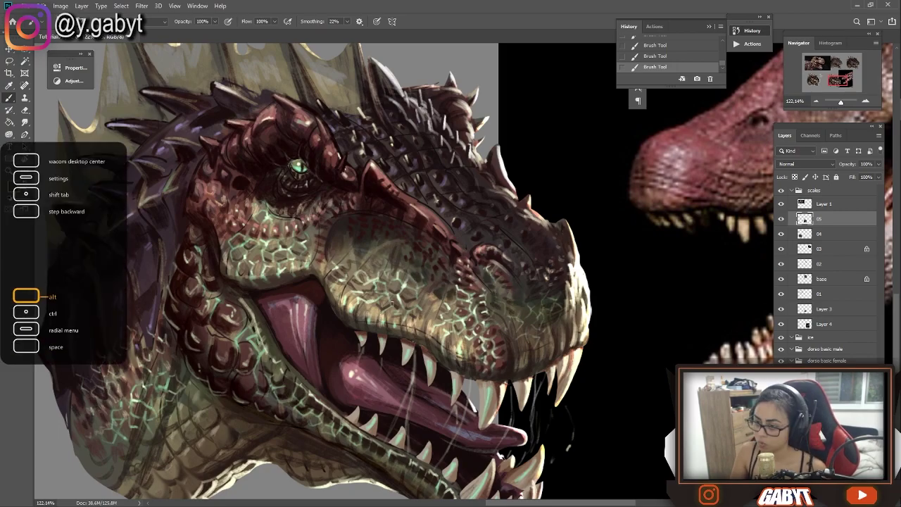
- Pick a pale mint colour and add highlights to the saliva strands, the tongue and the edge of the inner cheek membrane
scroll(384, 250, down, 5)
scroll(395, 238, up, 5)
scroll(423, 247, down, 3)
scroll(484, 204, up, 5)
click(12, 186)
click(484, 203)
key(Return)
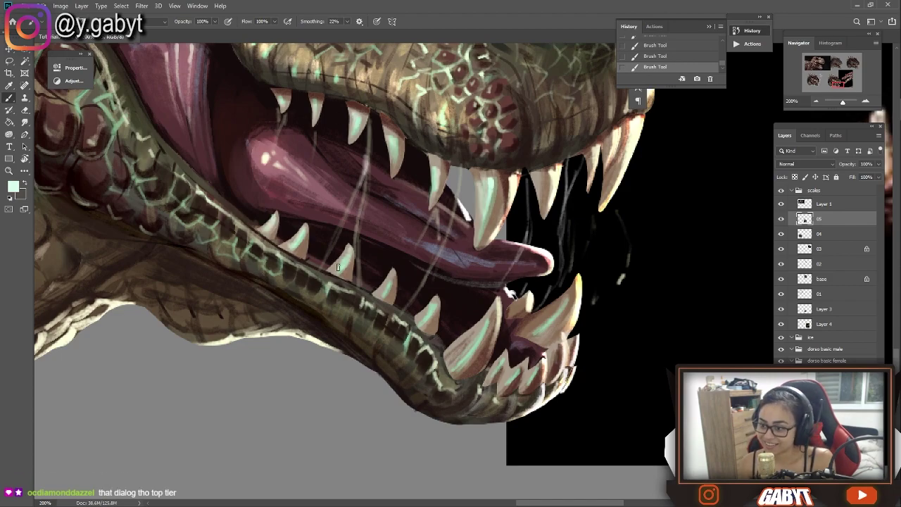
scroll(514, 371, down, 5)
scroll(479, 317, up, 4)
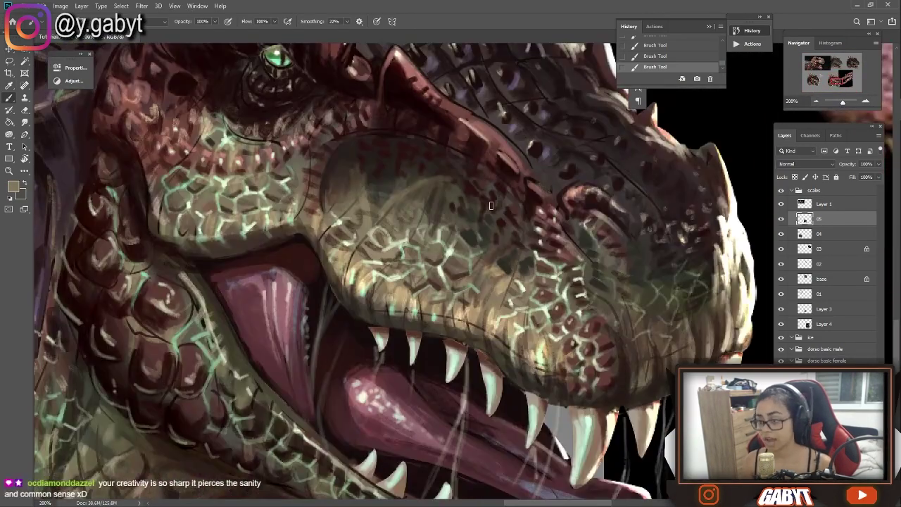
- Flip the canvas horizontally to check the painting mirrored
key(ctrl+0)
key(shift+h)
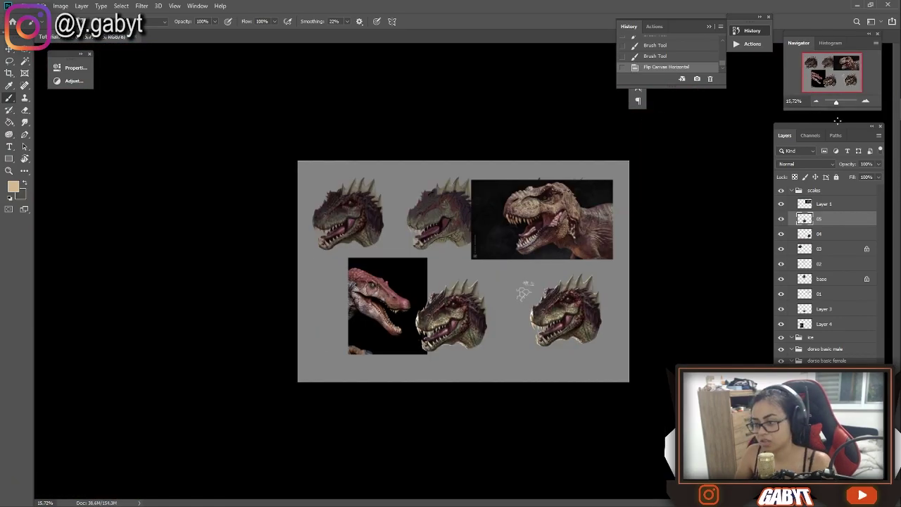
scroll(430, 230, up, 5)
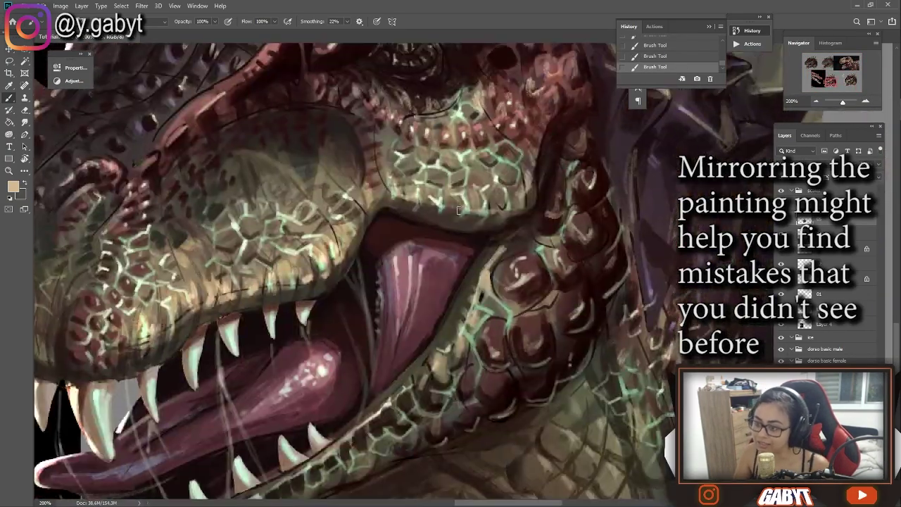
- Sample a warm beige and dab it into the cheek scales above the mouth corner and along the lower jaw
scroll(414, 190, left, 3)
alt+click(438, 208)
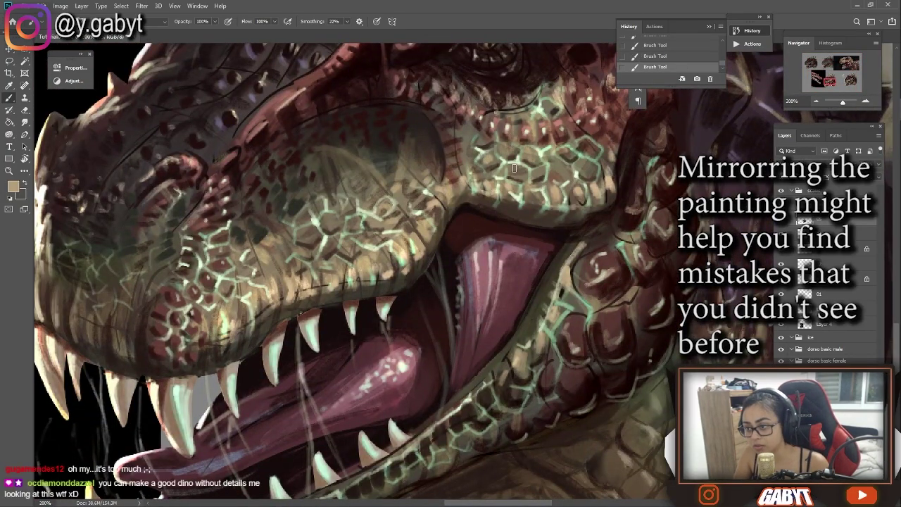
key(ctrl+0)
scroll(522, 261, up, 5)
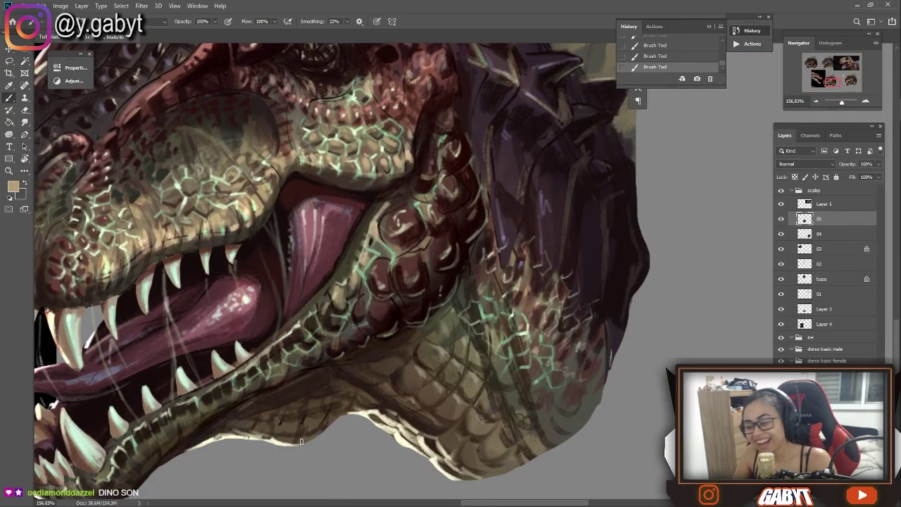
scroll(526, 271, down, 2)
scroll(408, 369, down, 3)
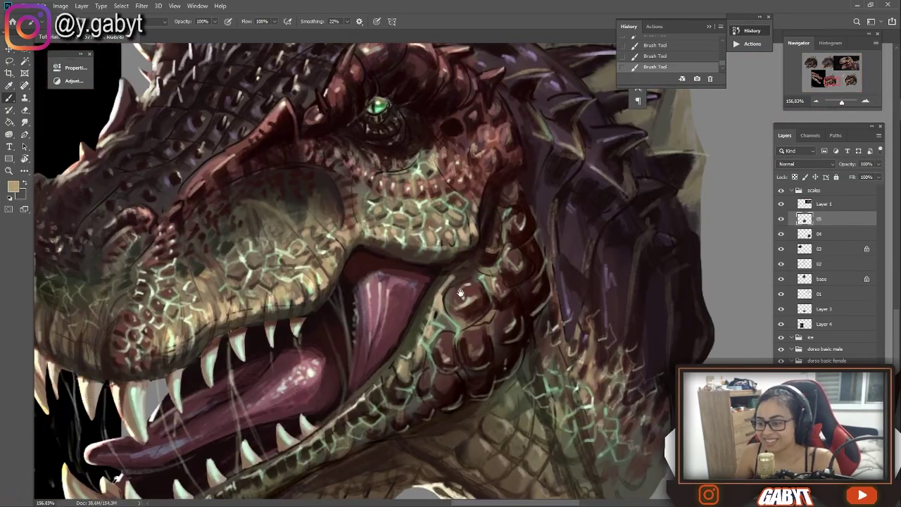
- Dab white highlights on the red scales beneath the eye and refine the dark shading around the cheek and nostril
scroll(321, 393, up, 5)
scroll(320, 393, down, 2)
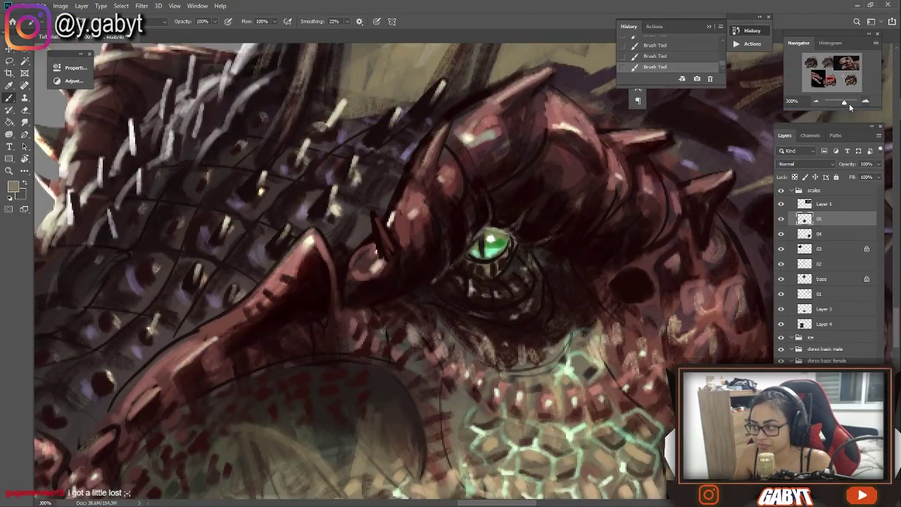
click(866, 102)
click(865, 102)
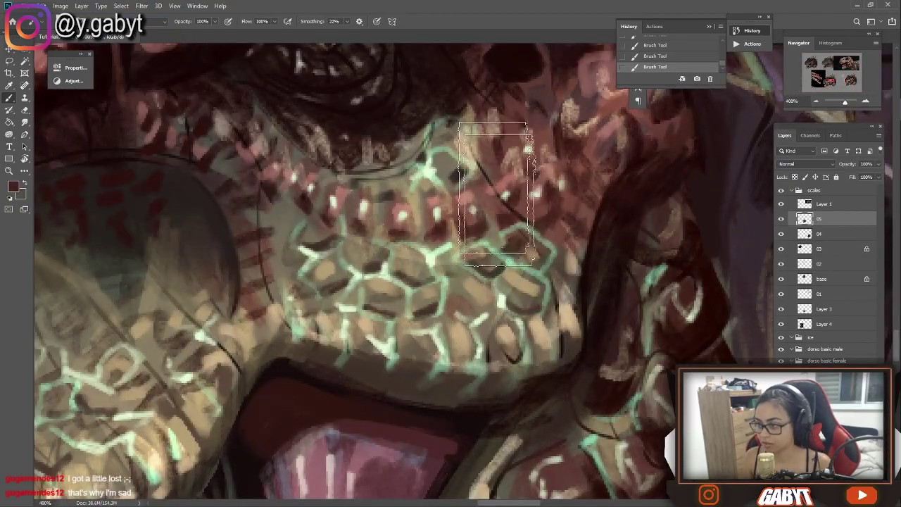
scroll(238, 378, up, 2)
scroll(466, 293, down, 6)
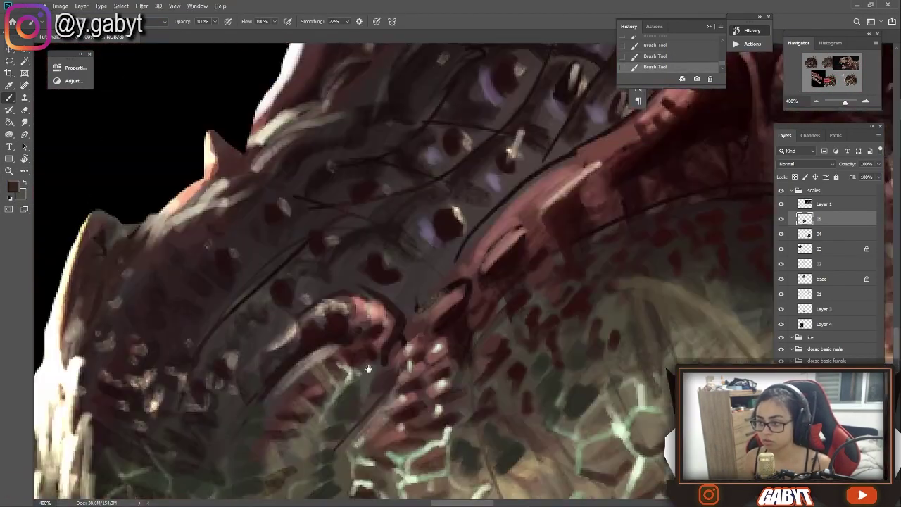
- Hide the reference photos on Layer 1 and Layer 4, and save the document
scroll(466, 292, left, 5)
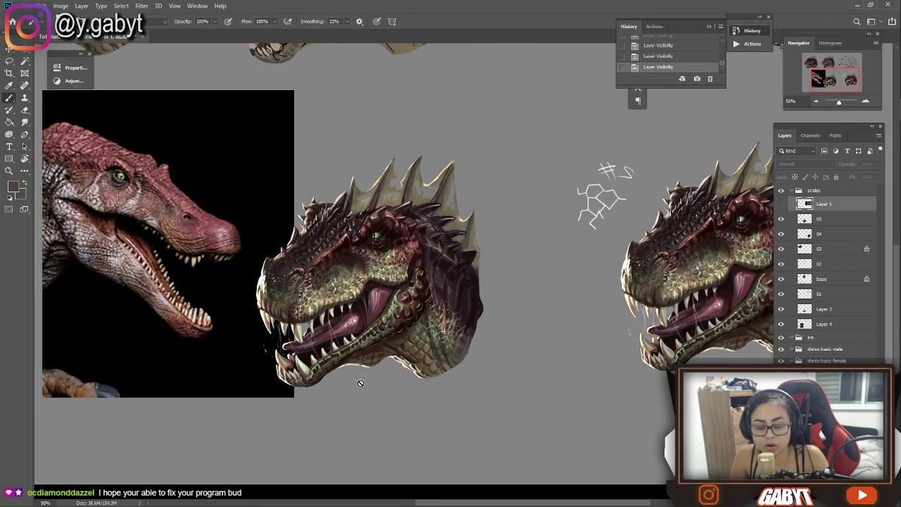
scroll(359, 383, down, 2)
click(781, 324)
scroll(423, 282, up, 4)
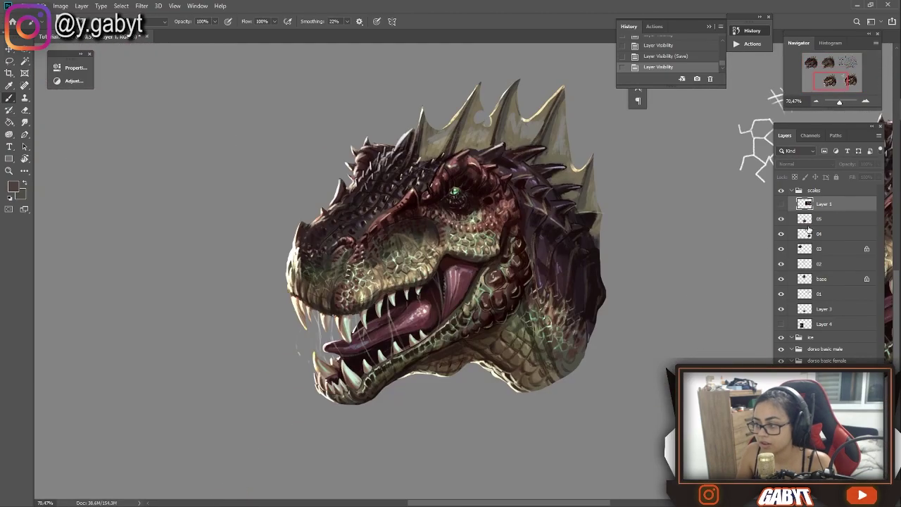
- Make layer 05 active and flip the canvas horizontally
click(818, 219)
key(ctrl+shift+h)
key(F5)
key(F5)
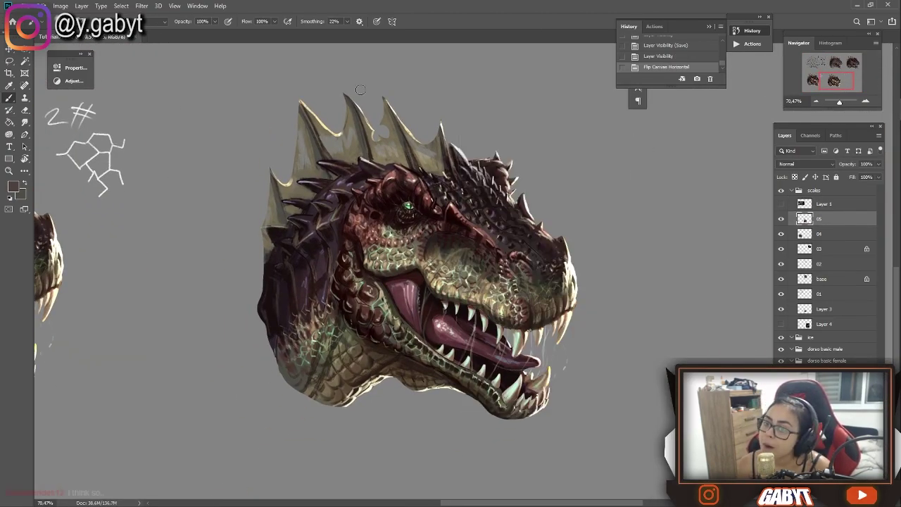
- Lock the transparent pixels of layer 05 and brush bright red light over the brow, the snout ridge and the cheek scales
key(slash)
drag(387, 159, 419, 184)
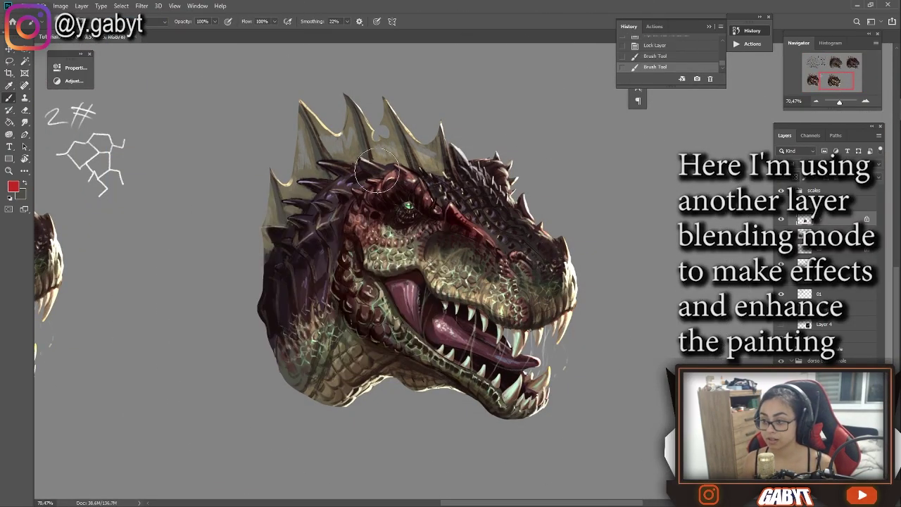
scroll(372, 331, down, 3)
scroll(500, 335, up, 3)
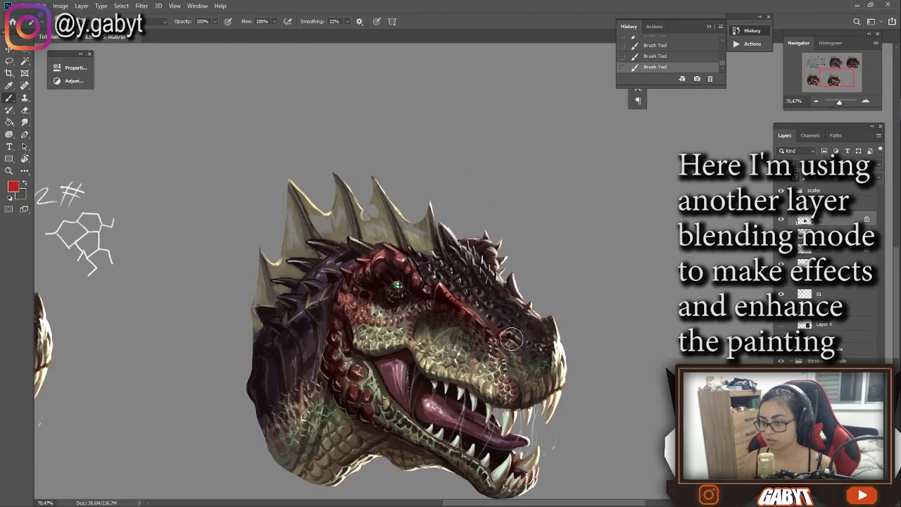
mouse_move(465, 229)
mouse_down()
mouse_move(556, 183)
mouse_move(493, 296)
mouse_up()
key(ctrl+z)
- Pick a bright green brush colour and try a light stroke with it on the head
key(i)
click(13, 186)
drag(270, 315, 296, 267)
key(Return)
key(b)
drag(451, 226, 493, 253)
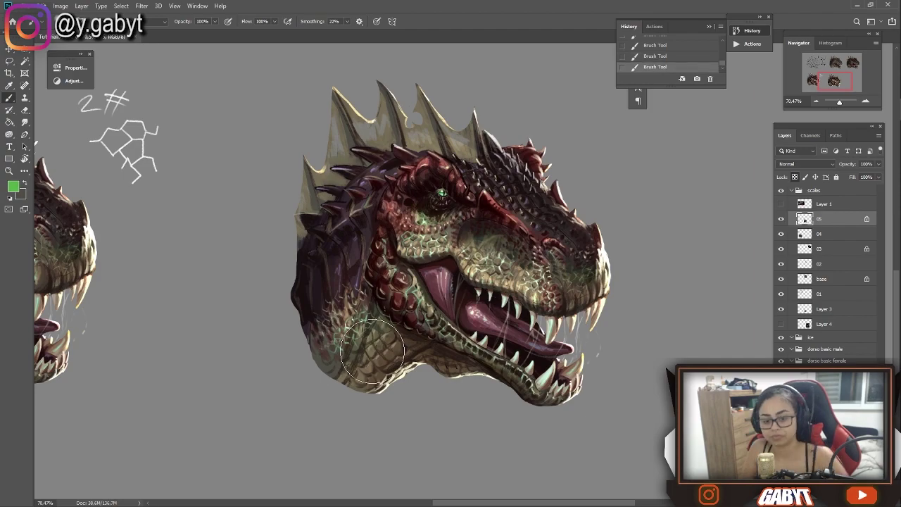
key(ctrl+z)
- Switch to a turquoise colour and brush it as light over the teeth and tongue
alt+click(324, 275)
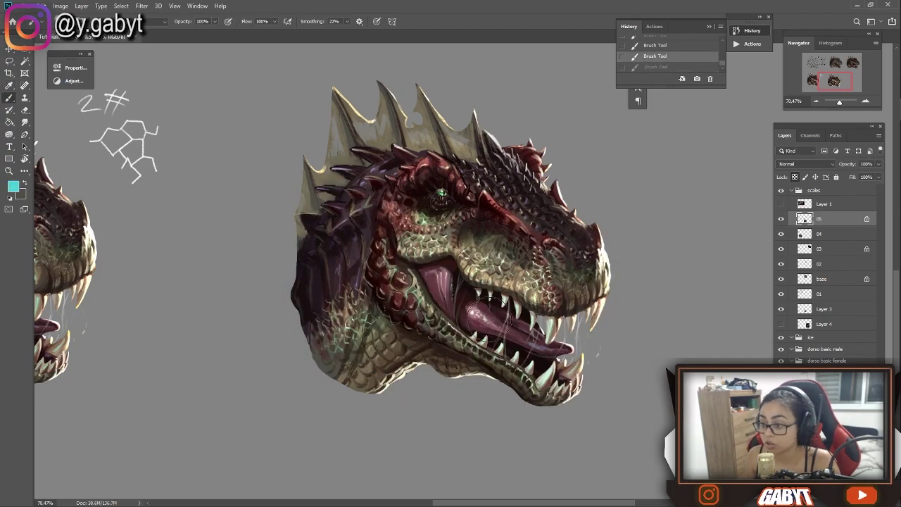
drag(451, 289, 507, 320)
- Unlock the transparent pixels of layer 05 and brush a pale beige glow around the snout with a larger brush
alt+click(354, 138)
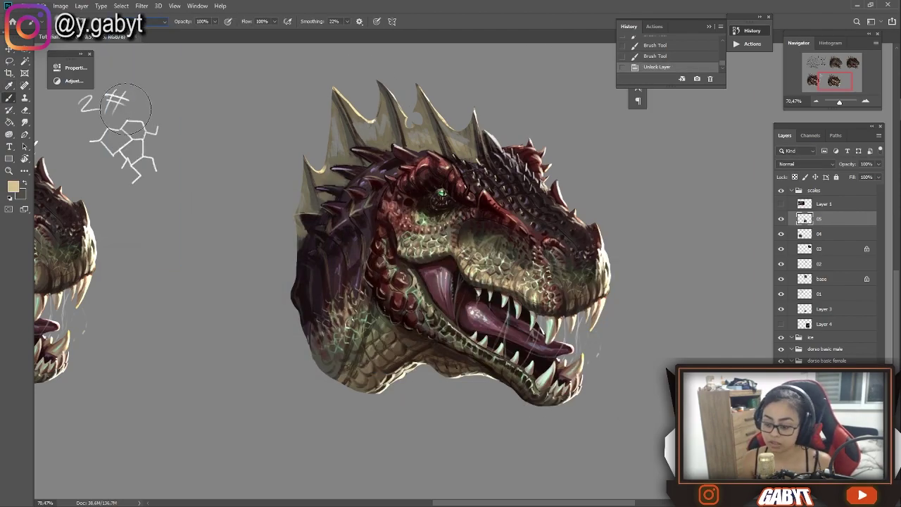
key(bracketright)
key(ctrl+z)
- Examine the mint scale lines and highlights around the mouth, cheek and upper lip up close
key(ctrl+plus)
key(ctrl+plus)
mouse_move(536, 207)
mouse_down()
mouse_move(579, 257)
mouse_move(746, 259)
mouse_up()
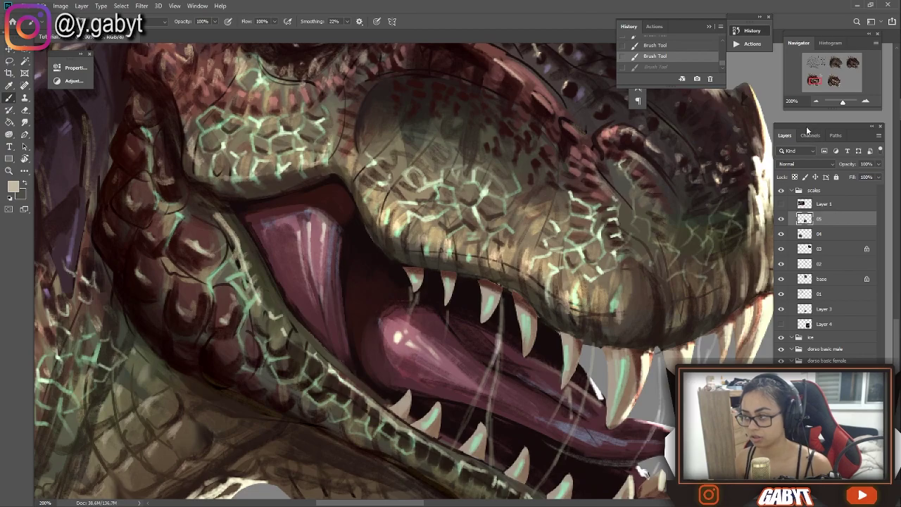
click(867, 102)
click(867, 102)
click(867, 101)
drag(478, 125, 443, 248)
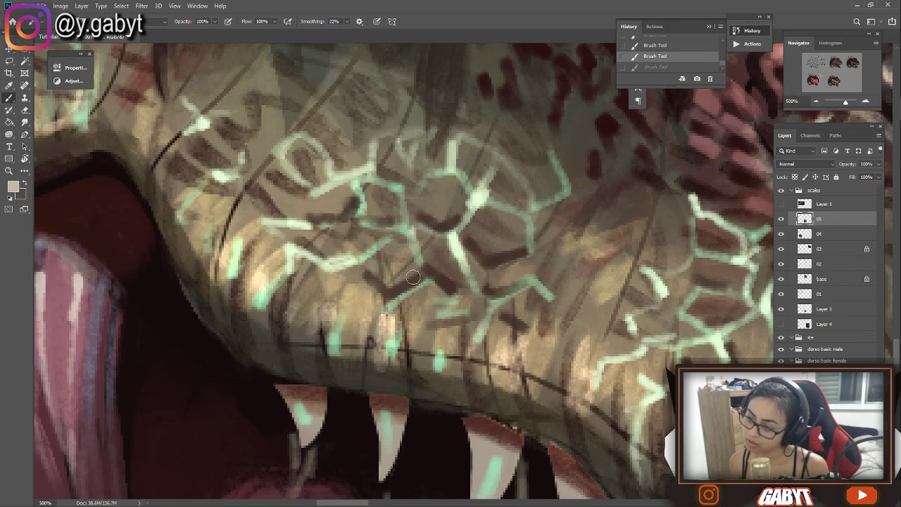
scroll(726, 101, down, 7)
scroll(548, 169, up, 2)
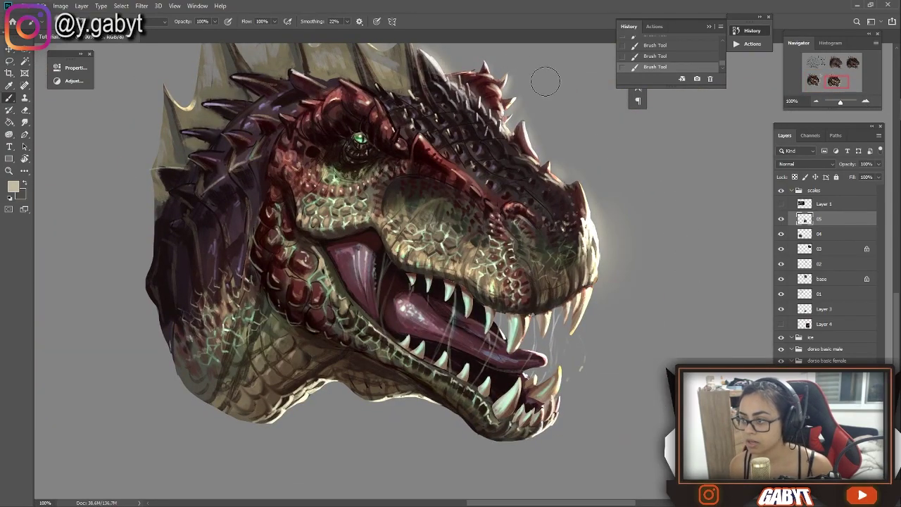
- Extend the soft pale beige glow along the underside of the neck and around the head's outline
scroll(622, 241, down, 1)
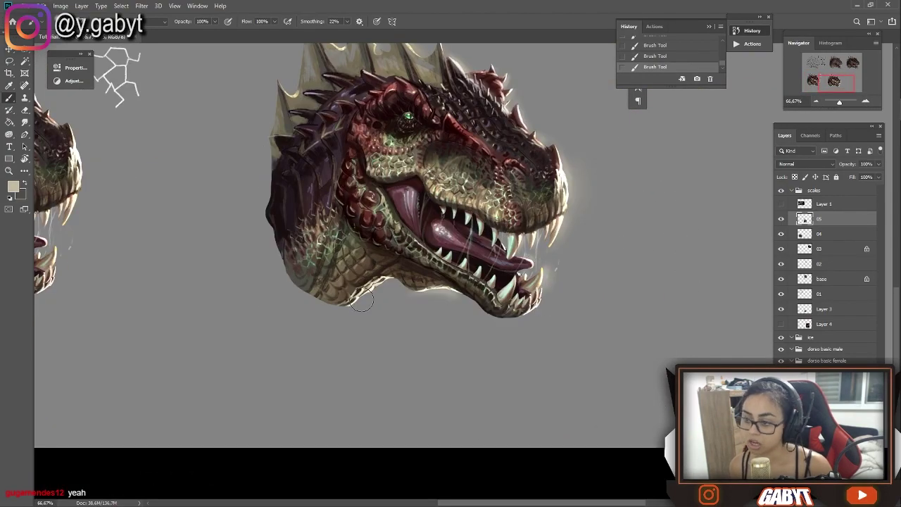
drag(840, 102, 838, 103)
scroll(493, 412, up, 1)
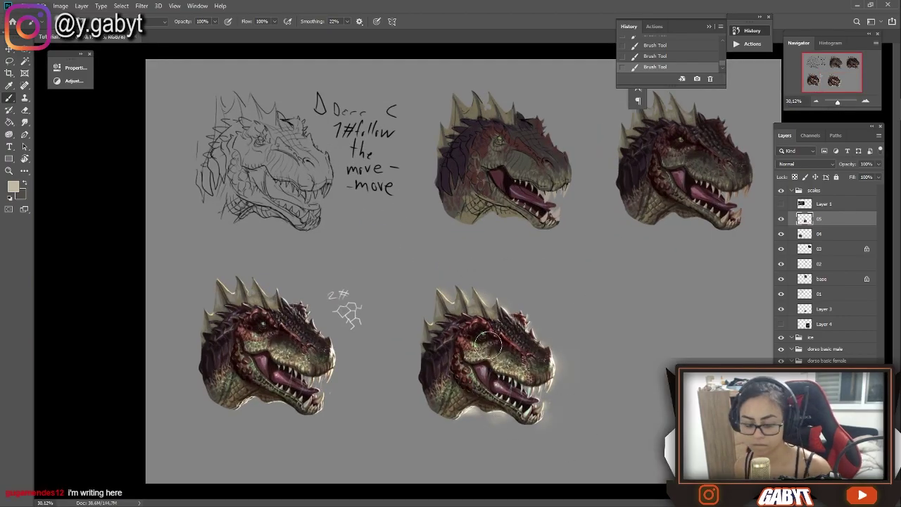
scroll(493, 412, up, 1)
- Brush muted red light onto the neck scales and the edge of the neck
click(146, 26)
key(Escape)
key(ctrl+shift+z)
drag(839, 102, 839, 101)
key(ctrl+z)
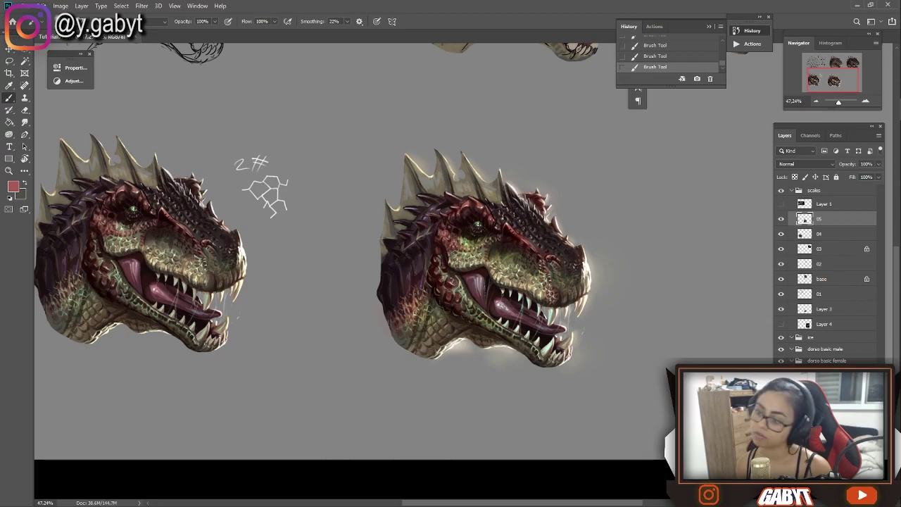
- Sample an olive green and brush Color Dodge light over the cheek, the jaw and the area behind the fins
alt+click(434, 324)
click(144, 21)
key(Escape)
key(ctrl+shift+z)
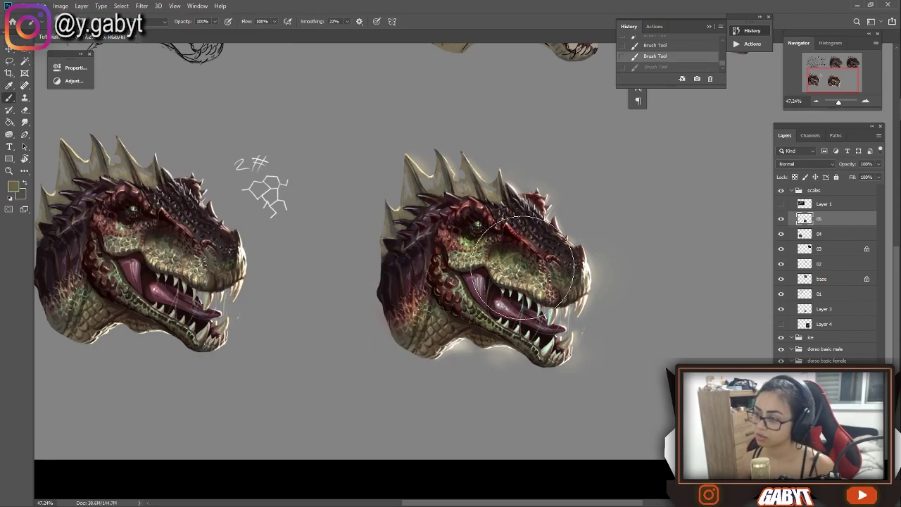
scroll(483, 224, up, 1)
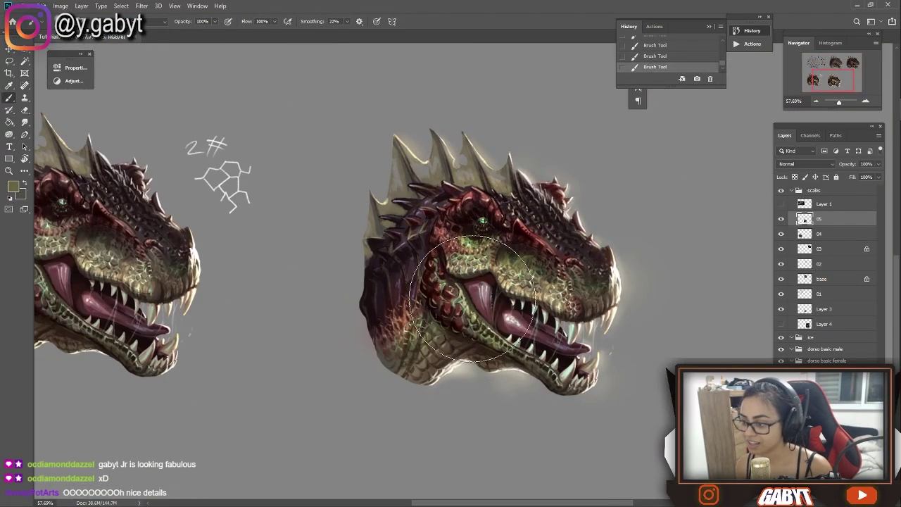
- Brighten the dorsal fins and the neck spikes with the same olive light
drag(838, 102, 839, 104)
scroll(500, 342, up, 3)
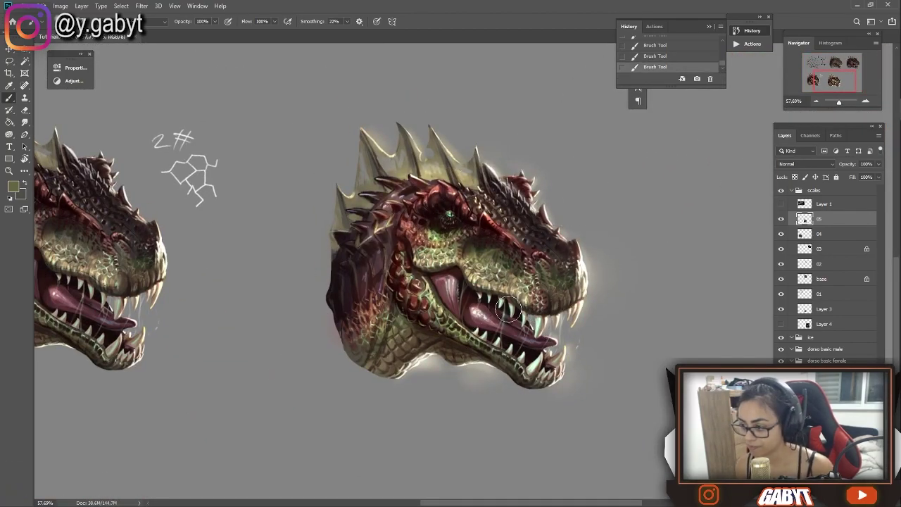
scroll(512, 317, down, 3)
scroll(469, 267, up, 3)
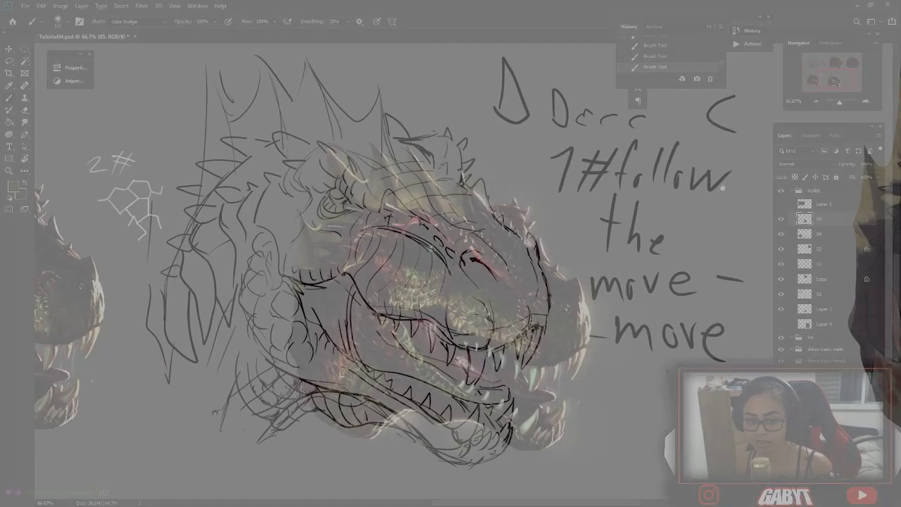